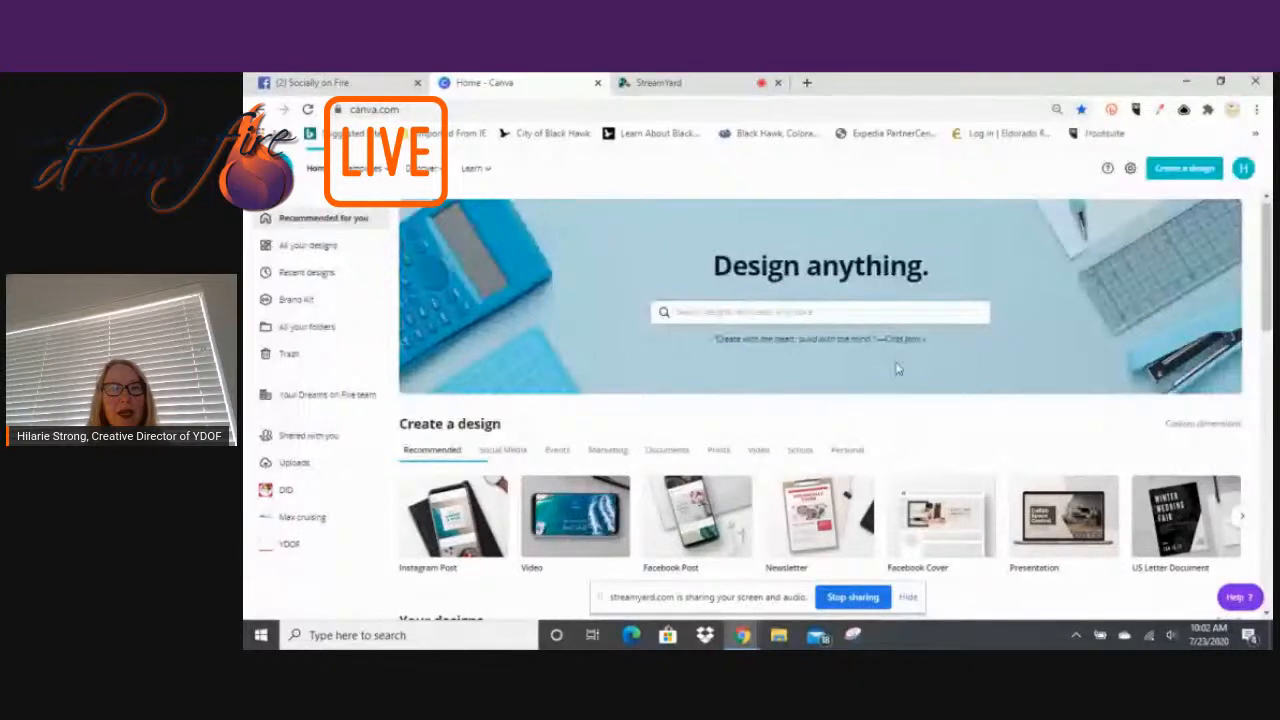
# Search the design templates for "facebook story".
pyautogui.click(910, 600)
pyautogui.scroll(-1, 845, 252)
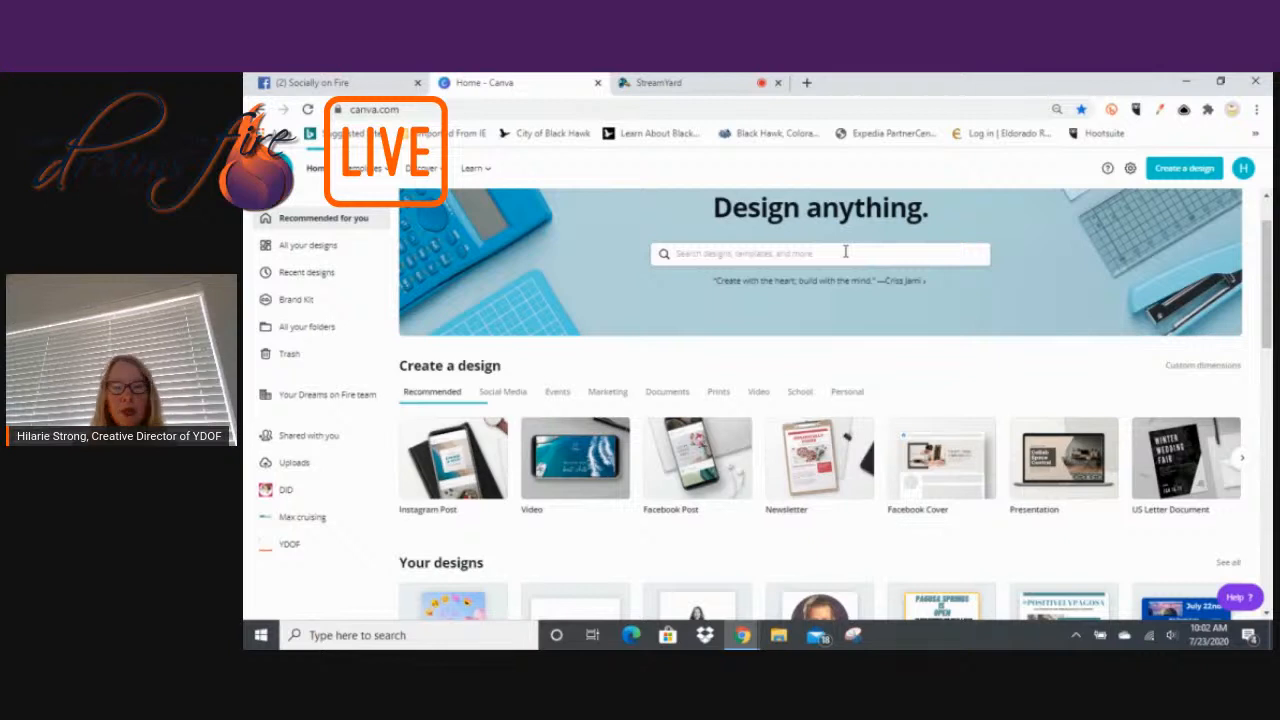
pyautogui.click(845, 252)
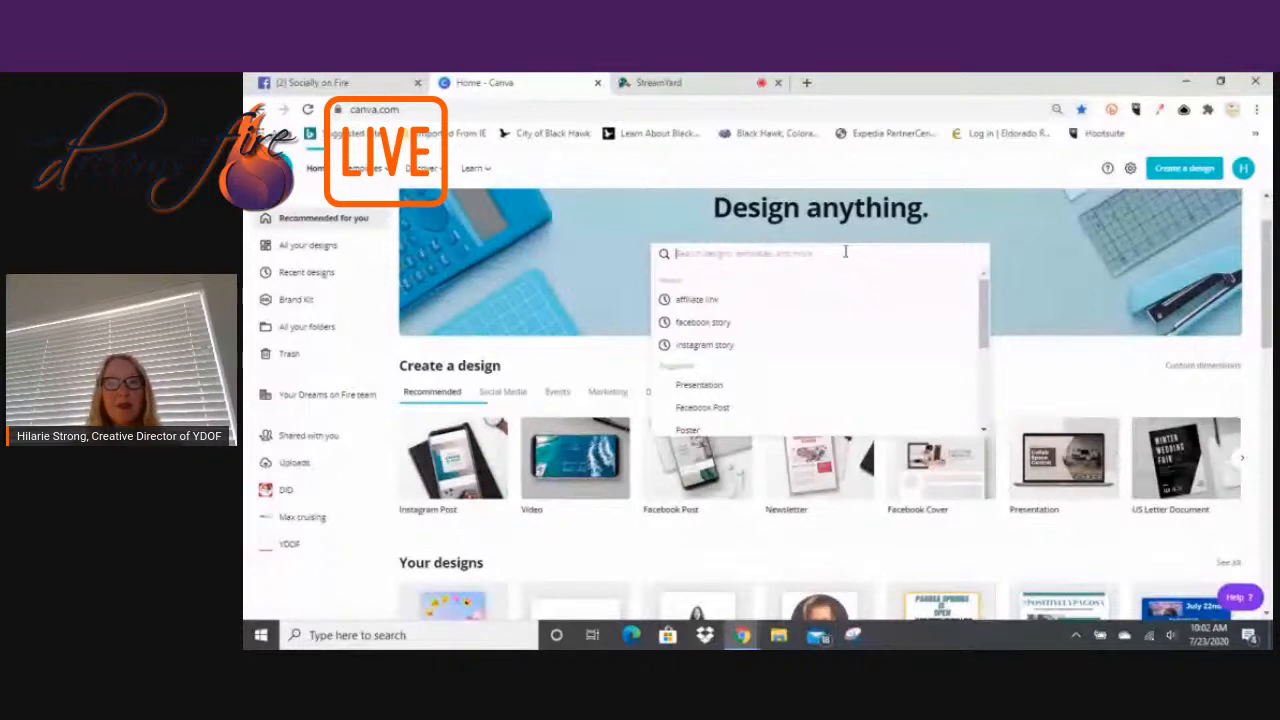
pyautogui.write('facebook story')
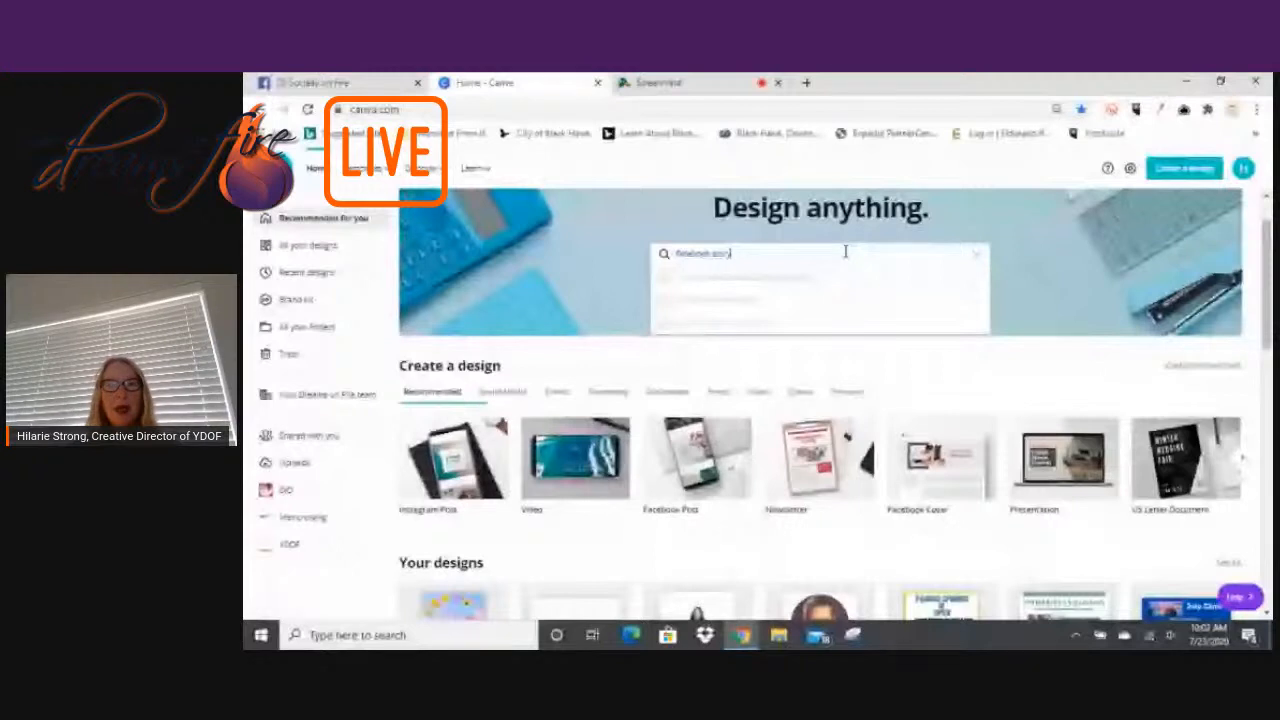
pyautogui.press('Return')
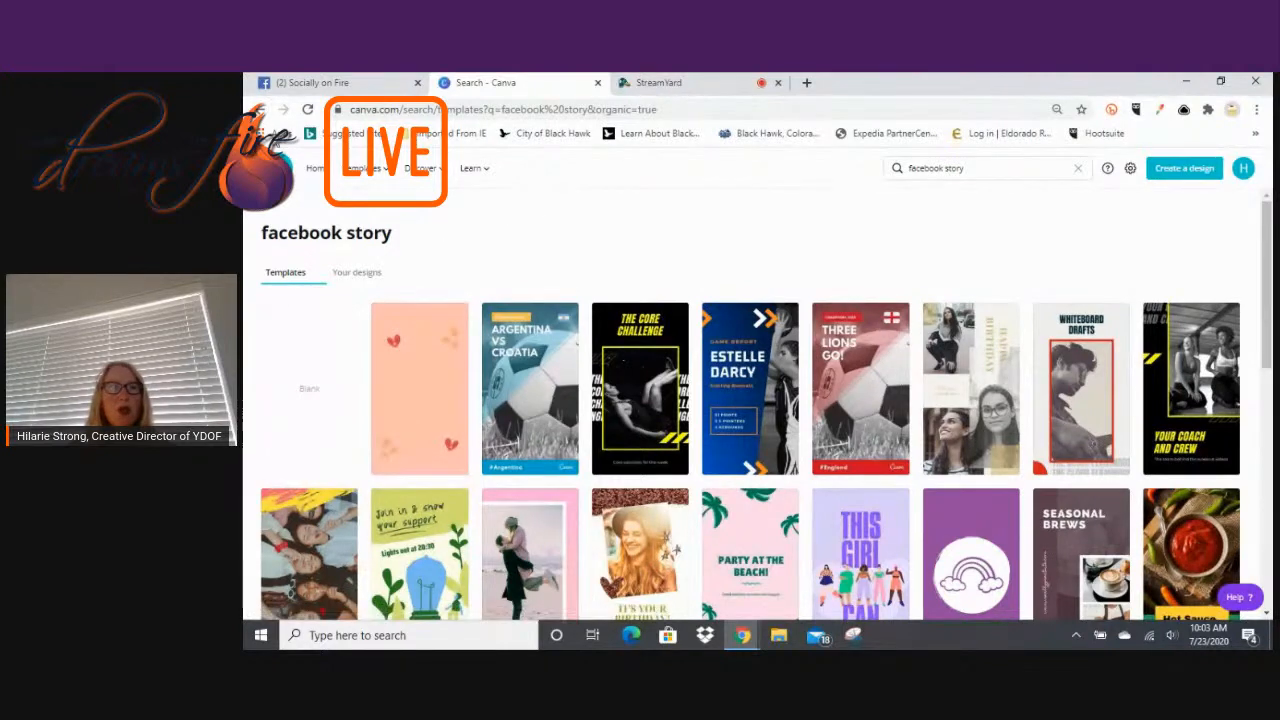
# Return to the home page and look through the recommended design types available for creating a design.
pyautogui.click(275, 168)
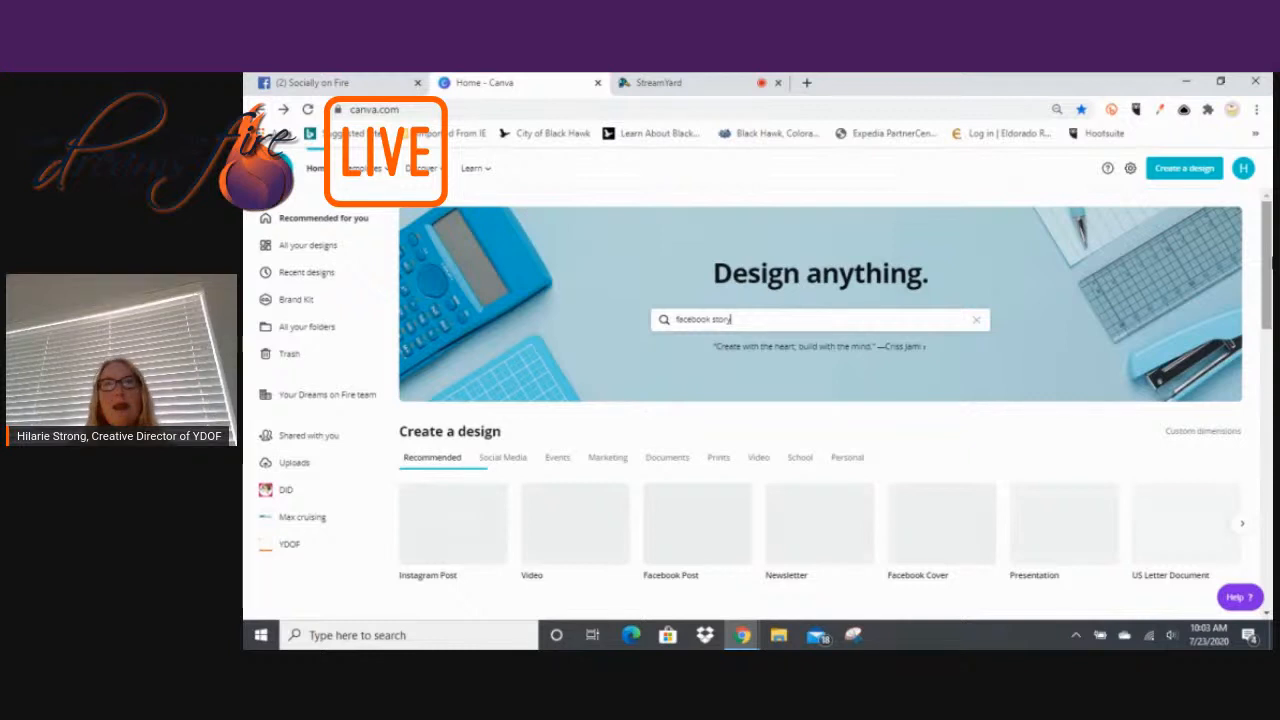
pyautogui.scroll(-1, 1272, 262)
pyautogui.scroll(-1, 1272, 265)
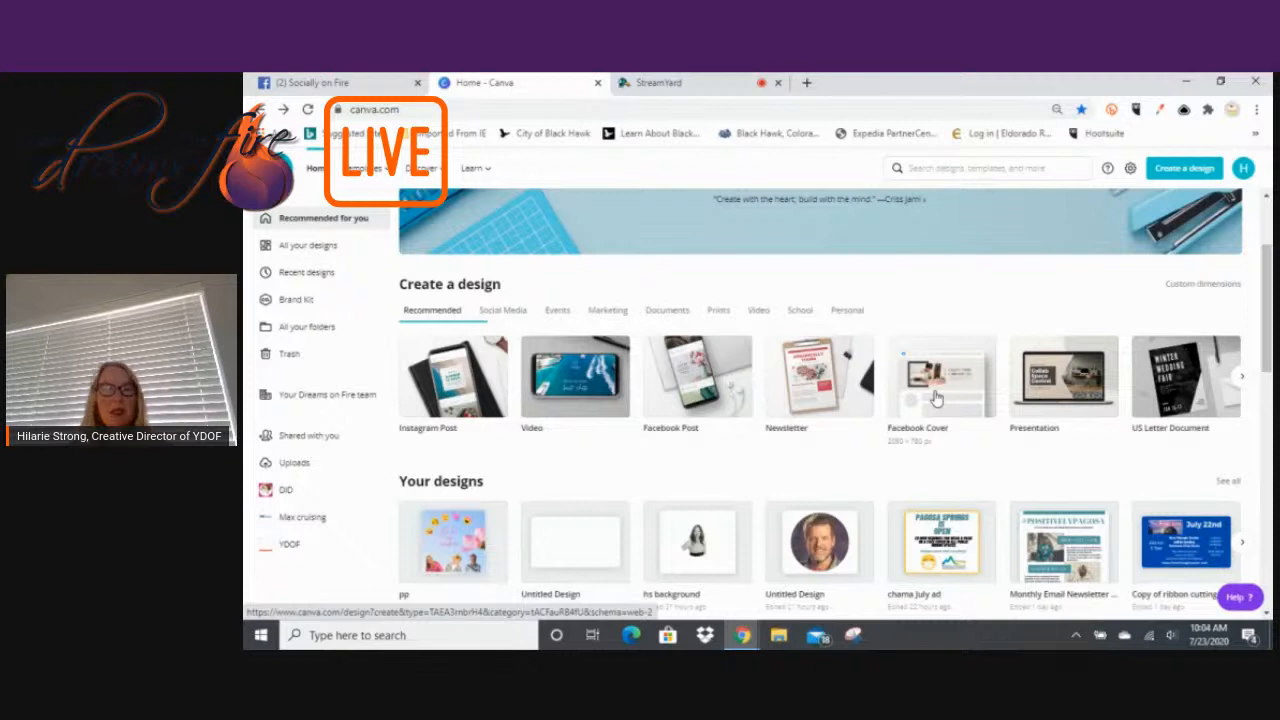
pyautogui.click(1242, 376)
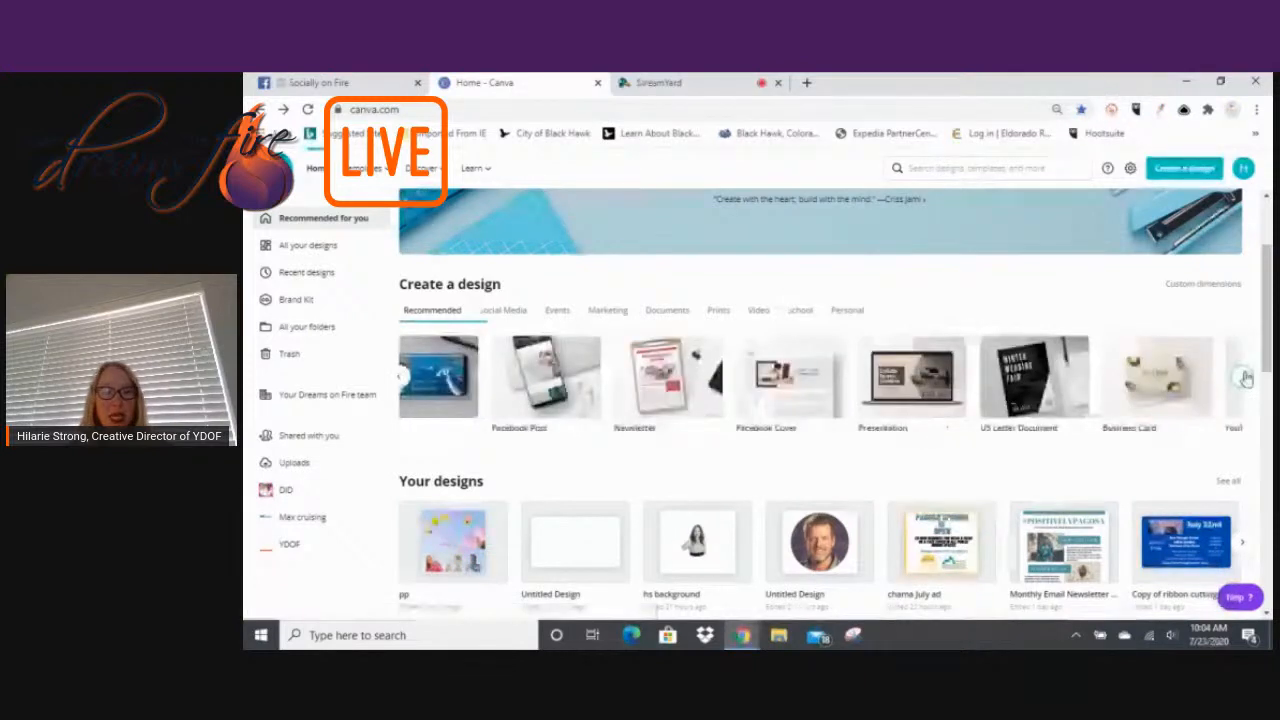
pyautogui.click(1244, 376)
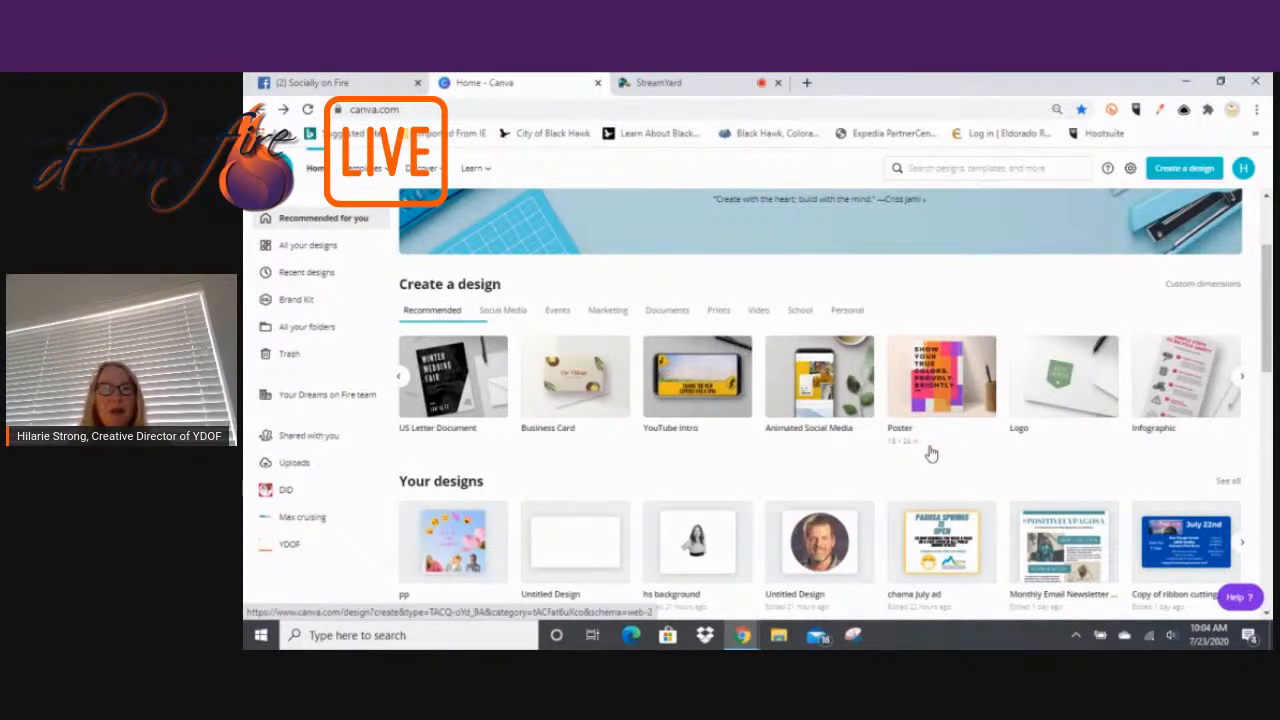
pyautogui.click(1241, 377)
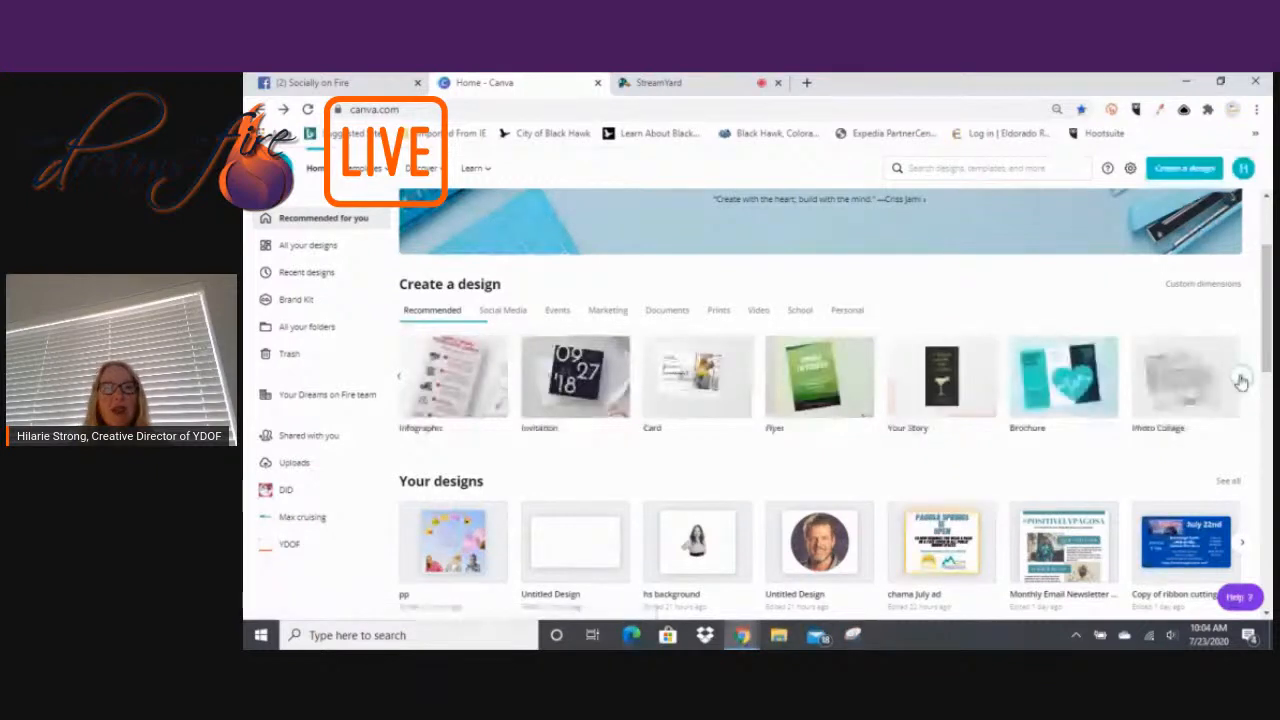
pyautogui.click(1241, 378)
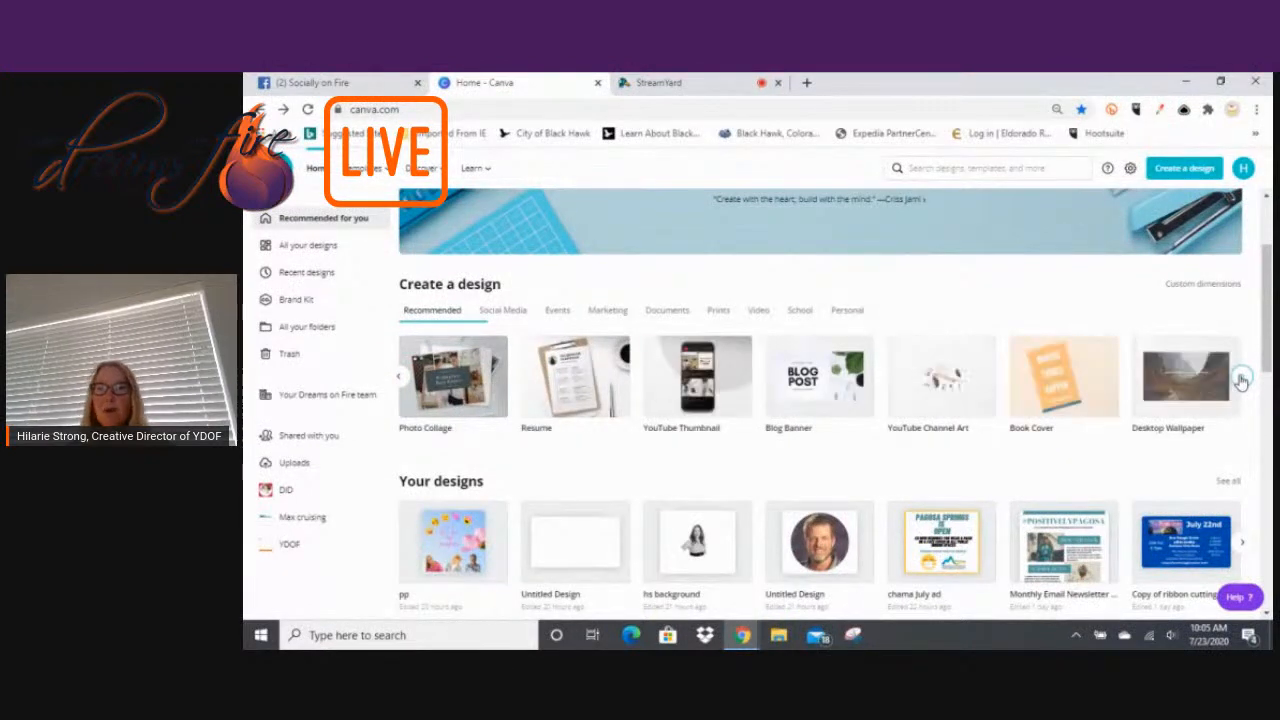
pyautogui.click(1241, 378)
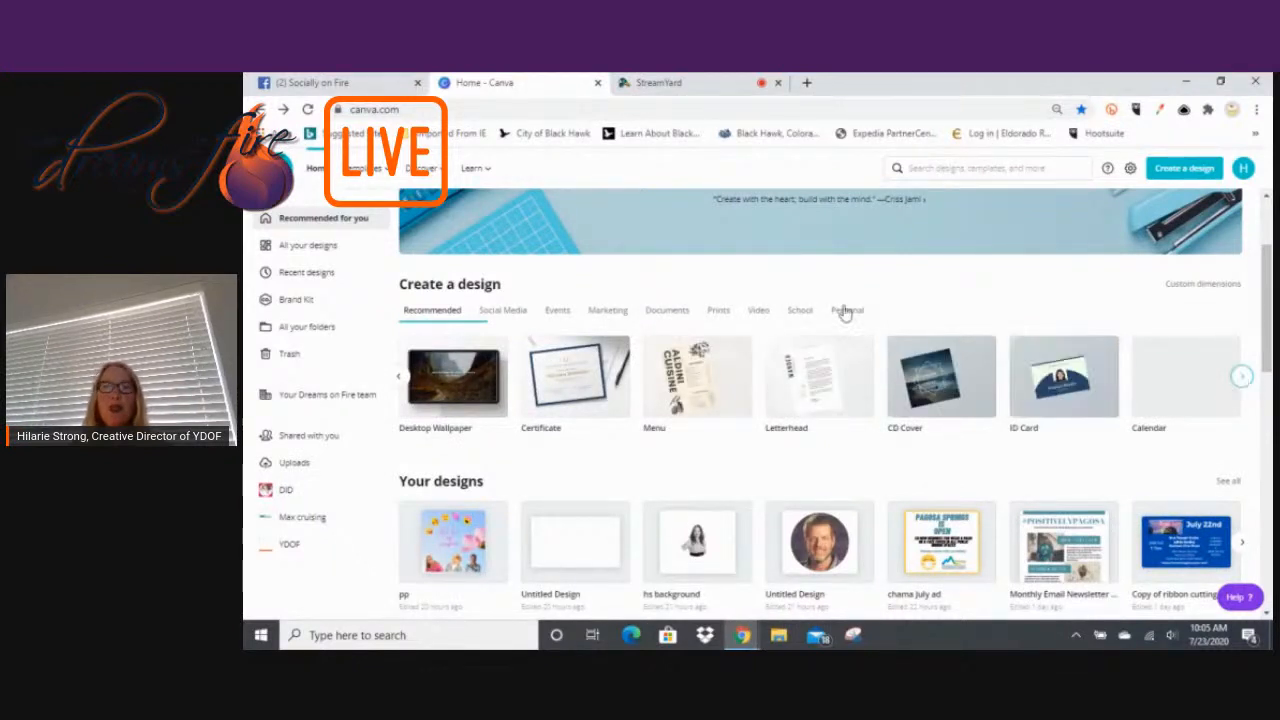
# Check the Marketing and Events design types, and create a blank Instagram Post from the Social Media types.
pyautogui.click(608, 311)
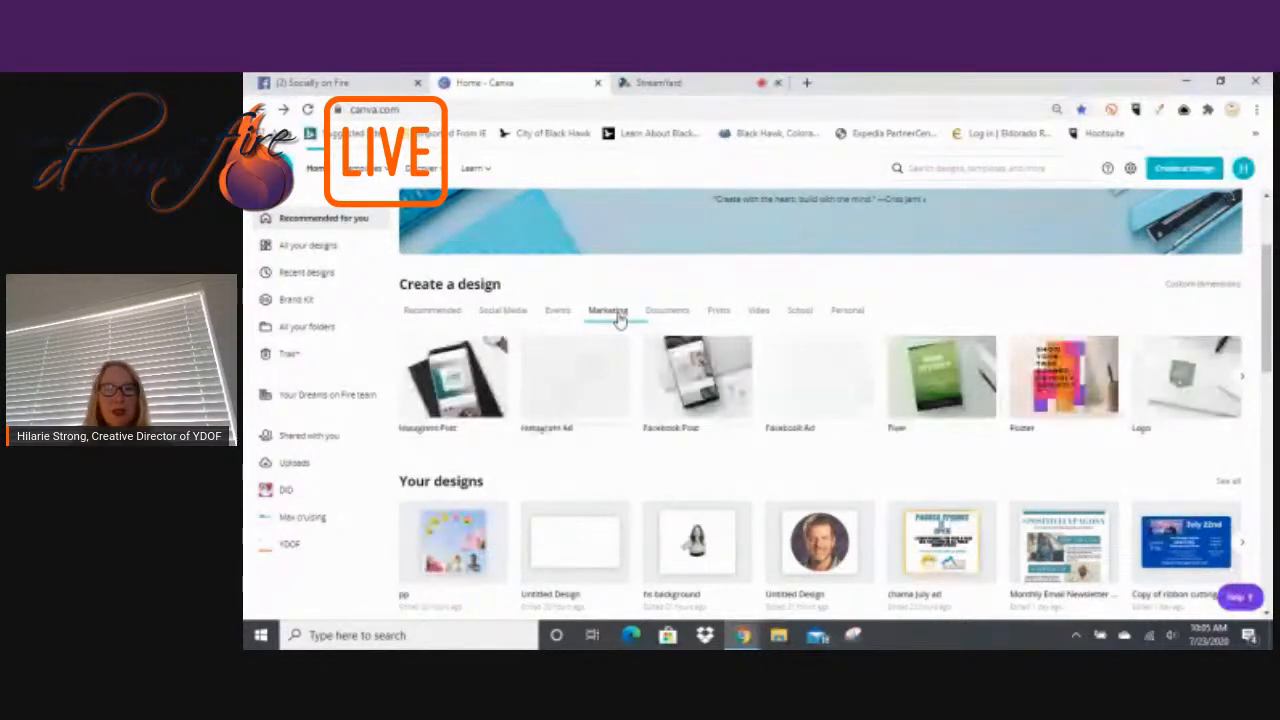
pyautogui.click(557, 312)
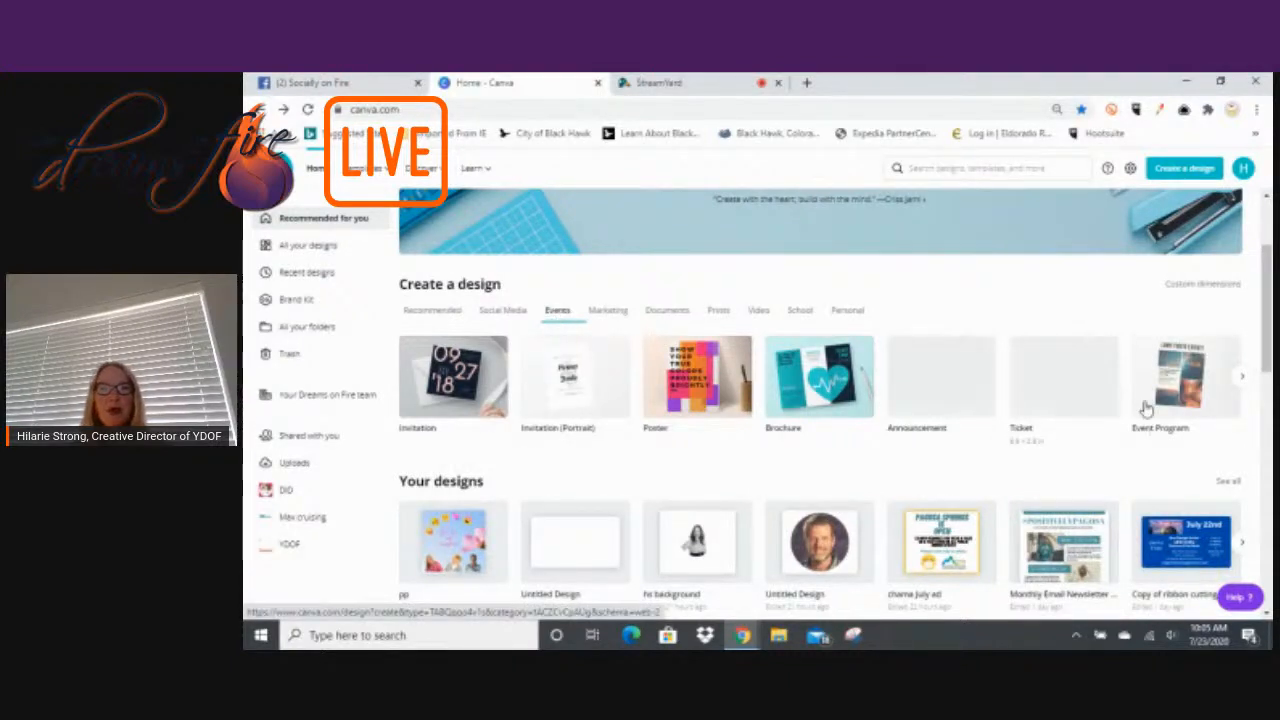
pyautogui.click(503, 311)
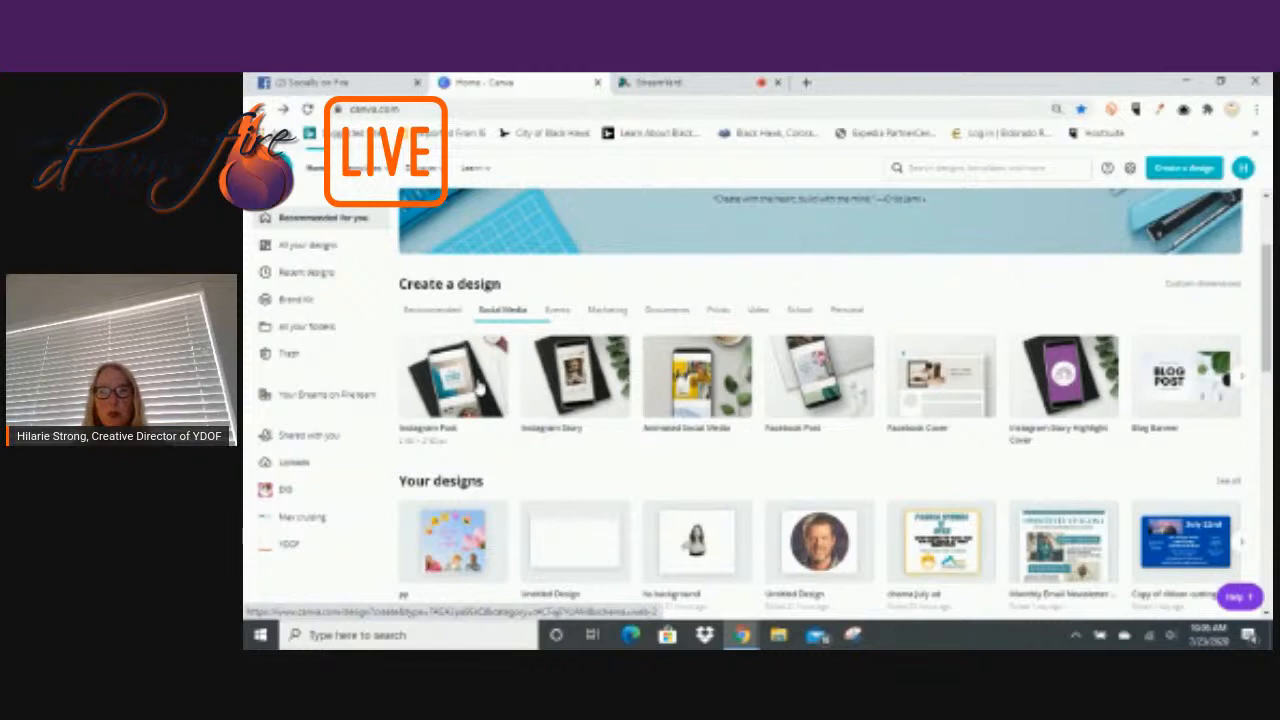
pyautogui.click(479, 386)
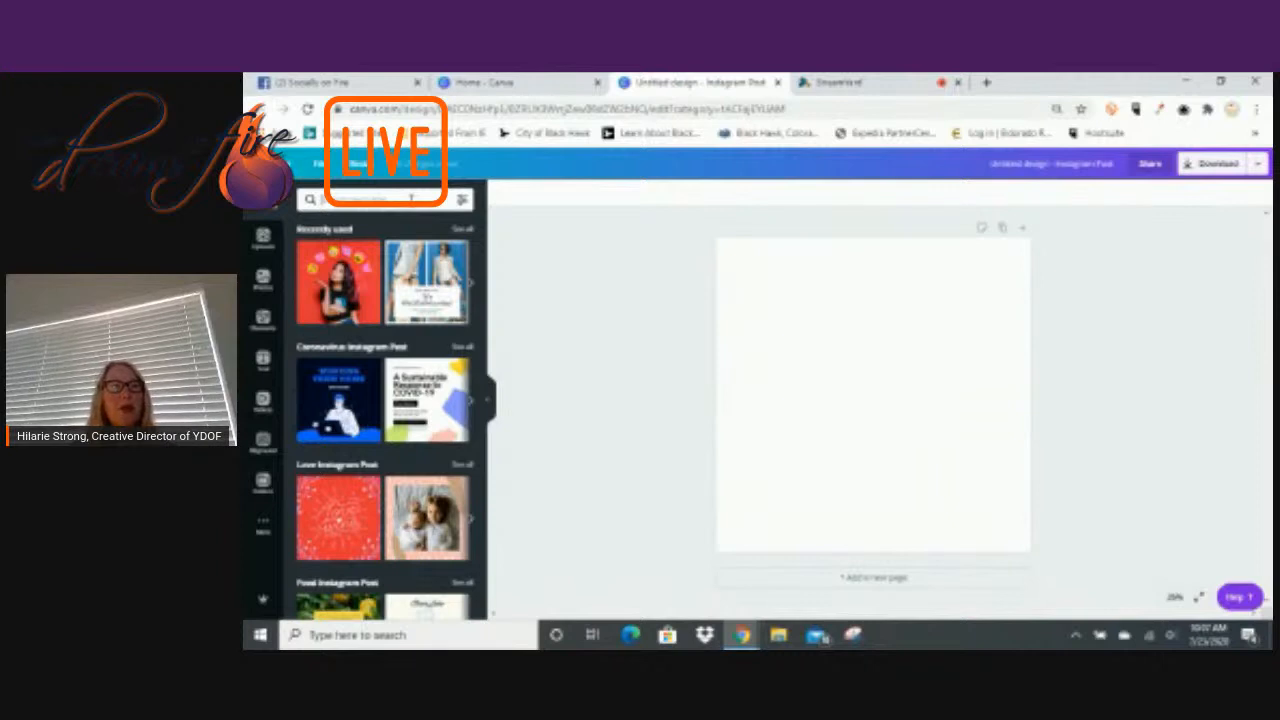
# Search the Instagram Post templates for "sale" and apply the "Cyber Monday Online Sale!" template to the blank page.
pyautogui.scroll(-1, 487, 285)
pyautogui.scroll(-5, 487, 285)
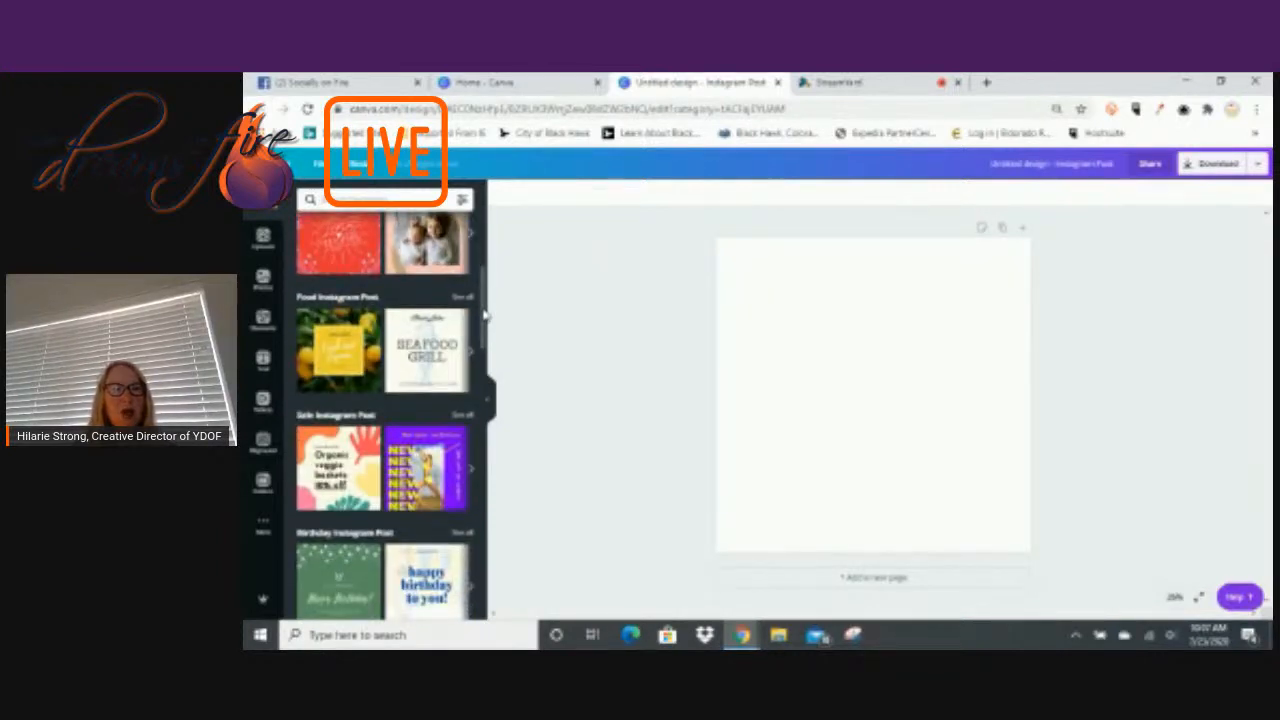
pyautogui.moveTo(484, 324); pyautogui.dragTo(482, 237)
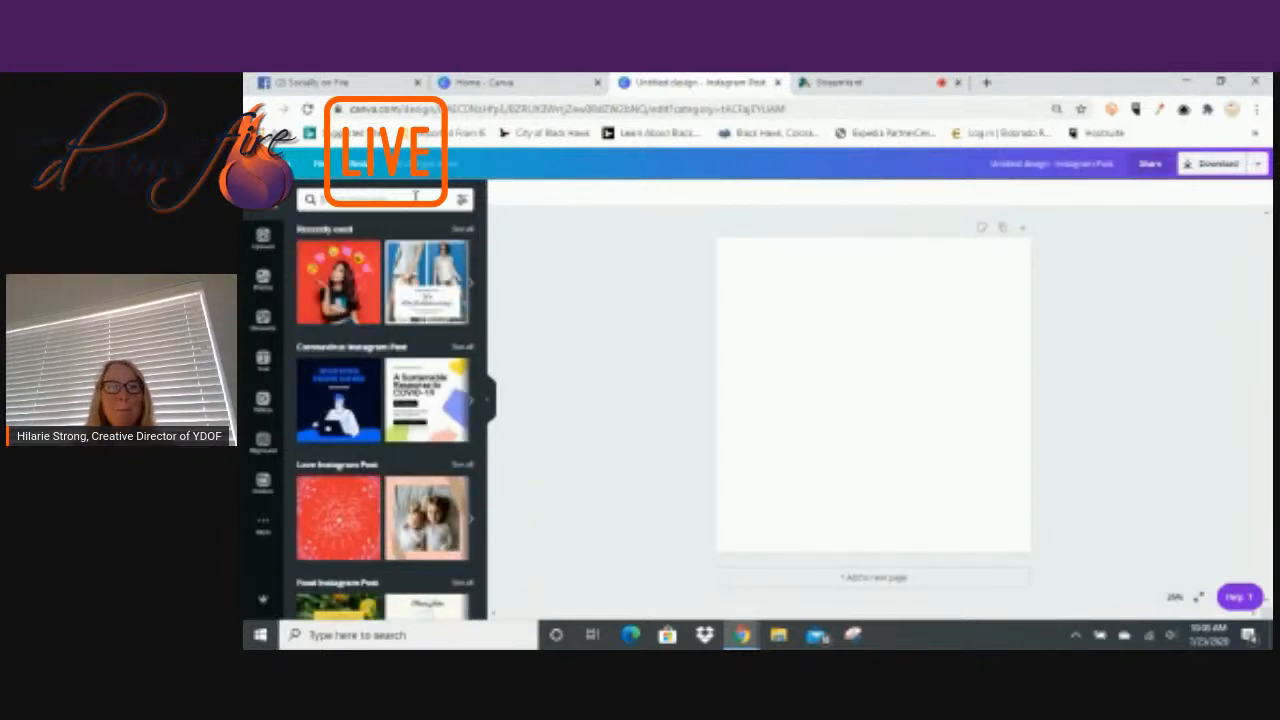
pyautogui.click(415, 196)
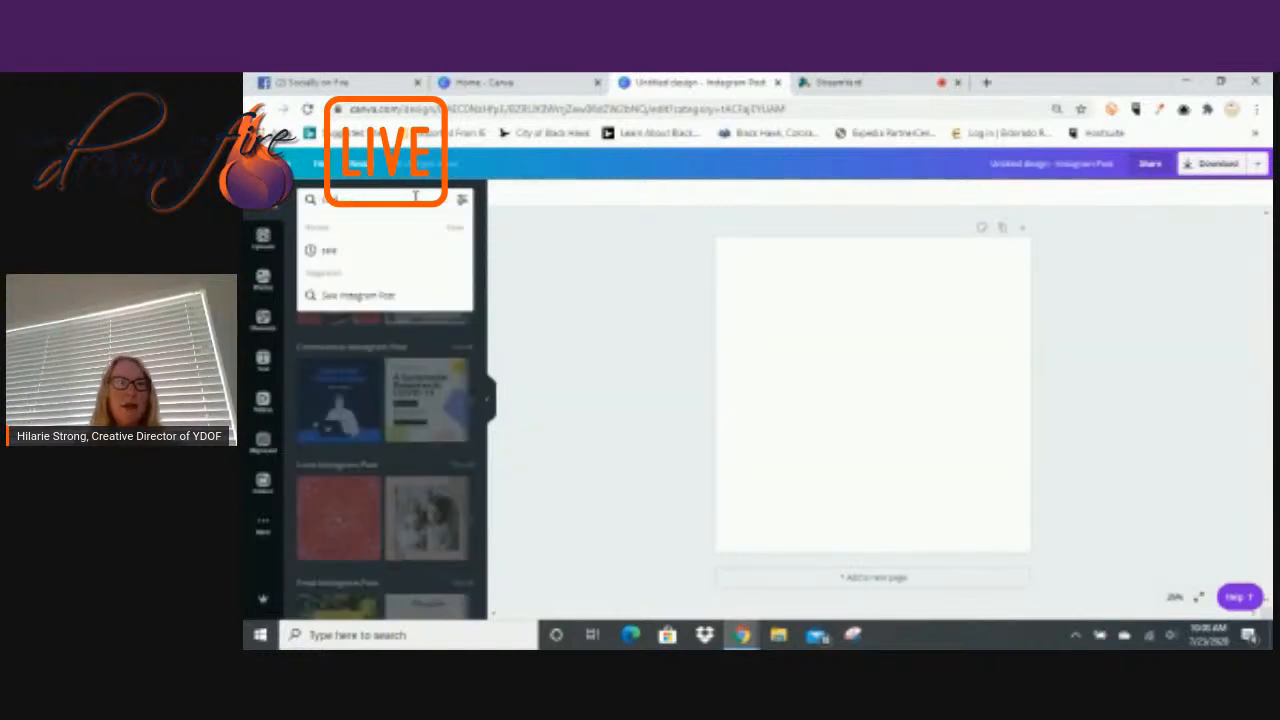
pyautogui.press('Return')
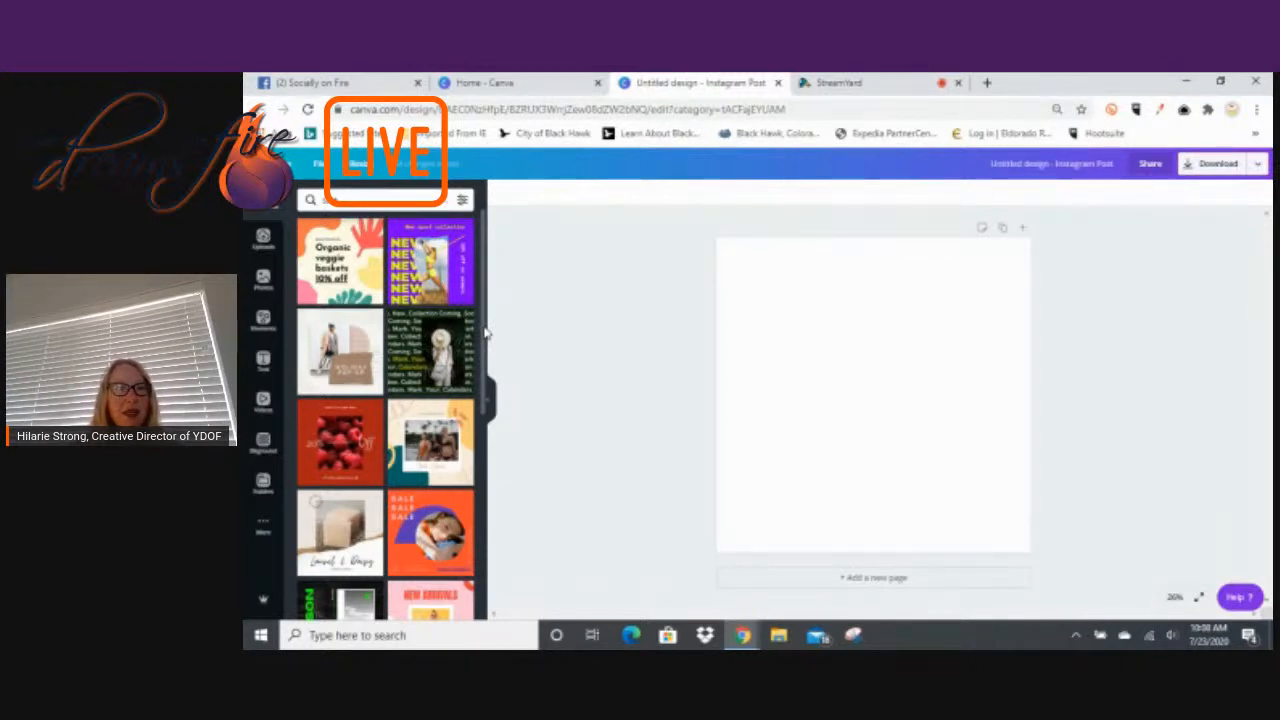
pyautogui.scroll(-5, 482, 457)
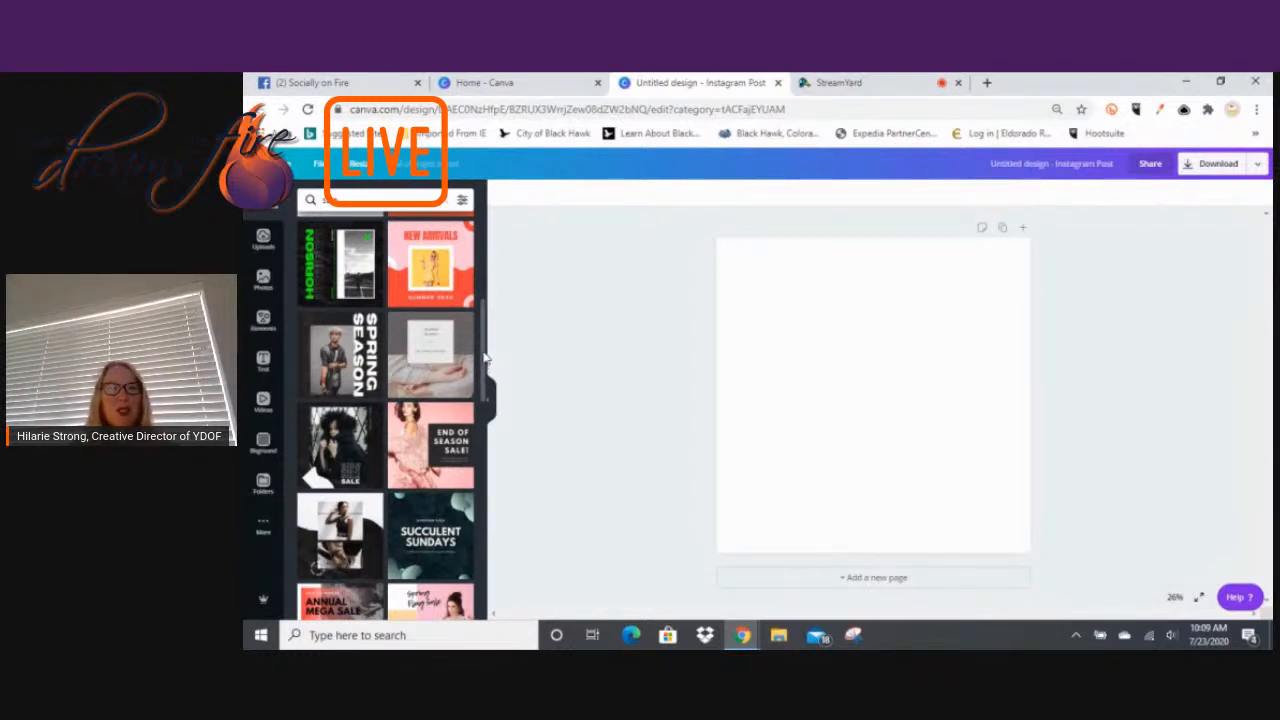
pyautogui.moveTo(484, 358); pyautogui.dragTo(490, 432)
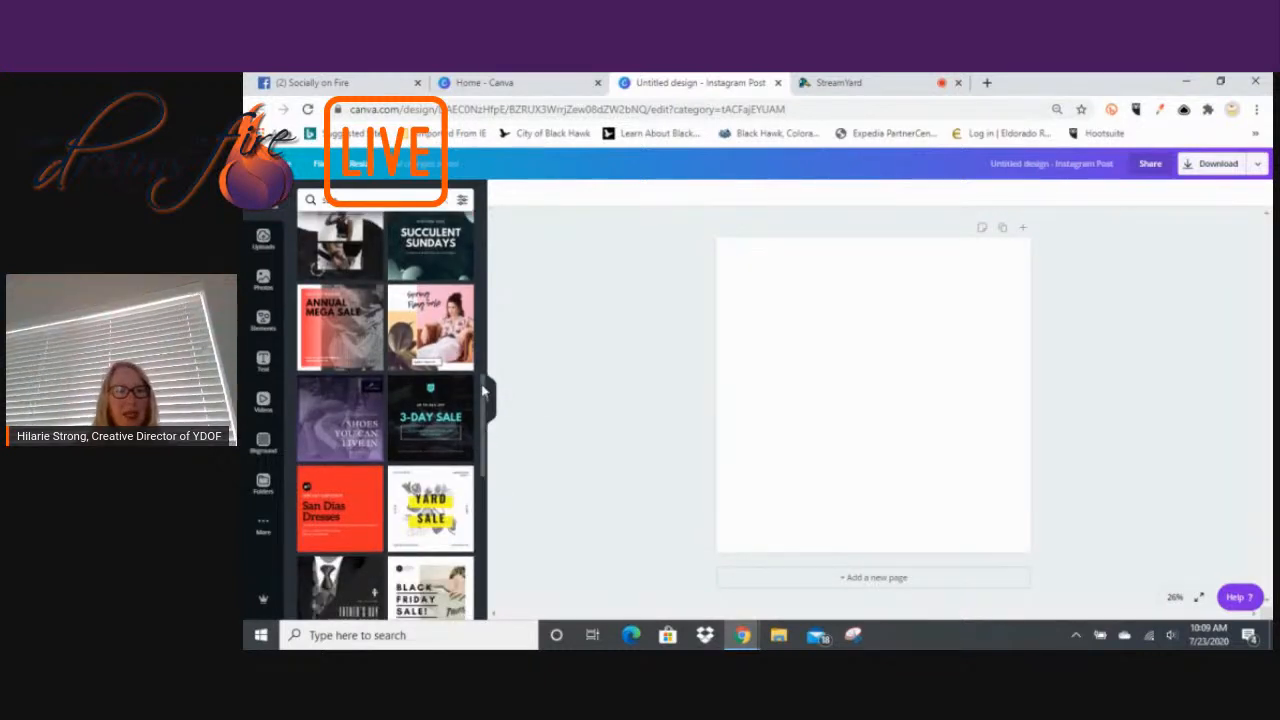
pyautogui.moveTo(483, 392); pyautogui.dragTo(483, 470)
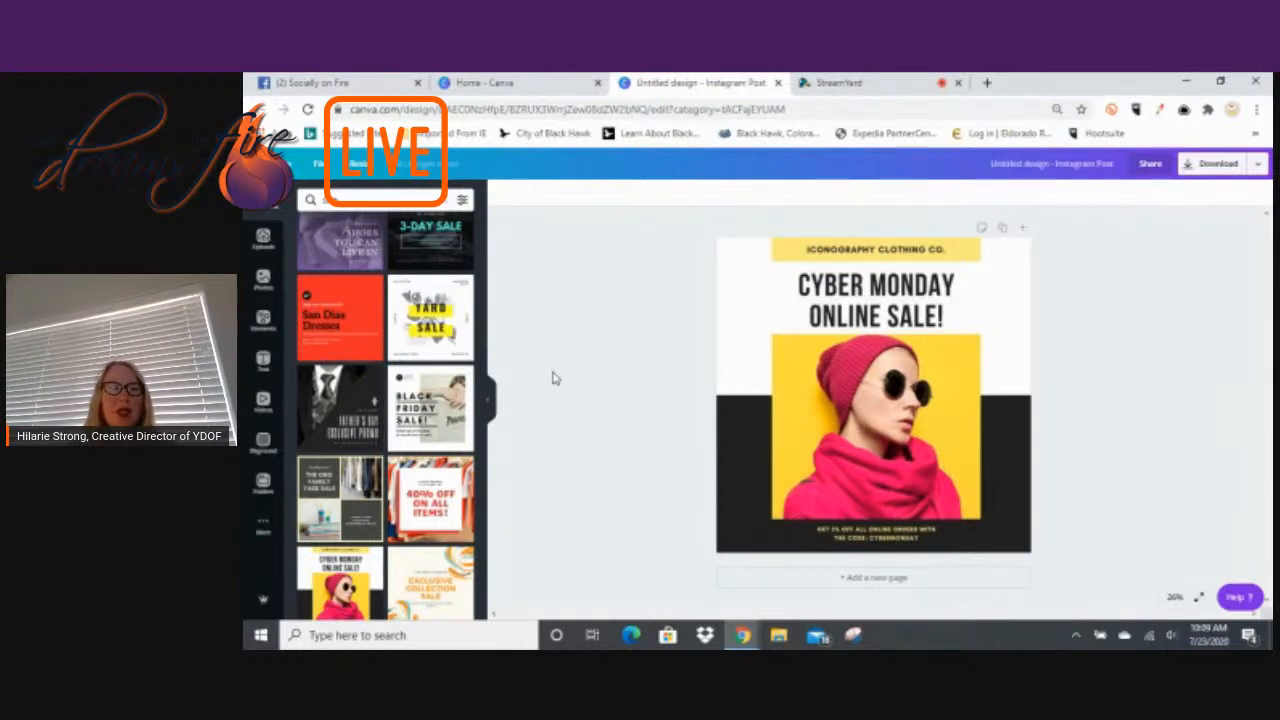
pyautogui.click(805, 382)
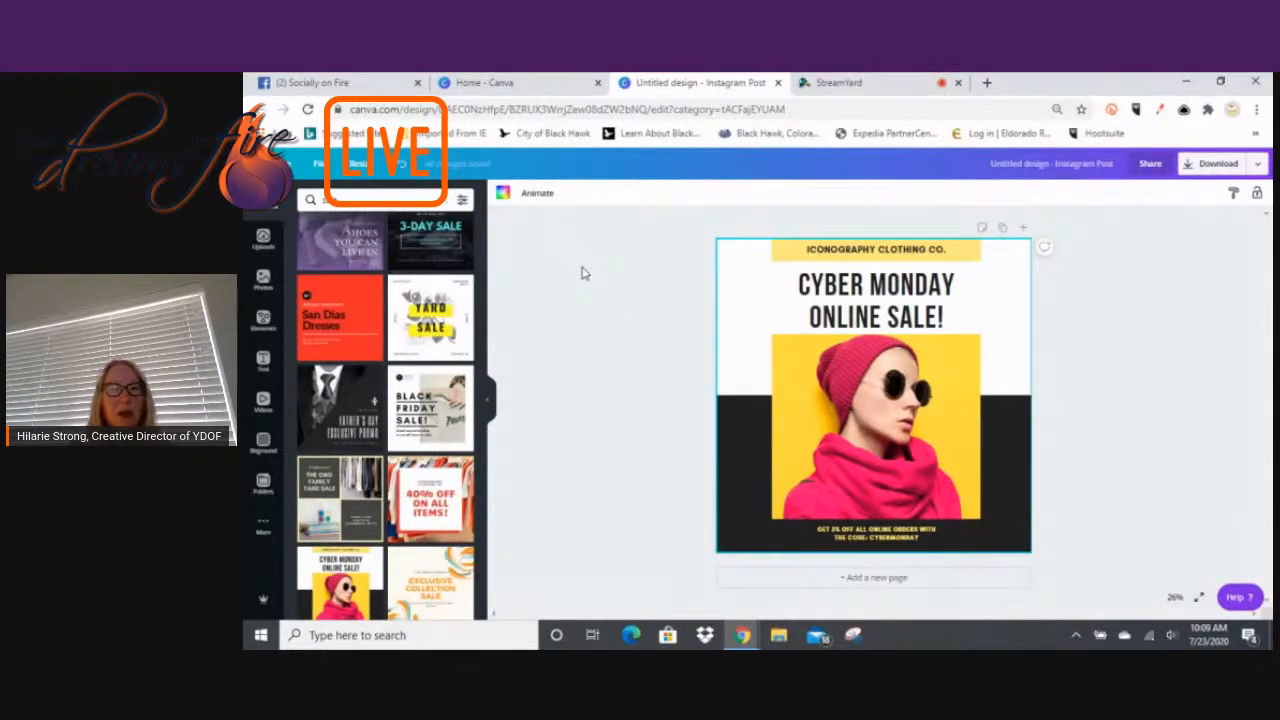
# Recolour the black rectangle across the lower half of the design to a custom light green.
pyautogui.click(748, 442)
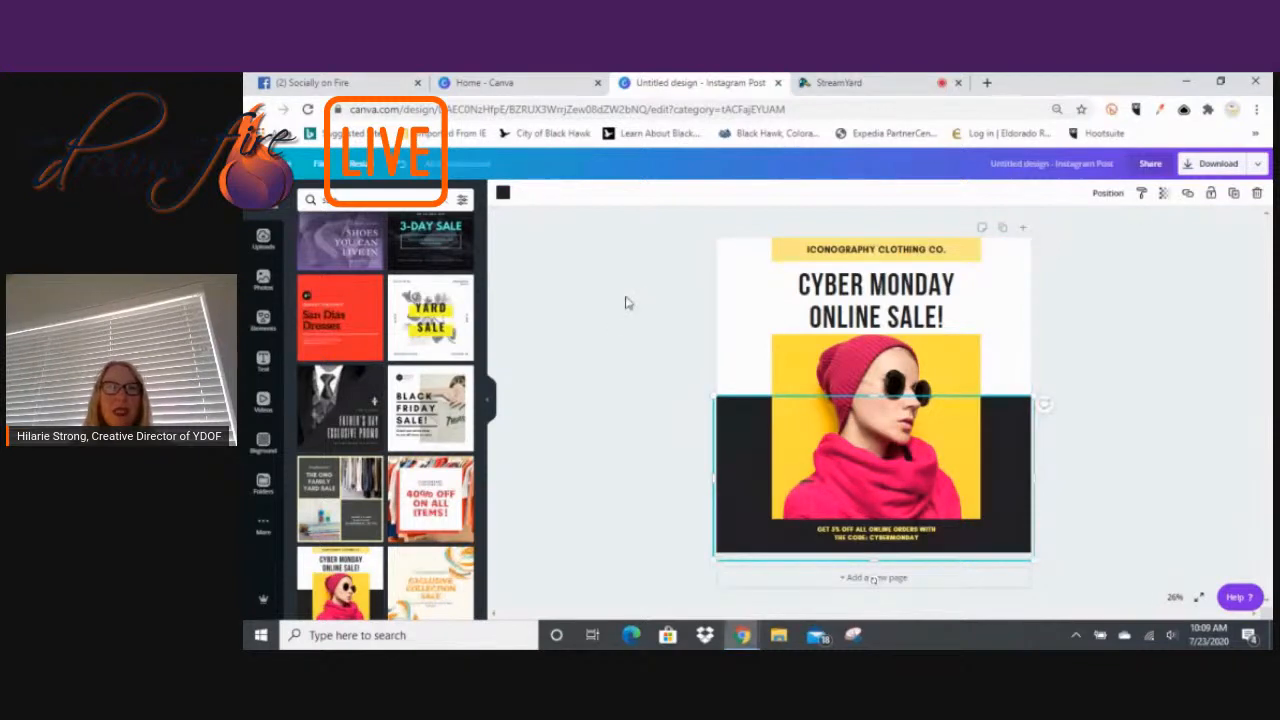
pyautogui.click(502, 195)
pyautogui.click(308, 255)
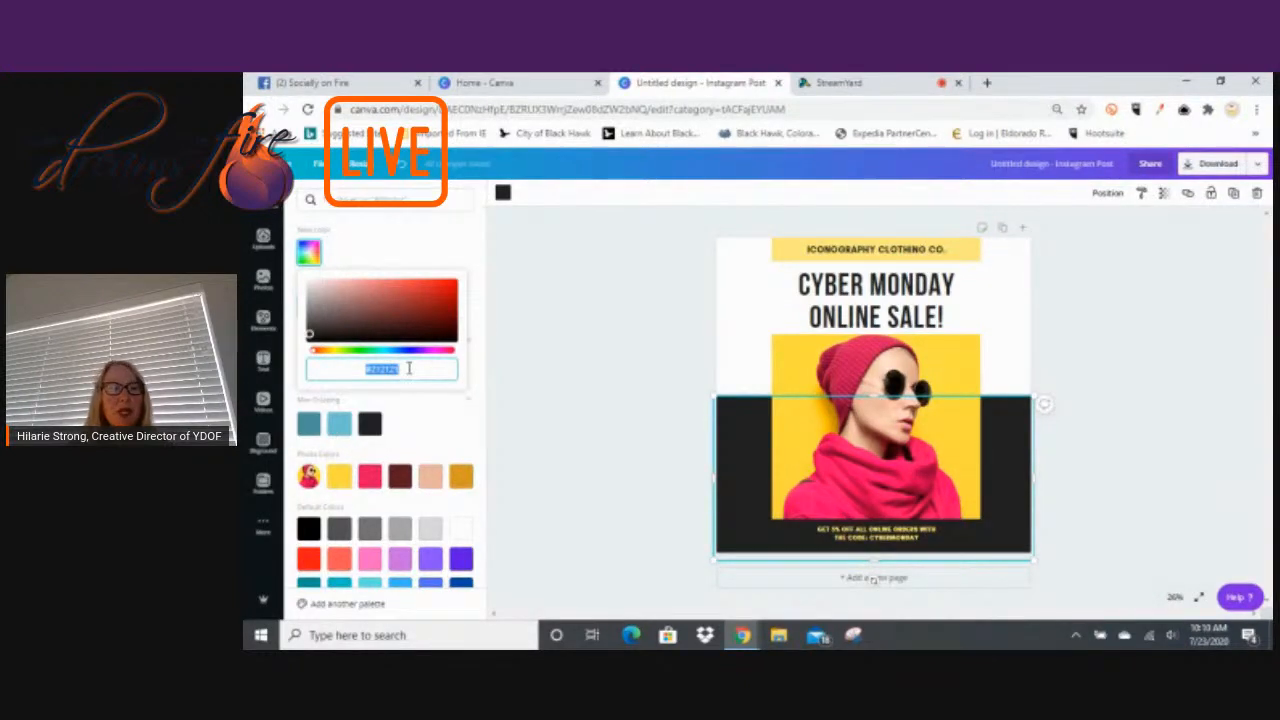
pyautogui.click(391, 300)
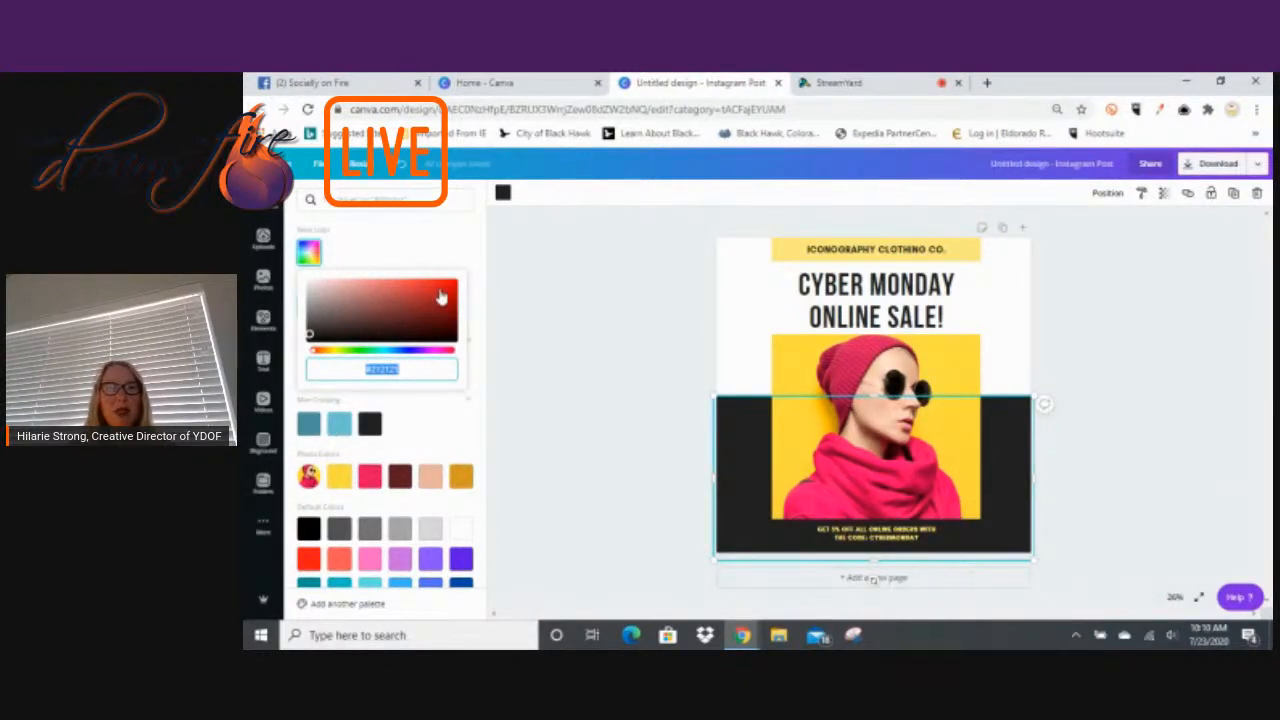
pyautogui.click(440, 289)
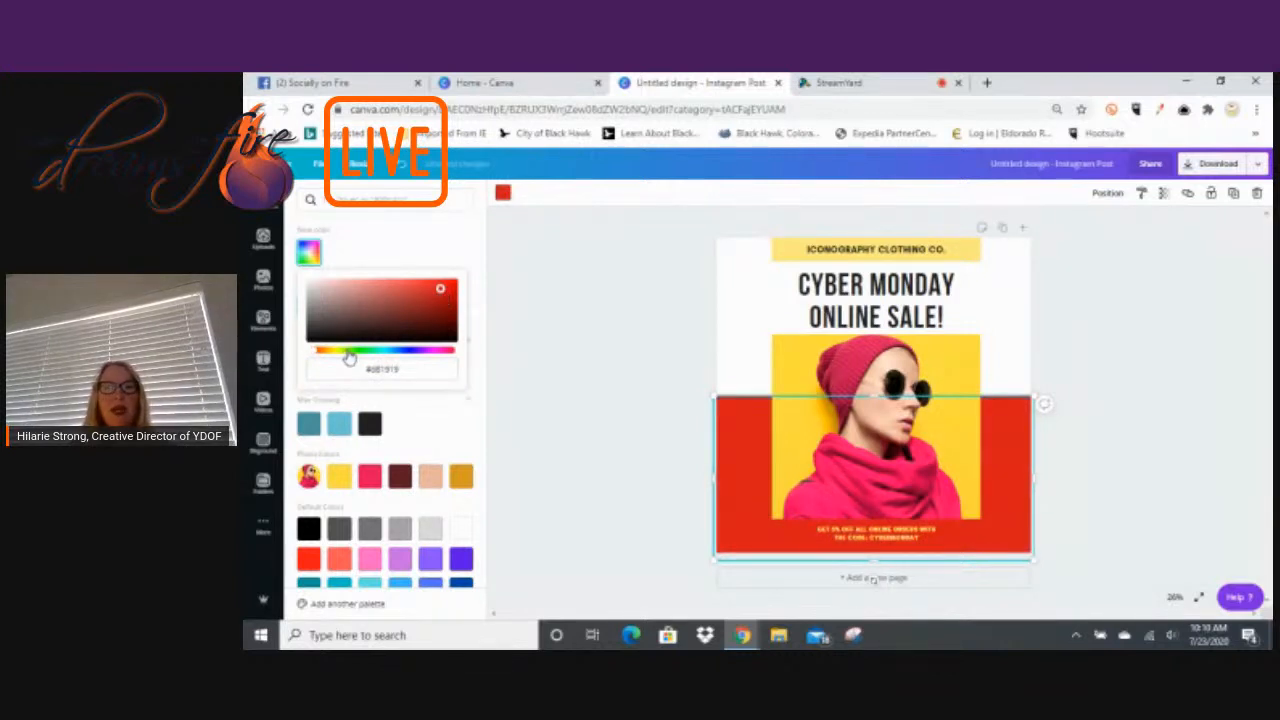
pyautogui.click(348, 352)
pyautogui.click(413, 290)
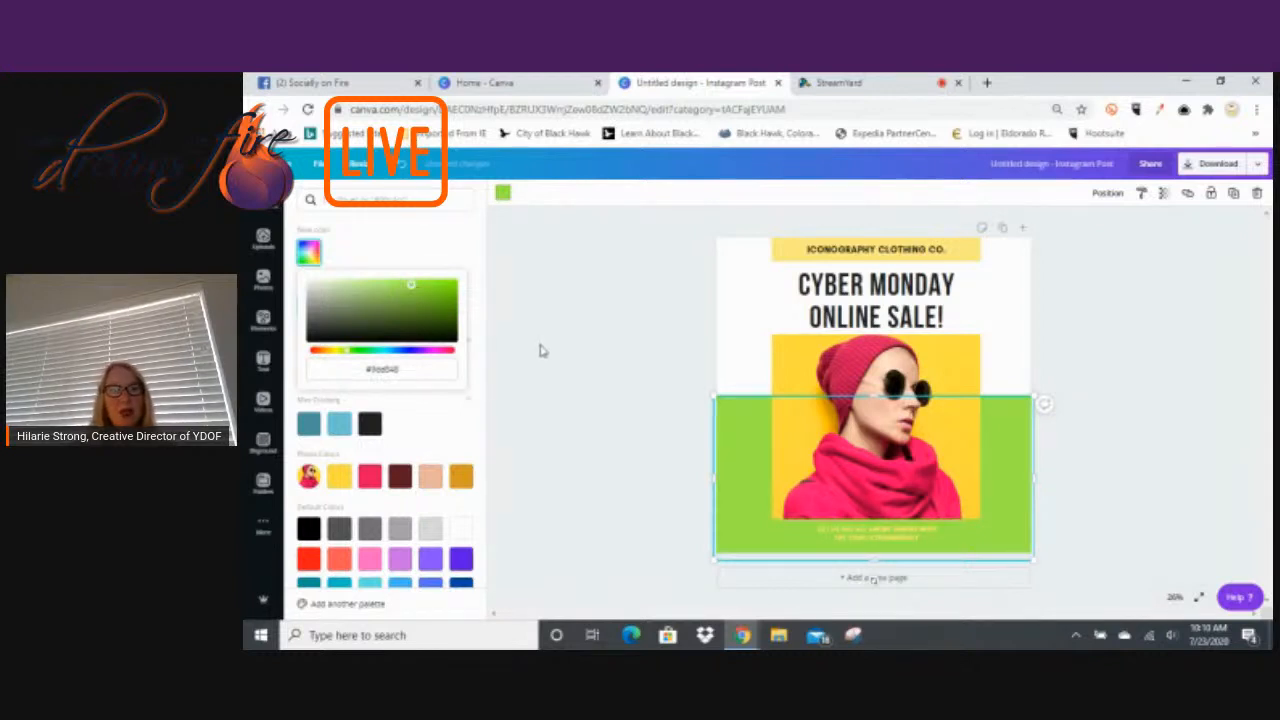
pyautogui.click(418, 368)
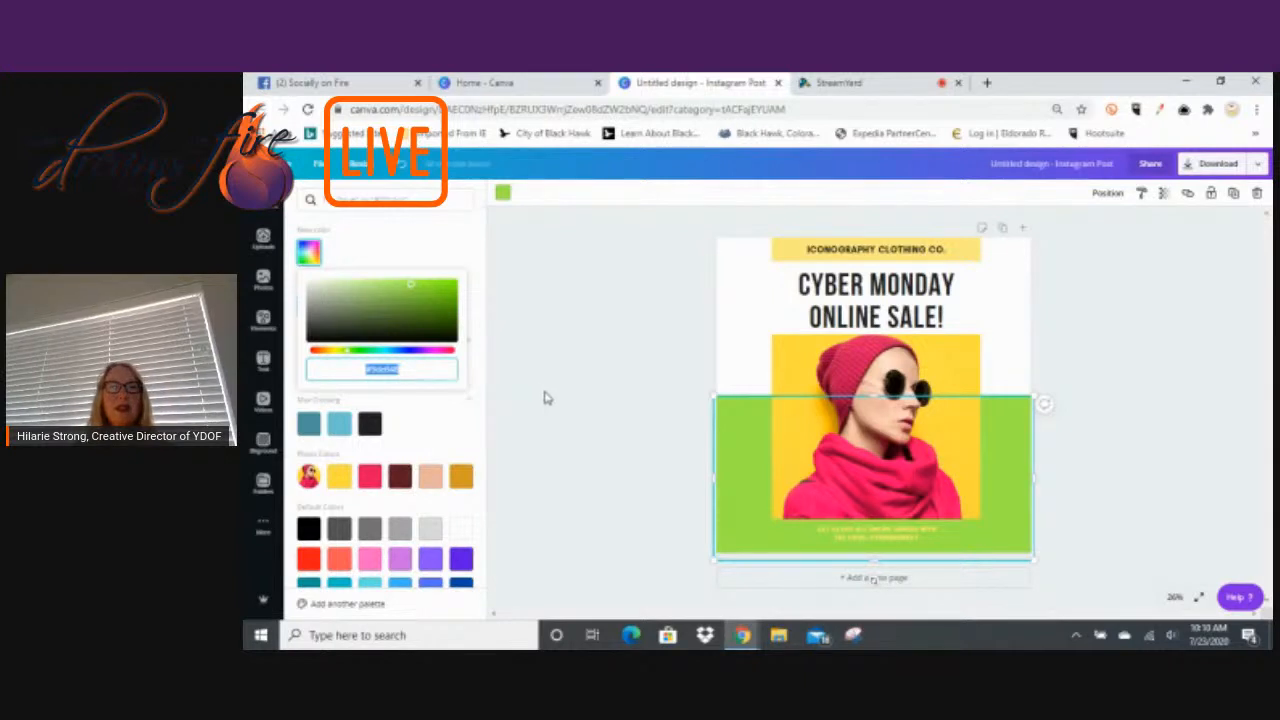
pyautogui.press('Escape')
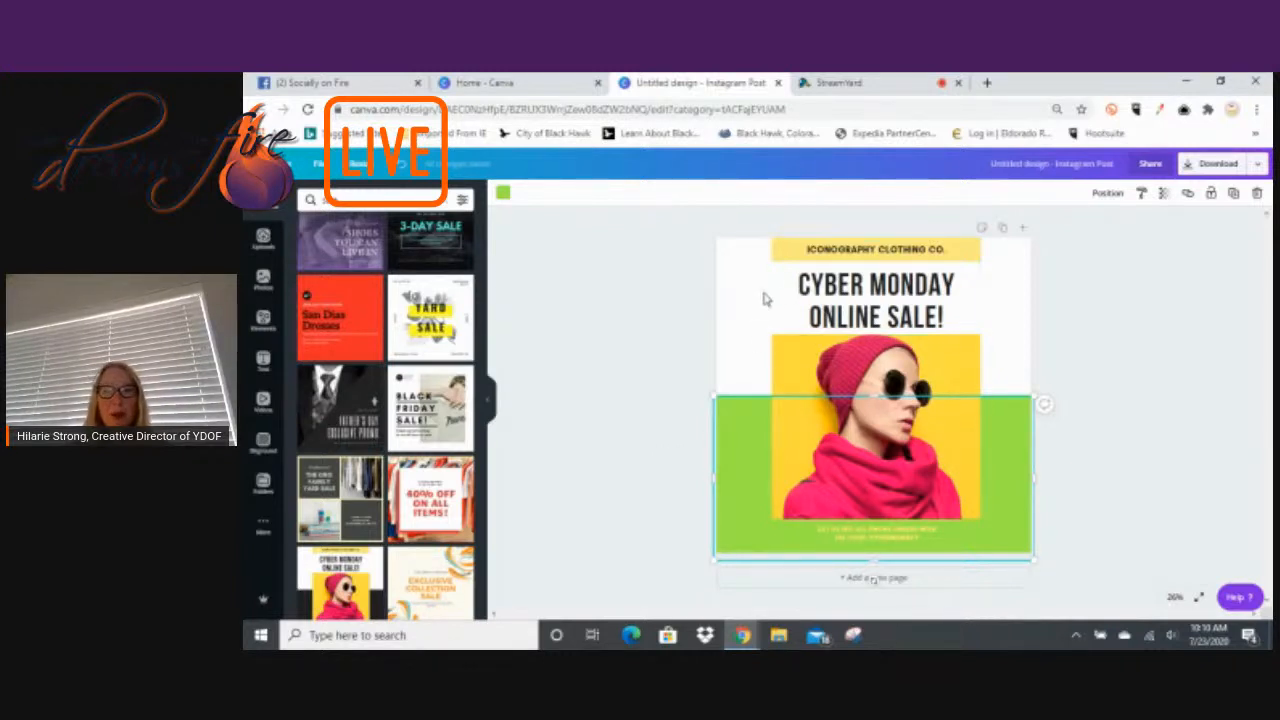
# Delete the word "ONLINE" from the headline so it reads "CYBER MONDAY SALE!".
pyautogui.click(826, 296)
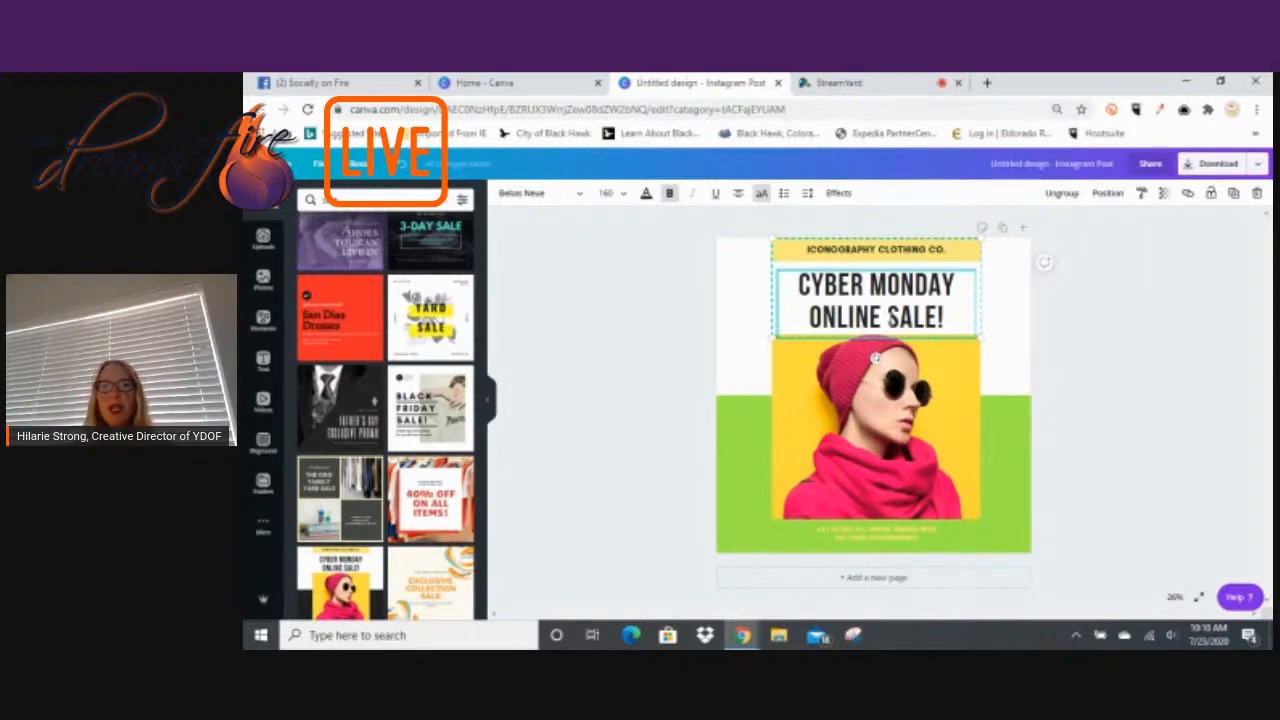
pyautogui.press('BackSpace')
pyautogui.press('BackSpace')
pyautogui.press('BackSpace')
pyautogui.press('BackSpace')
pyautogui.press('BackSpace')
pyautogui.press('BackSpace')
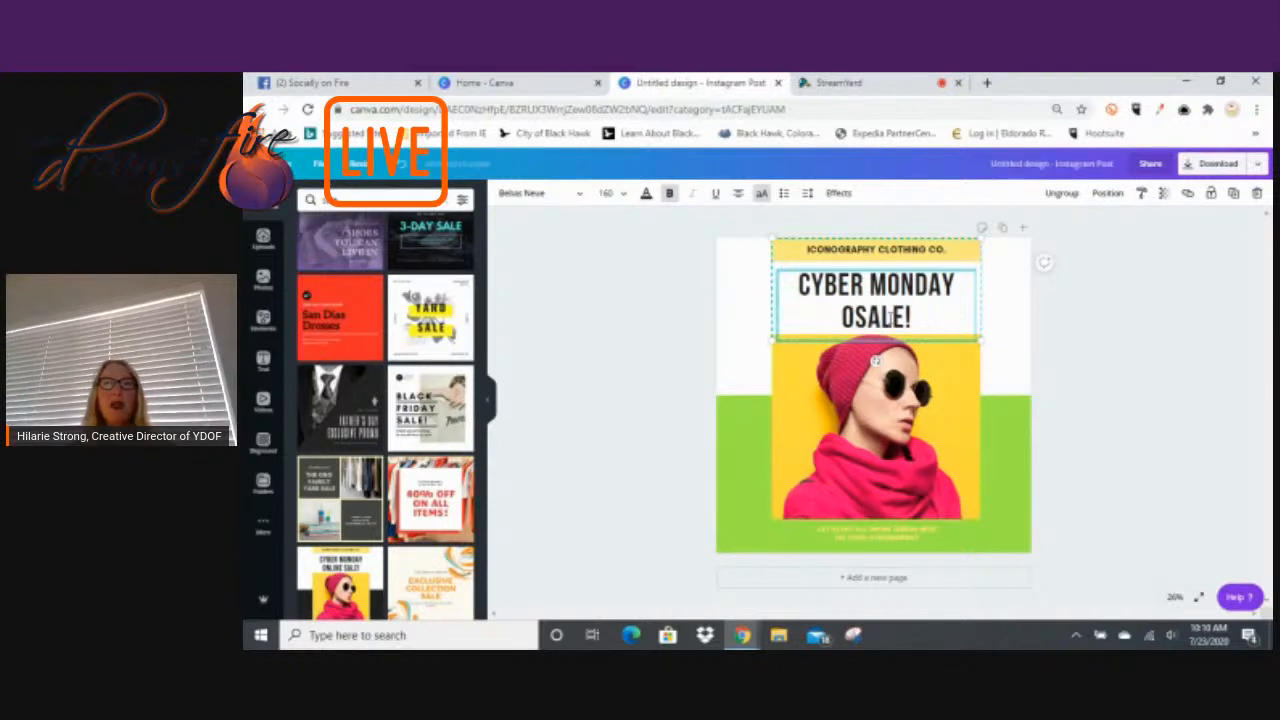
pyautogui.press('BackSpace')
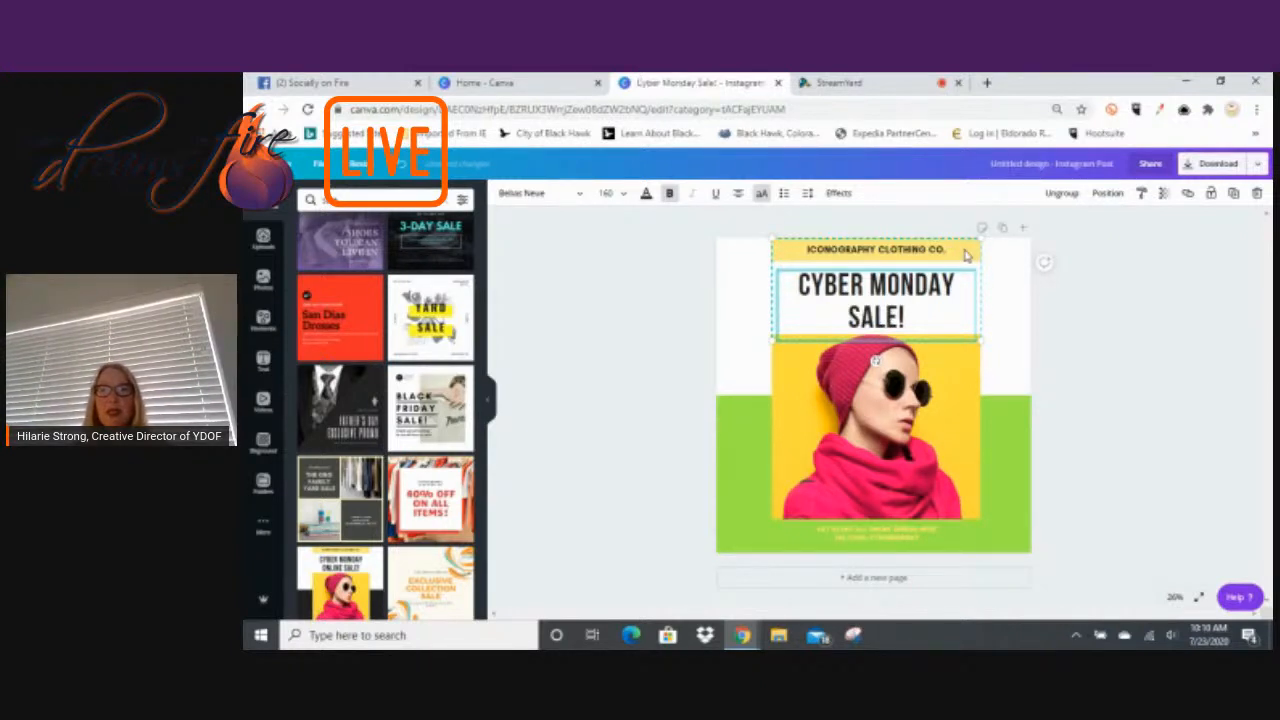
# Recolour the yellow banner above the headline to the light green already used in the document.
pyautogui.click(966, 256)
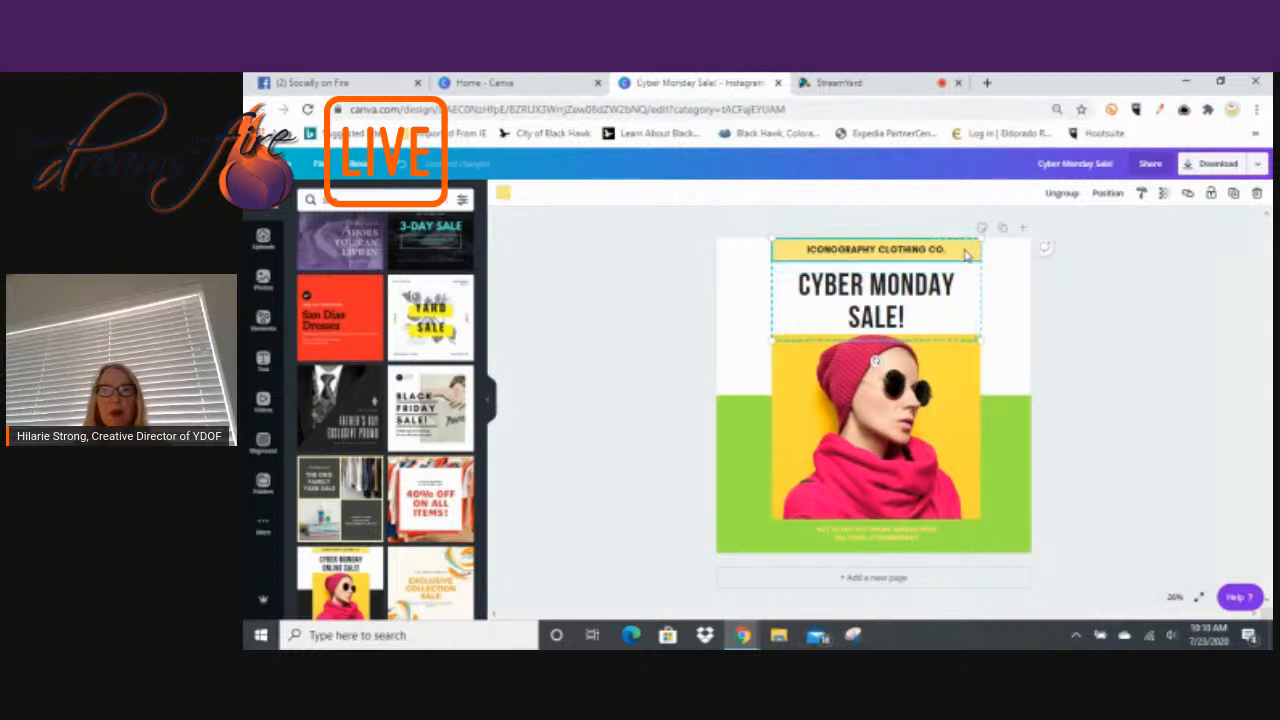
pyautogui.click(504, 196)
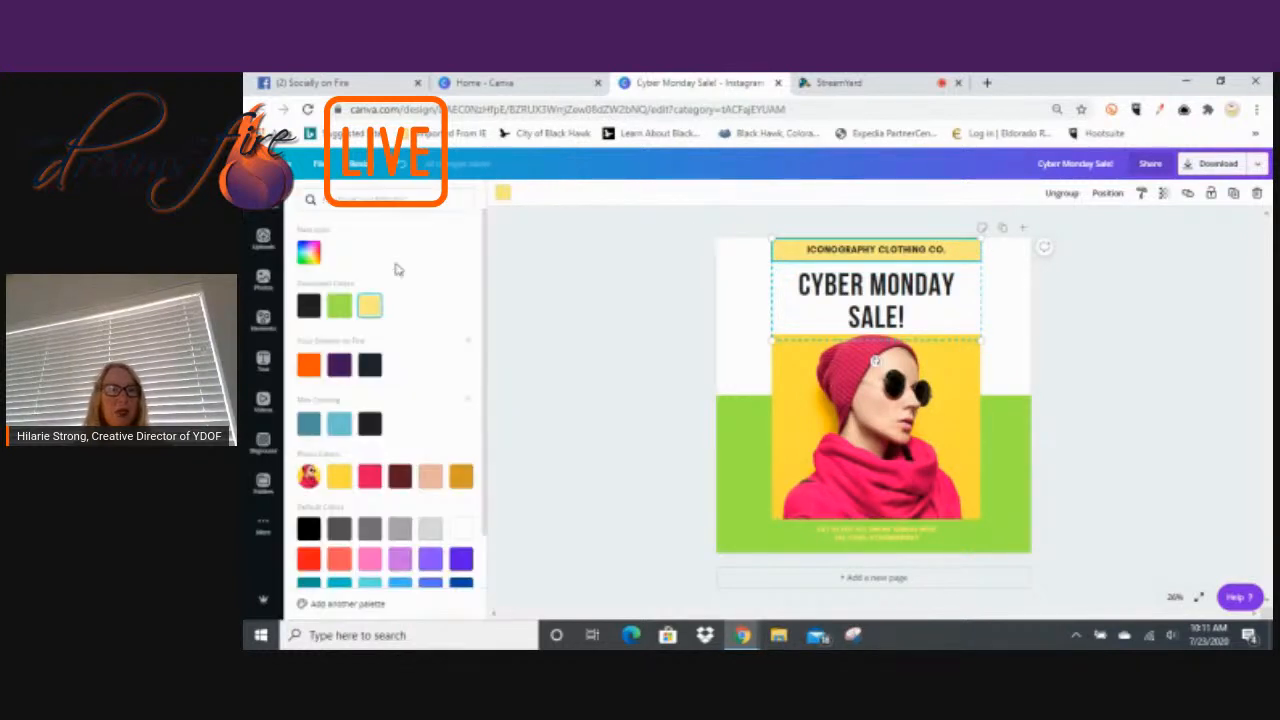
pyautogui.click(340, 310)
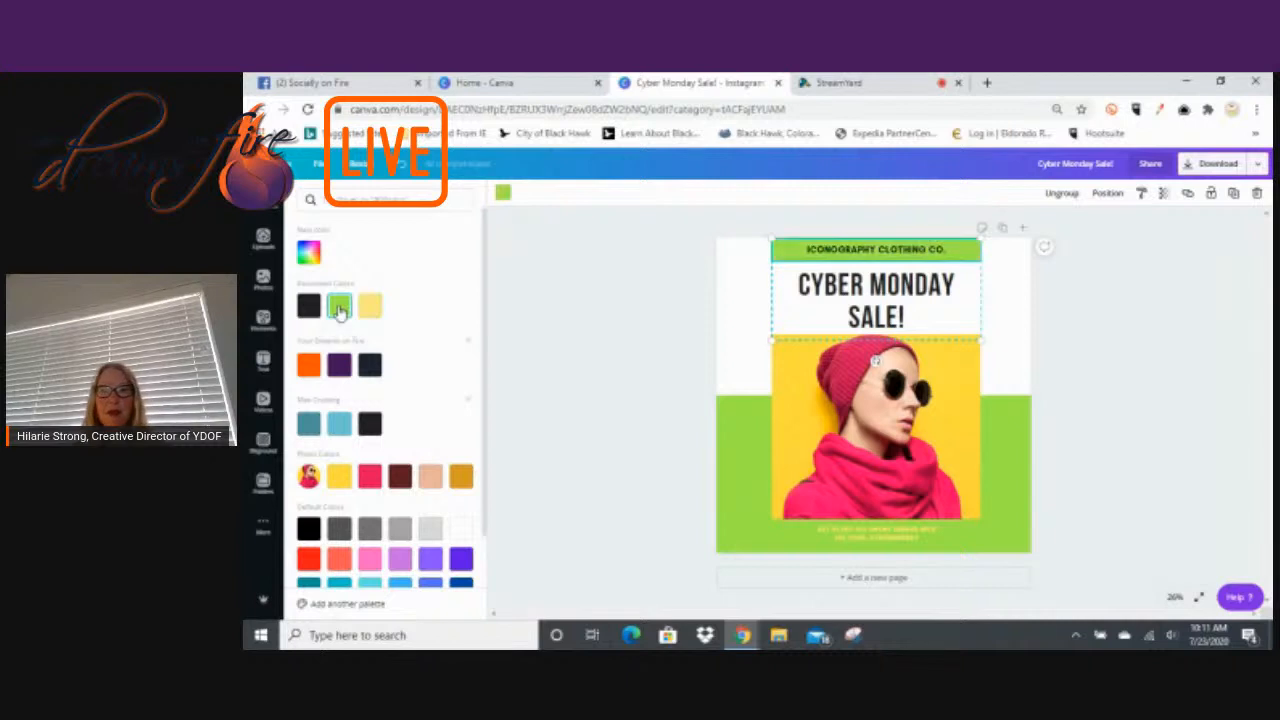
# Replace the "ICONOGRAPHY CLOTHING CO." text in the green banner with "DON'T MISS THIS SALE!".
pyautogui.click(906, 252)
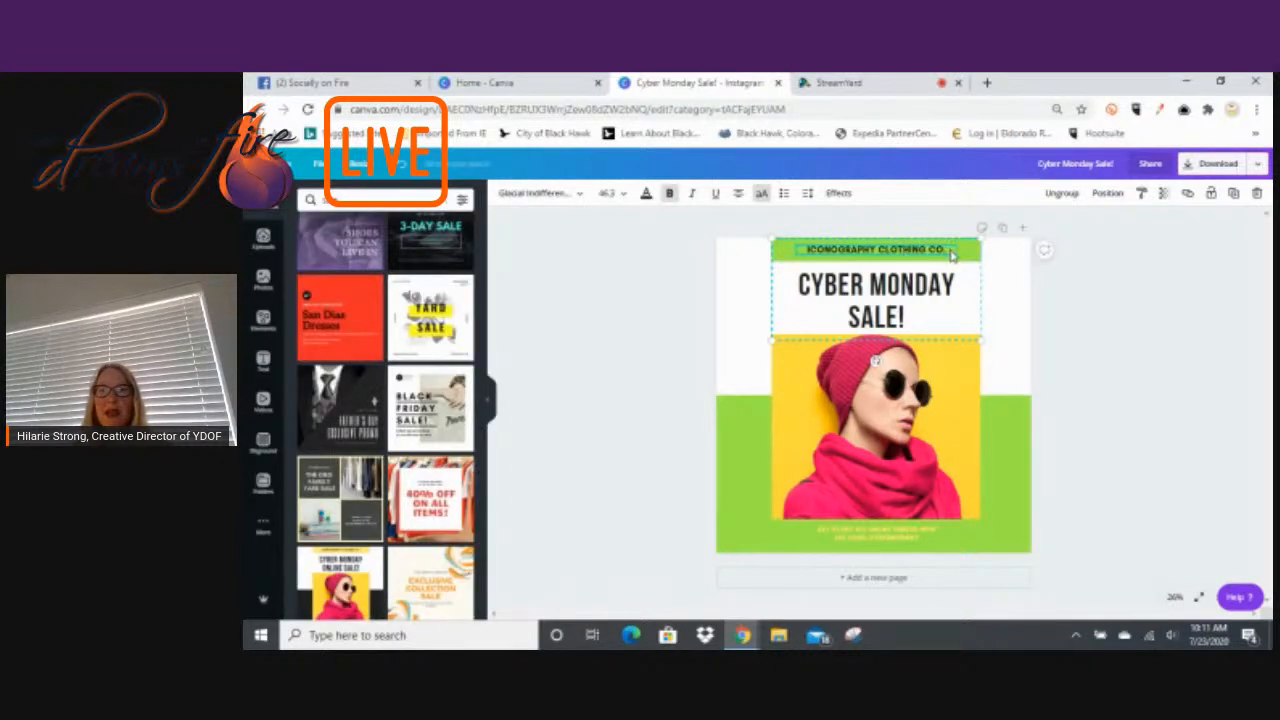
pyautogui.press('BackSpace')
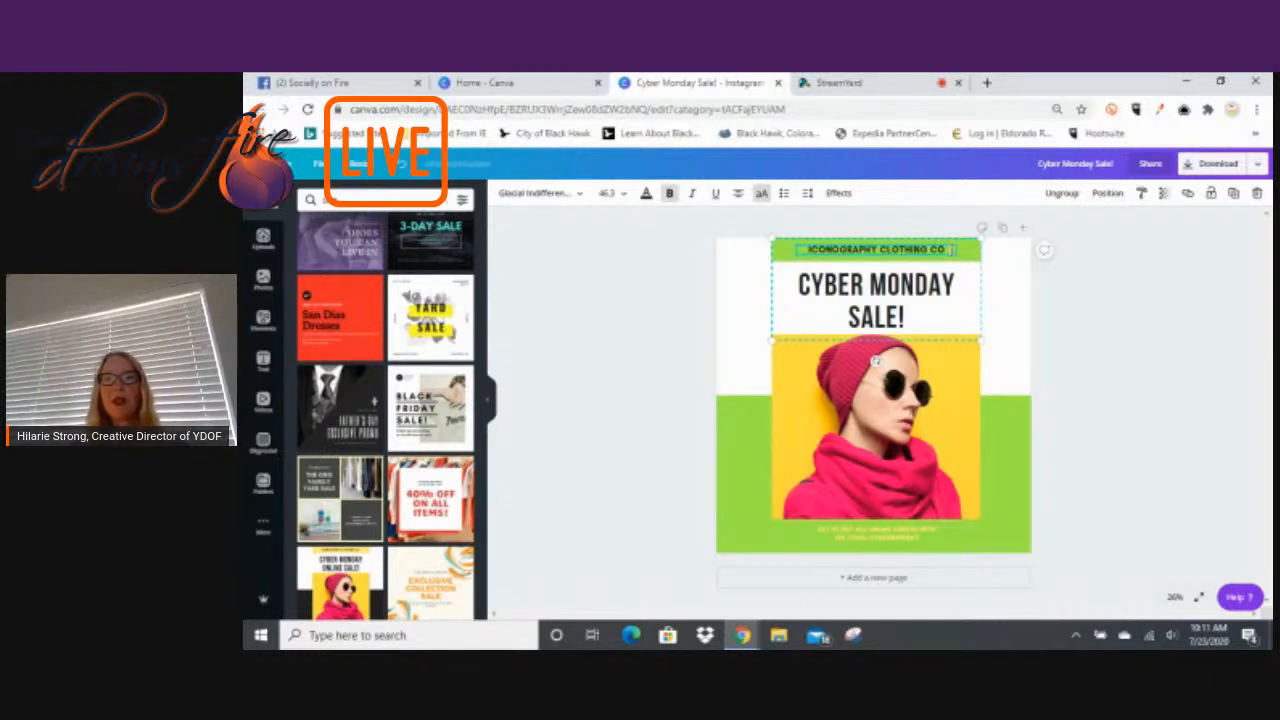
pyautogui.press('BackSpace')
pyautogui.press('BackSpace')
pyautogui.press('BackSpace')
pyautogui.press('BackSpace')
pyautogui.press('BackSpace')
pyautogui.press('BackSpace')
pyautogui.press('BackSpace')
pyautogui.press('BackSpace')
pyautogui.press('BackSpace')
pyautogui.press('BackSpace')
pyautogui.press('BackSpace')
pyautogui.press('BackSpace')
pyautogui.press('BackSpace')
pyautogui.press('BackSpace')
pyautogui.press('BackSpace')
pyautogui.press('BackSpace')
pyautogui.press('BackSpace')
pyautogui.press('BackSpace')
pyautogui.press('BackSpace')
pyautogui.press('BackSpace')
pyautogui.press('BackSpace')
pyautogui.press('BackSpace')
pyautogui.press('BackSpace')
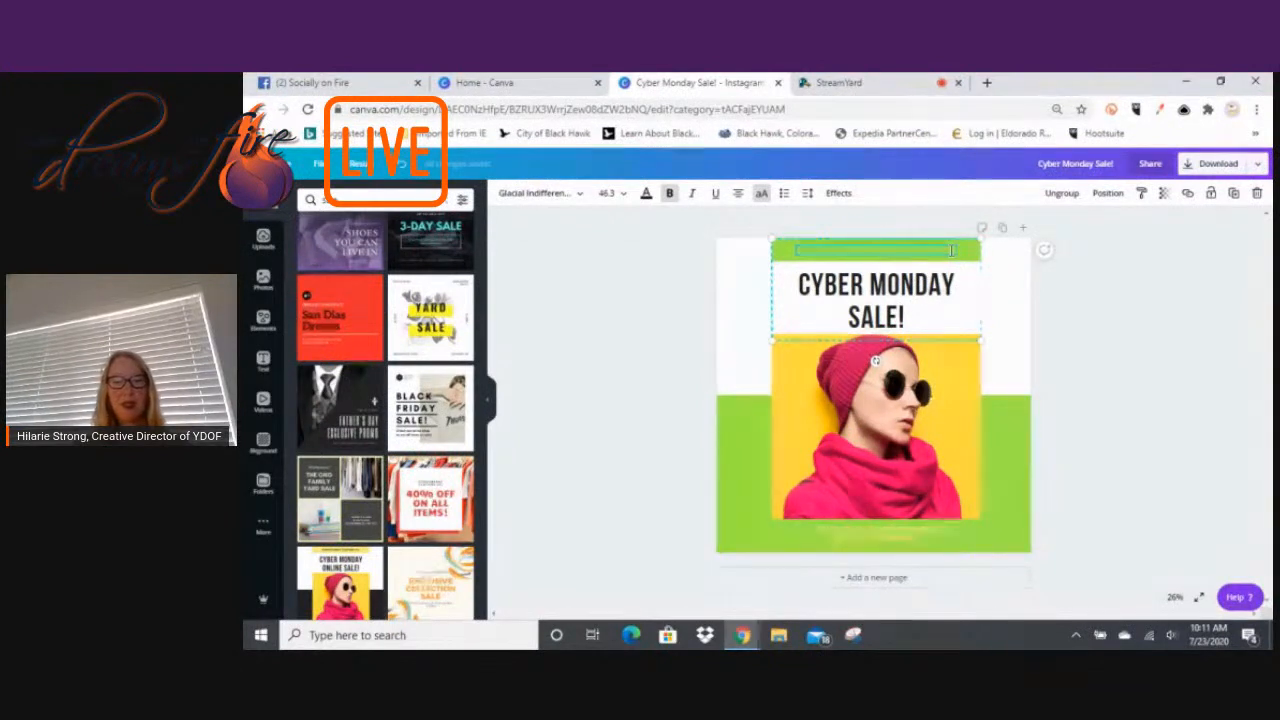
pyautogui.hotkey('ctrl', 'z')
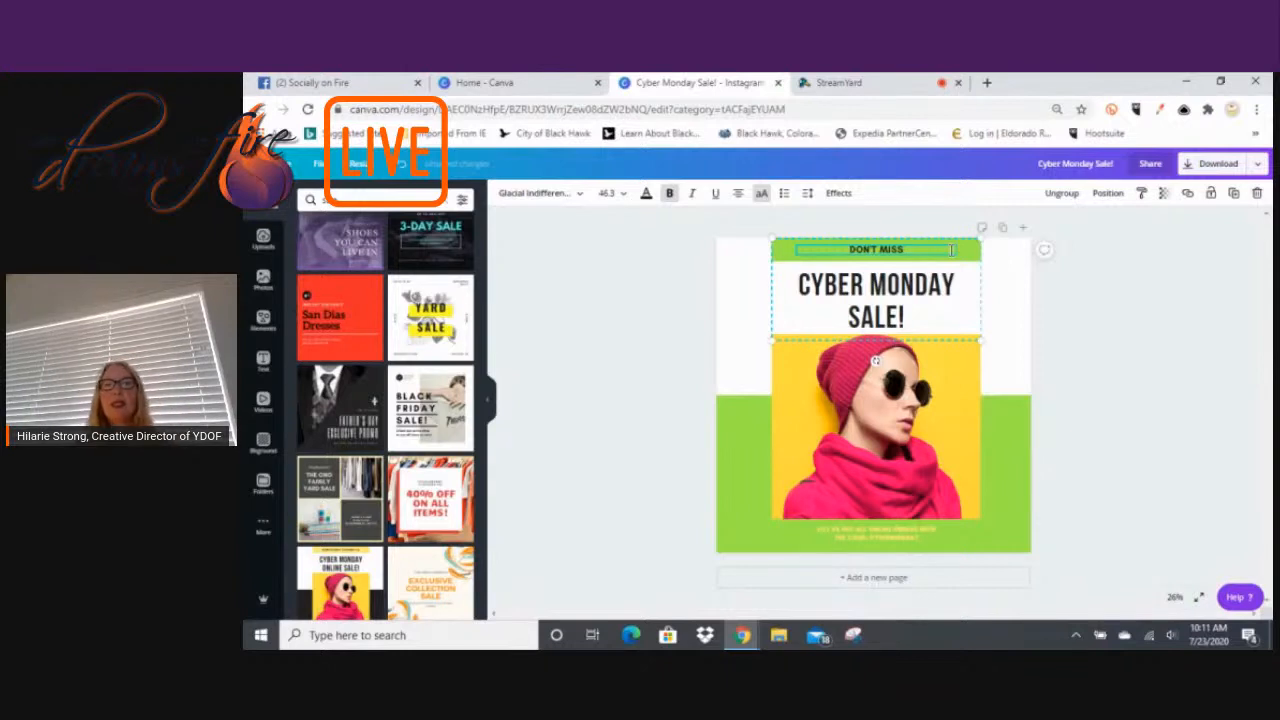
pyautogui.hotkey('ctrl', 'z')
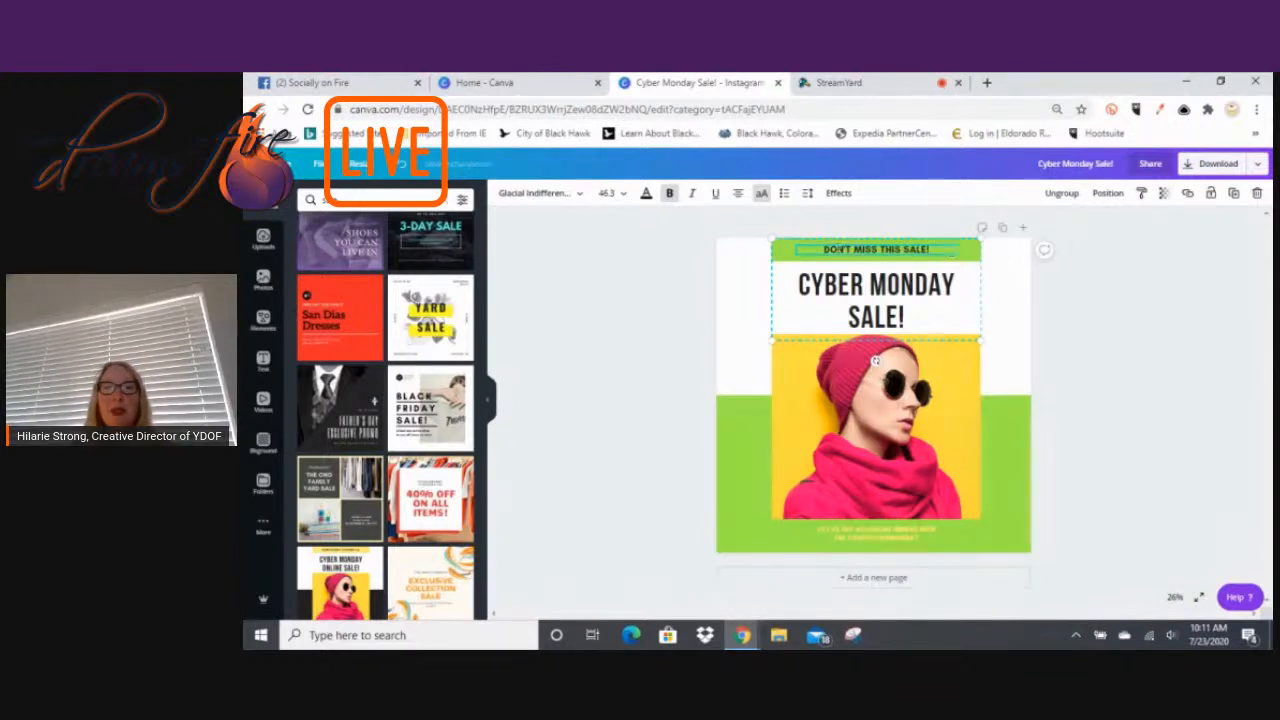
# Try white as the colour of the "DON'T MISS THIS SALE!" banner text.
pyautogui.moveTo(826, 249); pyautogui.dragTo(938, 250)
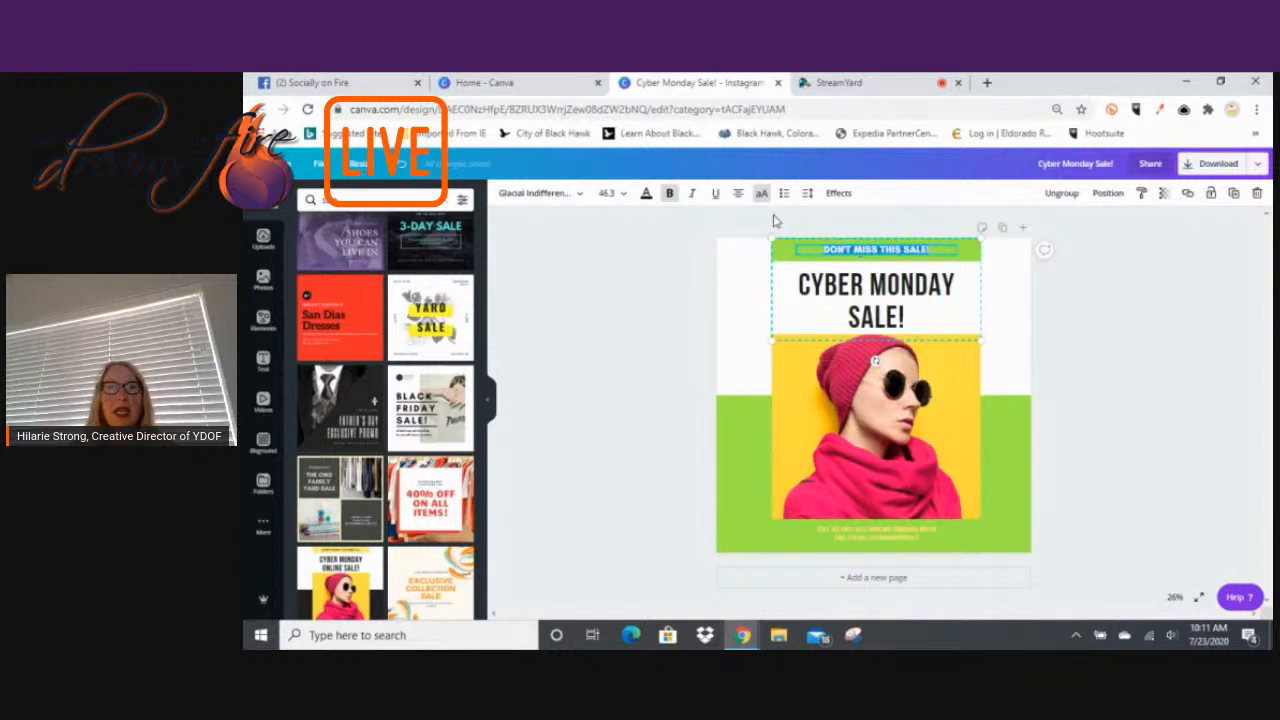
pyautogui.click(646, 195)
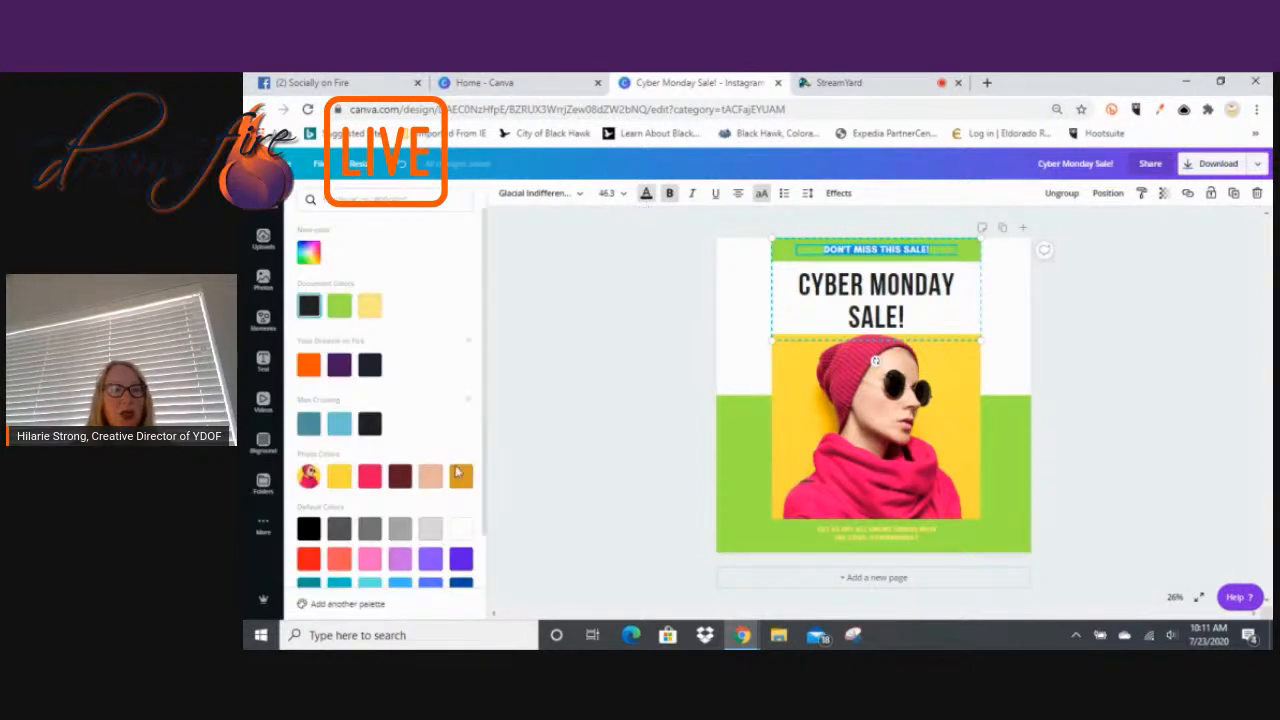
pyautogui.click(461, 529)
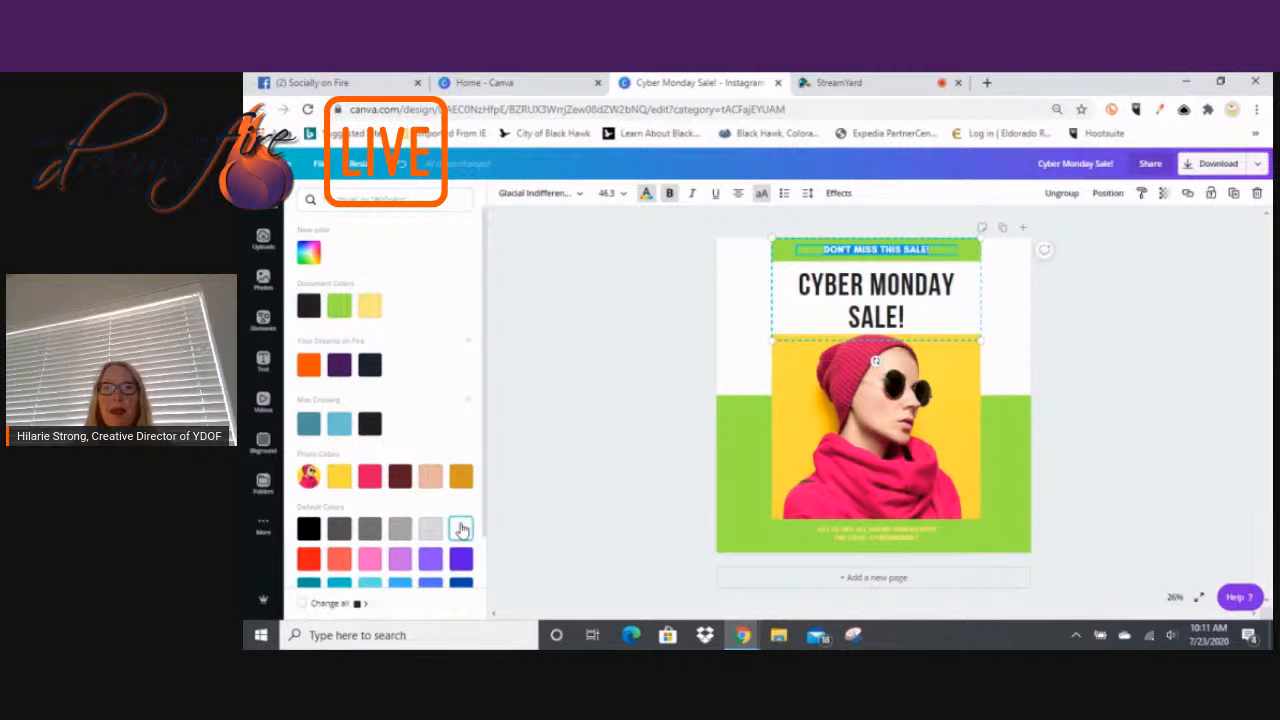
pyautogui.click(662, 326)
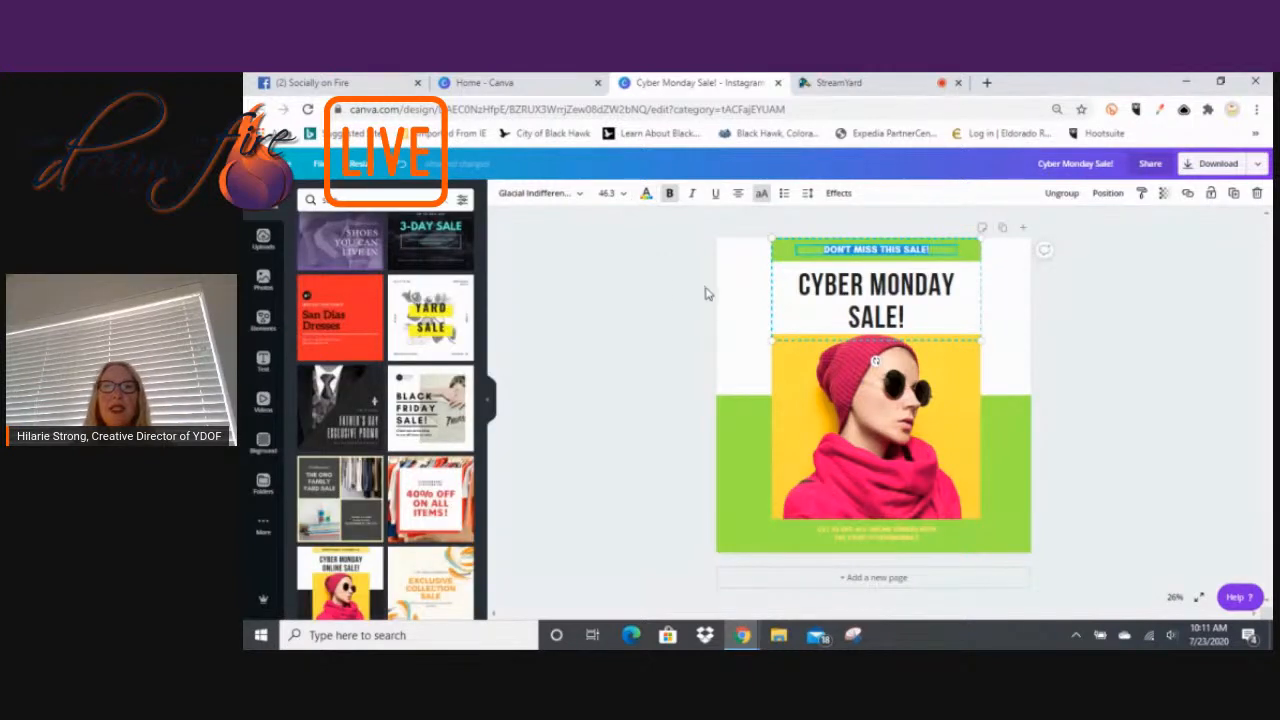
pyautogui.click(735, 300)
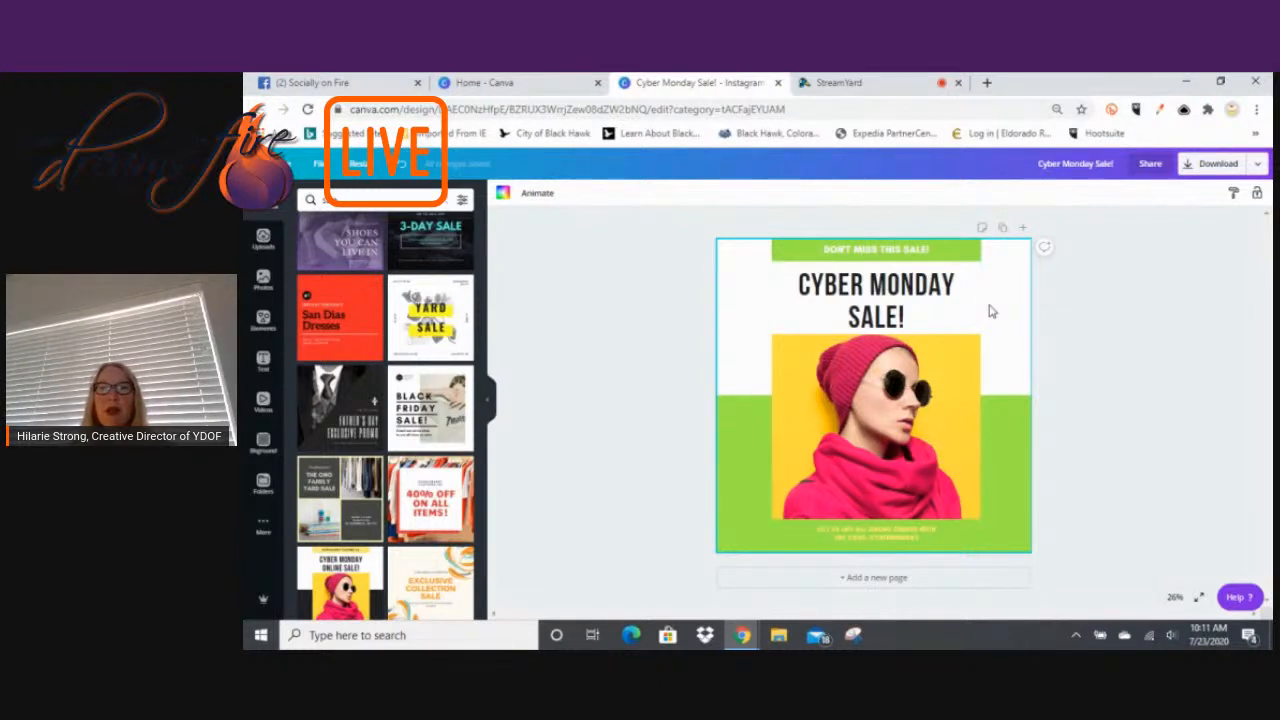
pyautogui.click(935, 258)
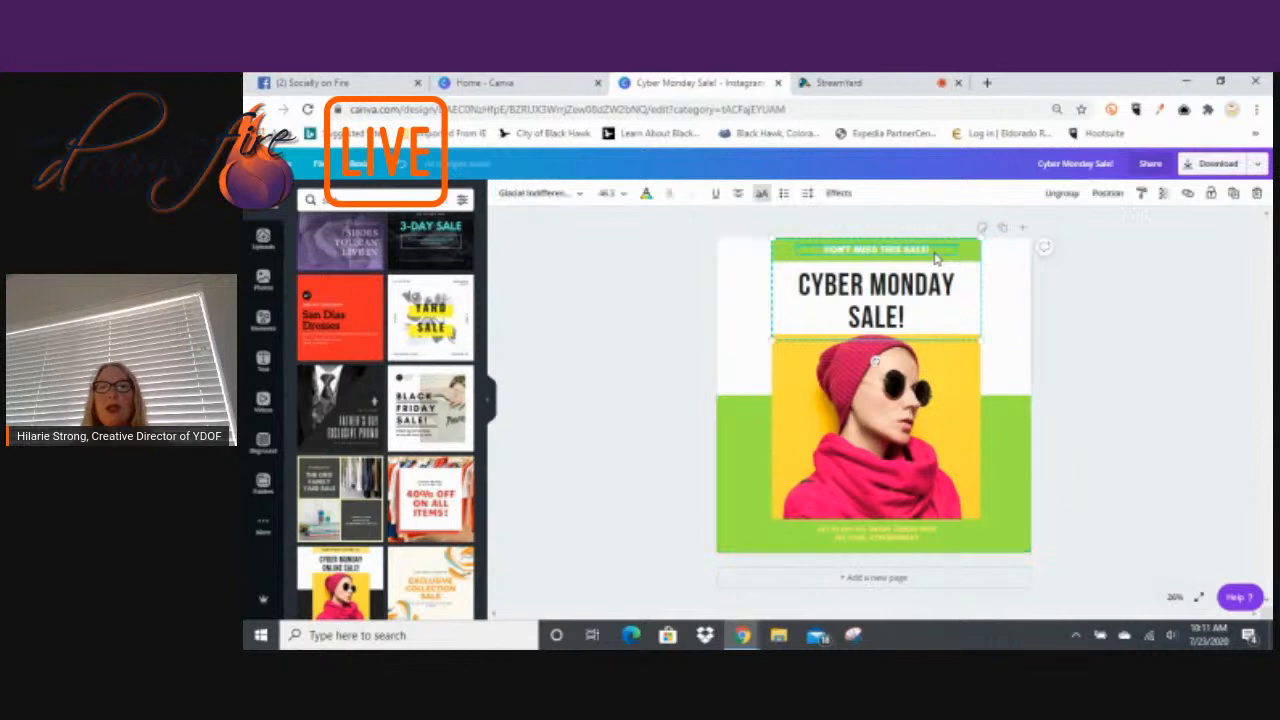
pyautogui.click(590, 340)
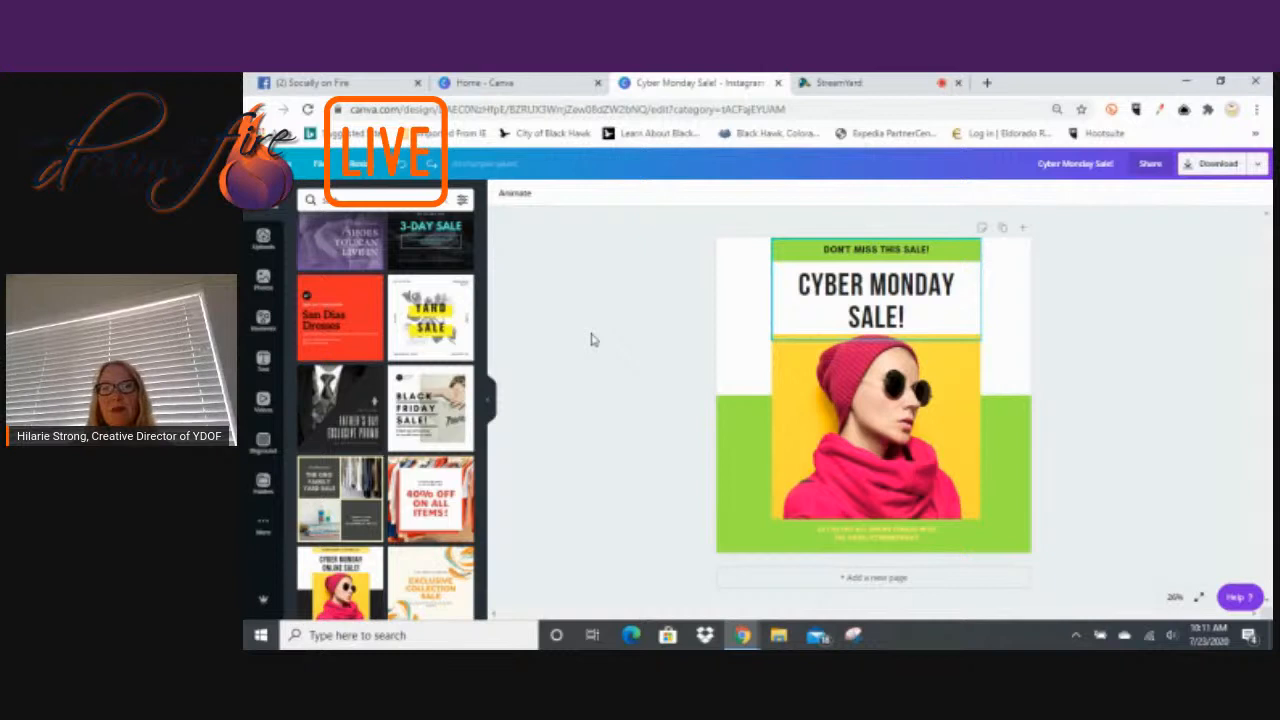
# Delete the woman's photo from the frame and fill it with the stock photo of green and blue "SALE" letter blocks.
pyautogui.click(797, 395)
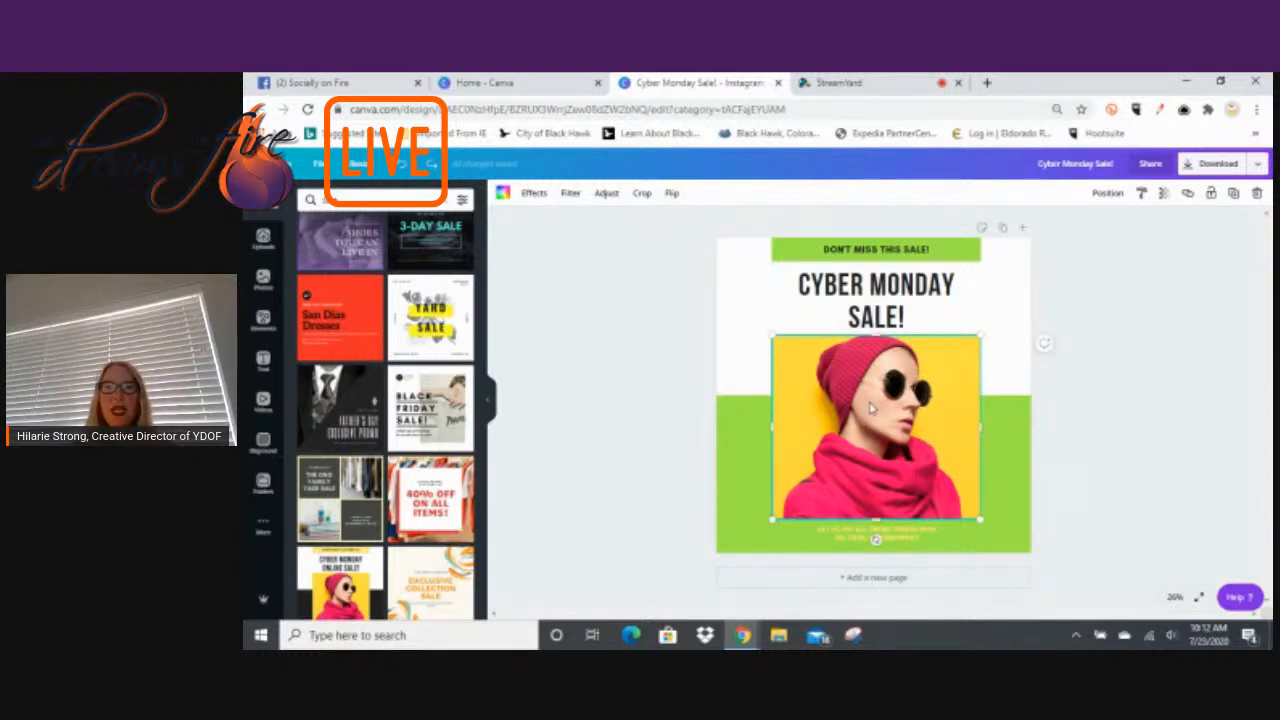
pyautogui.press('Delete')
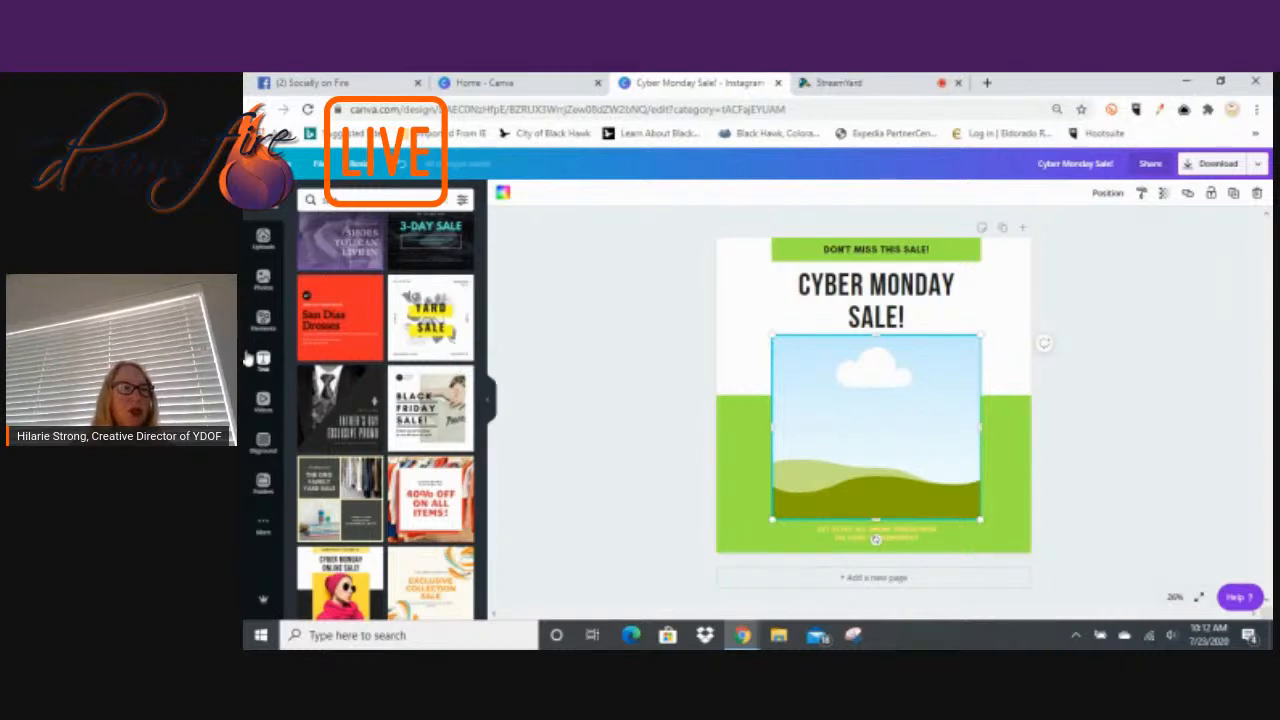
pyautogui.click(263, 280)
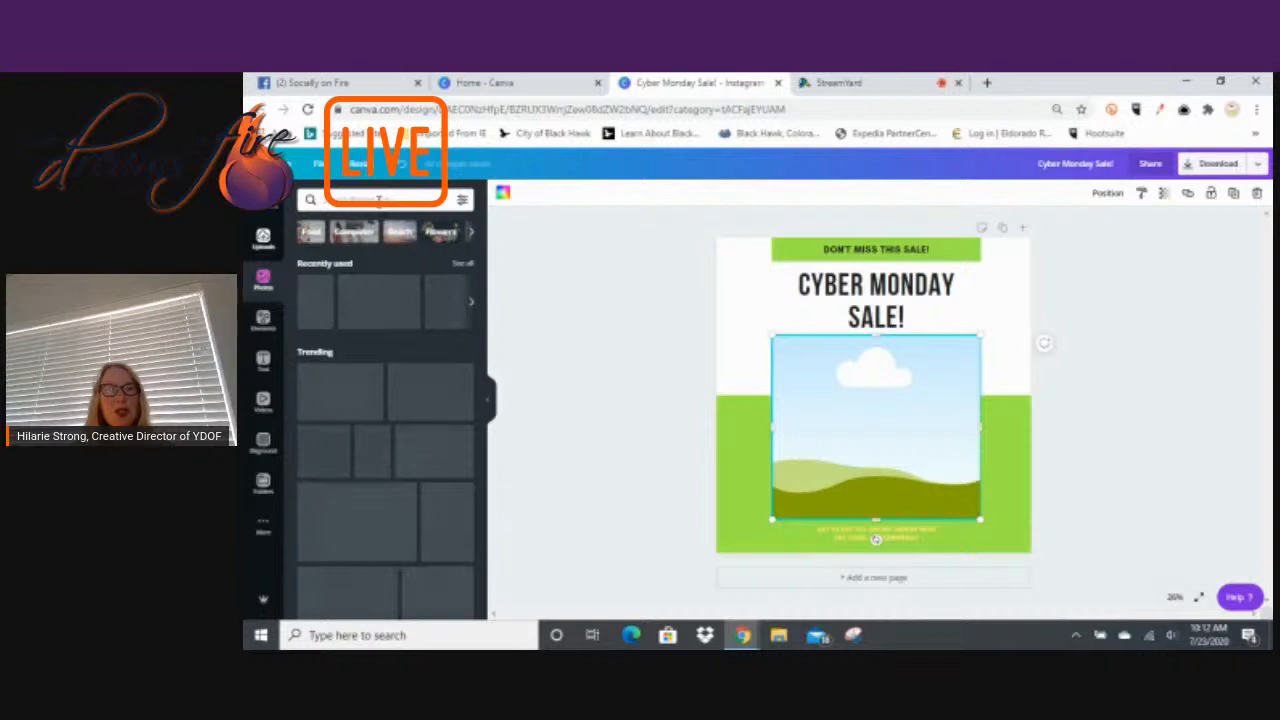
pyautogui.click(379, 200)
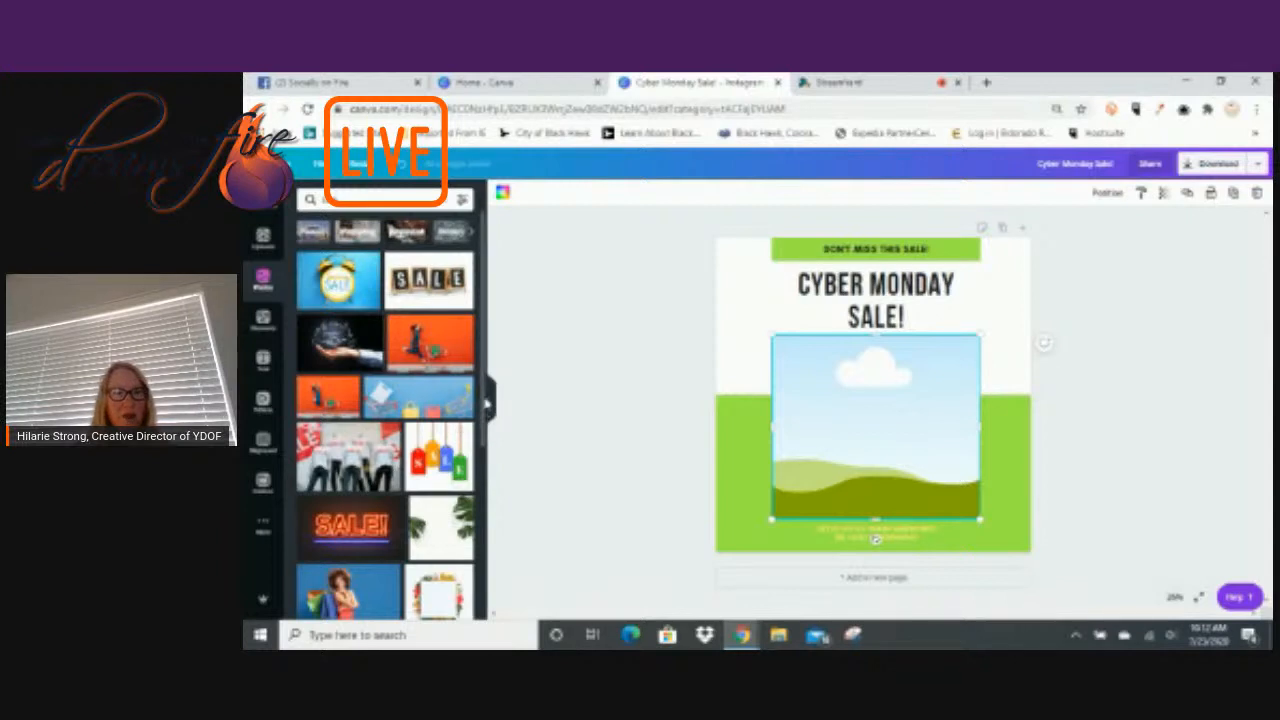
pyautogui.scroll(-3, 484, 403)
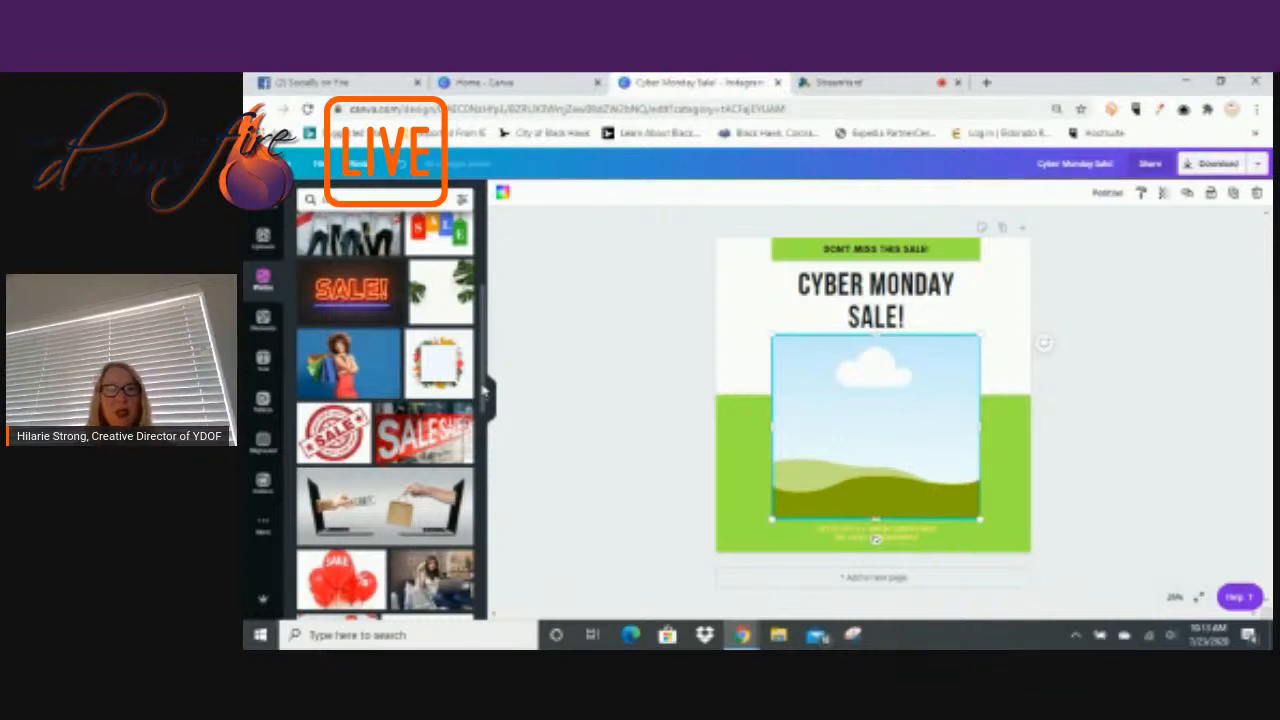
pyautogui.moveTo(483, 391); pyautogui.dragTo(490, 543)
pyautogui.scroll(-2, 422, 422)
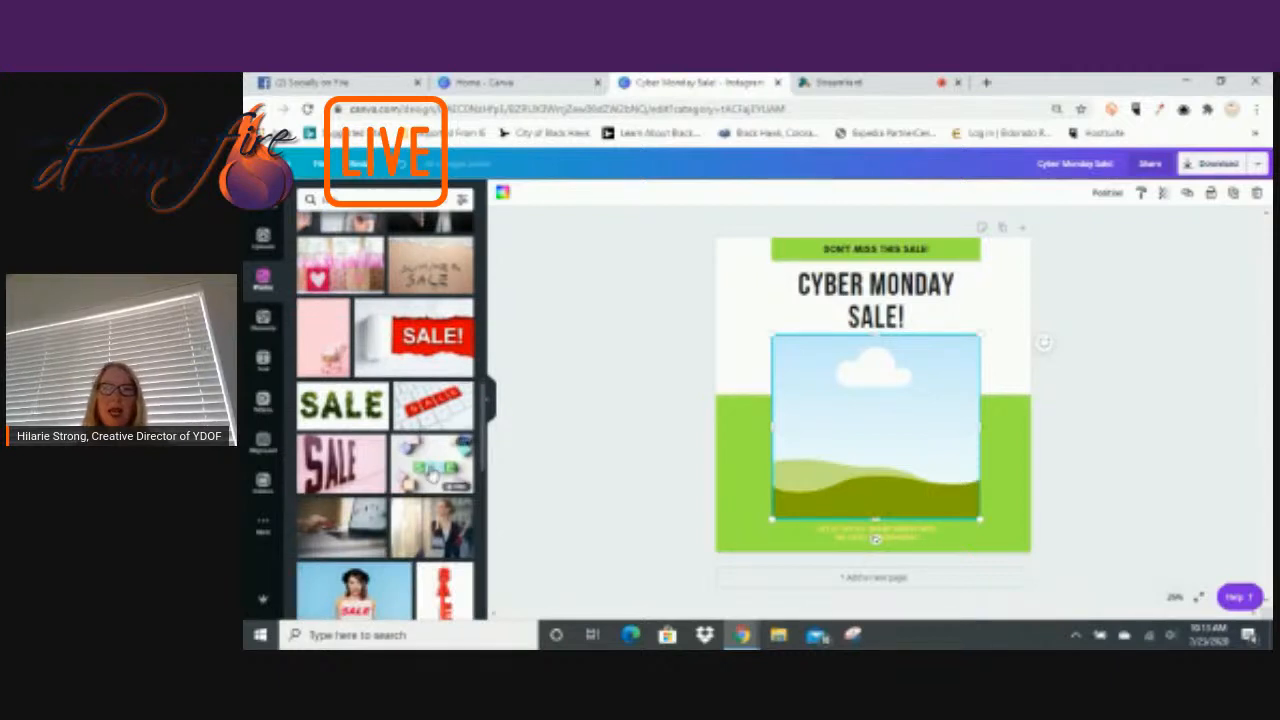
pyautogui.click(432, 475)
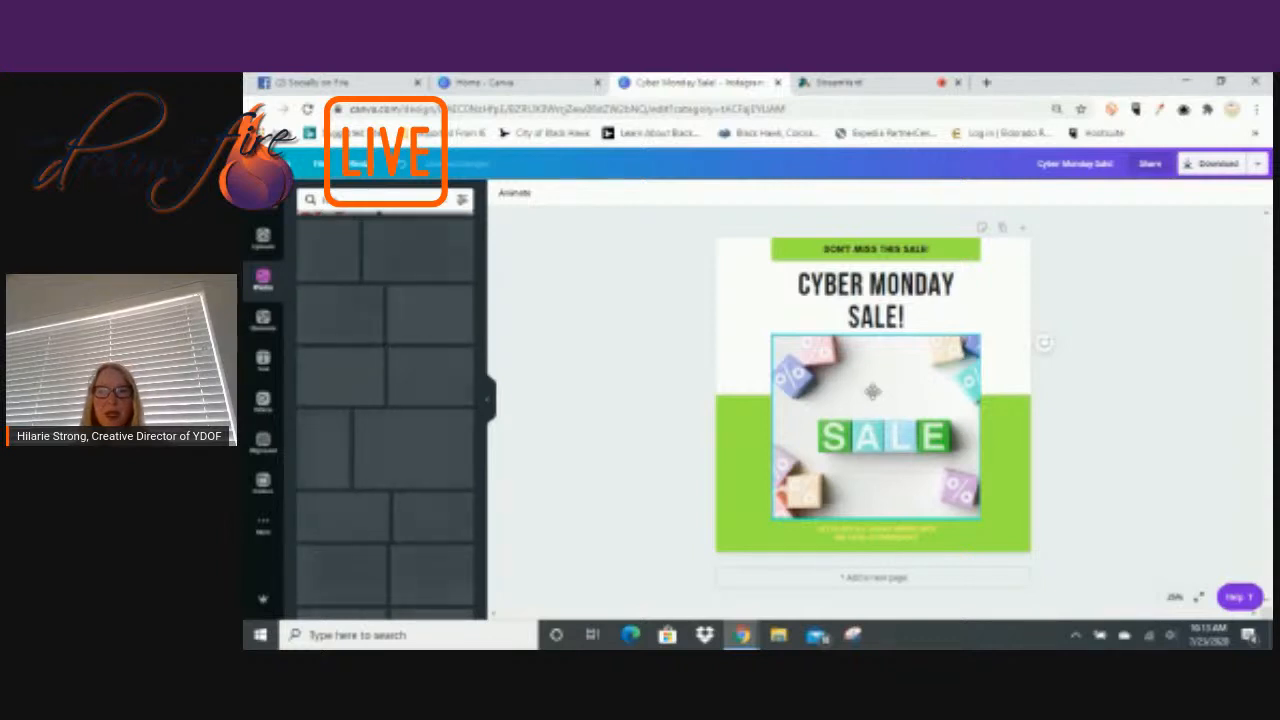
# Adjust the scale and position of the "SALE" blocks photo inside its frame, keeping the word centred, and apply the crop.
pyautogui.click(873, 395)
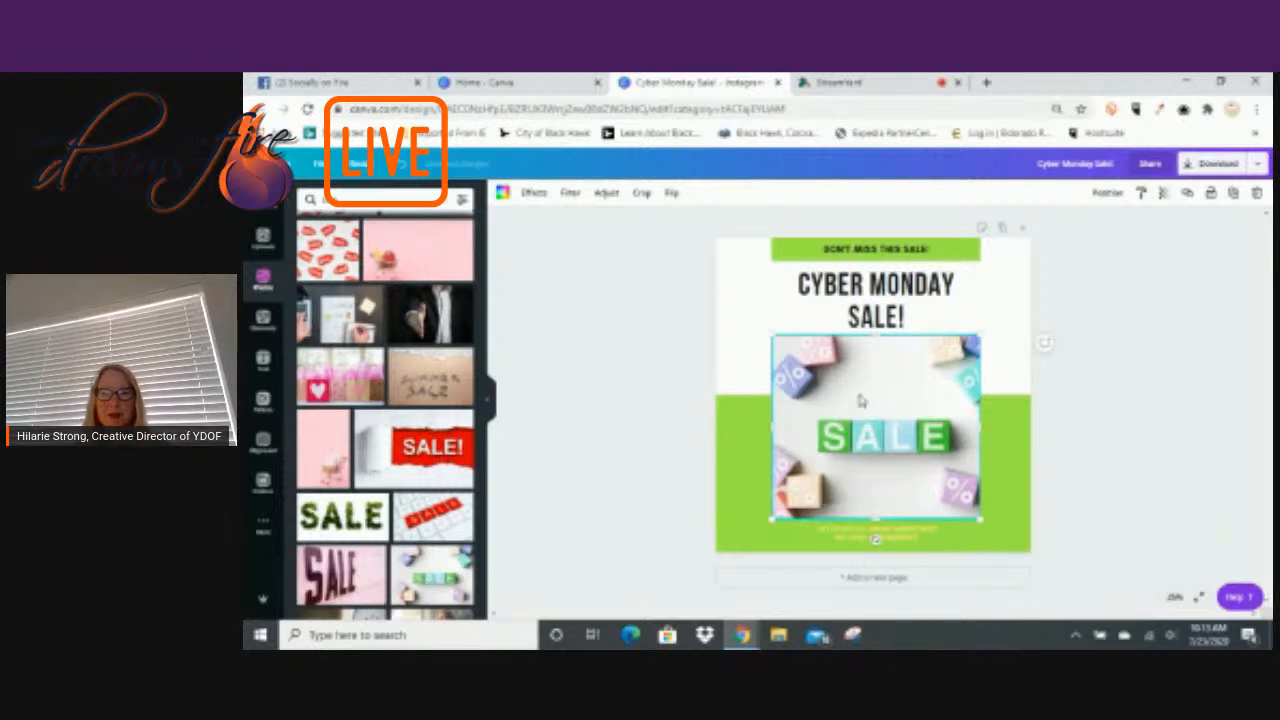
pyautogui.rightClick(873, 395)
pyautogui.click(841, 396)
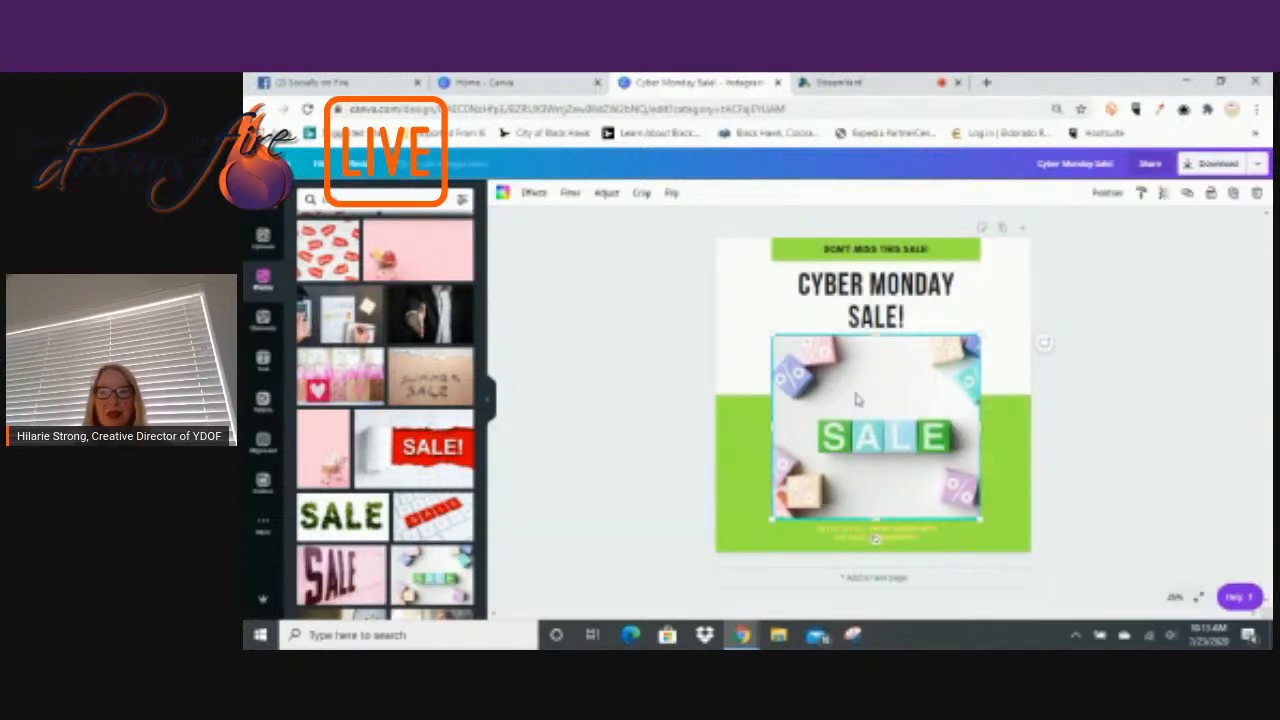
pyautogui.doubleClick(855, 398)
pyautogui.moveTo(855, 393)
pyautogui.mouseDown()
pyautogui.moveTo(827, 395)
pyautogui.moveTo(881, 397)
pyautogui.moveTo(857, 402)
pyautogui.mouseUp()
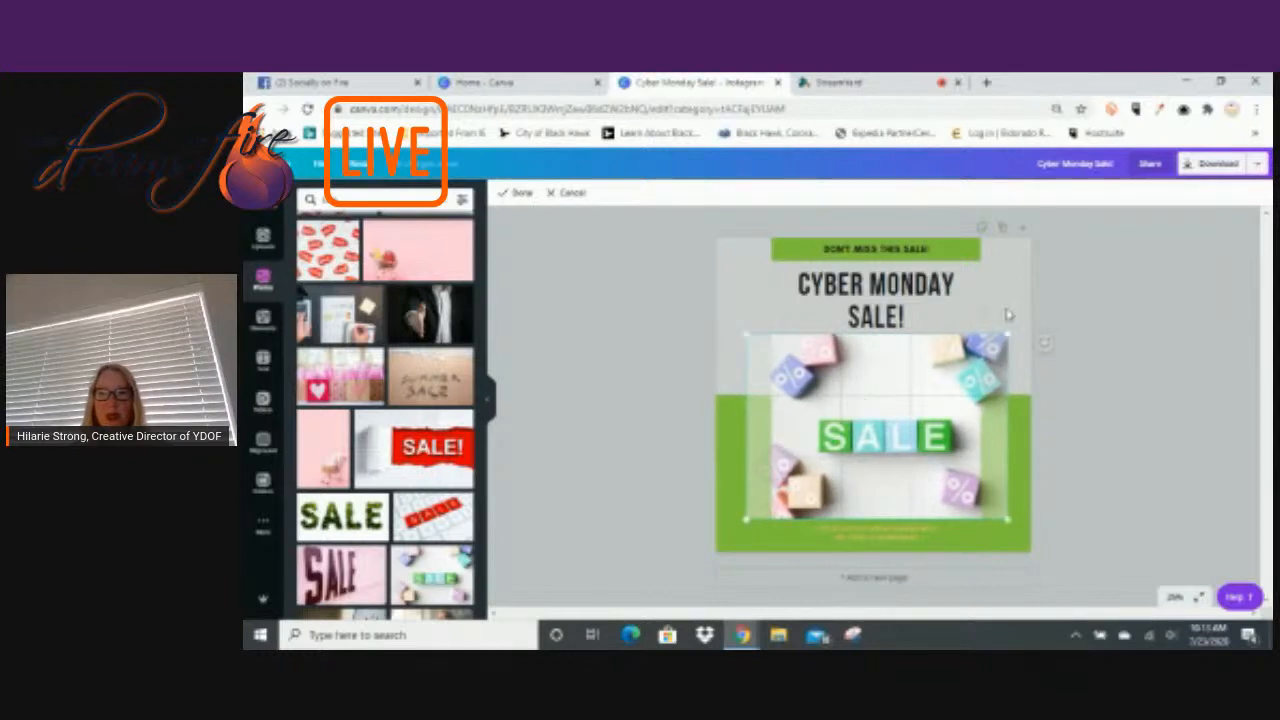
pyautogui.moveTo(1007, 337); pyautogui.dragTo(1074, 333)
pyautogui.moveTo(891, 371); pyautogui.dragTo(857, 366)
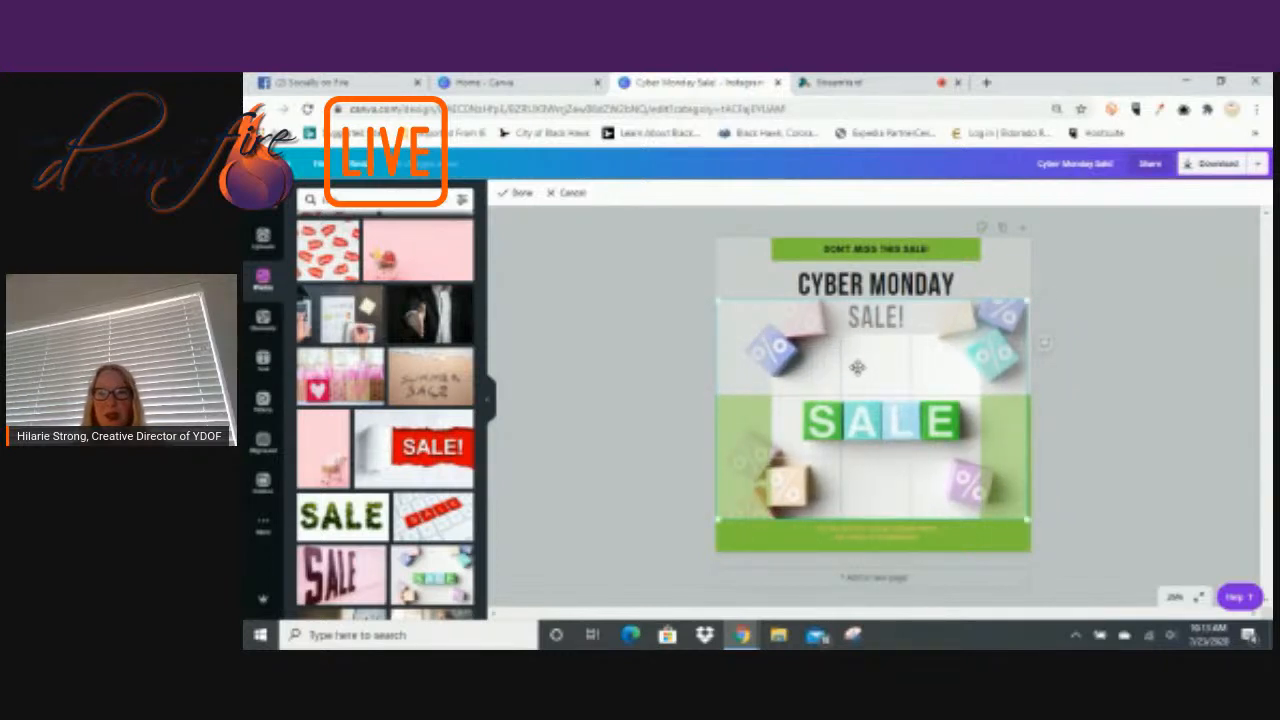
pyautogui.moveTo(760, 333); pyautogui.dragTo(804, 369)
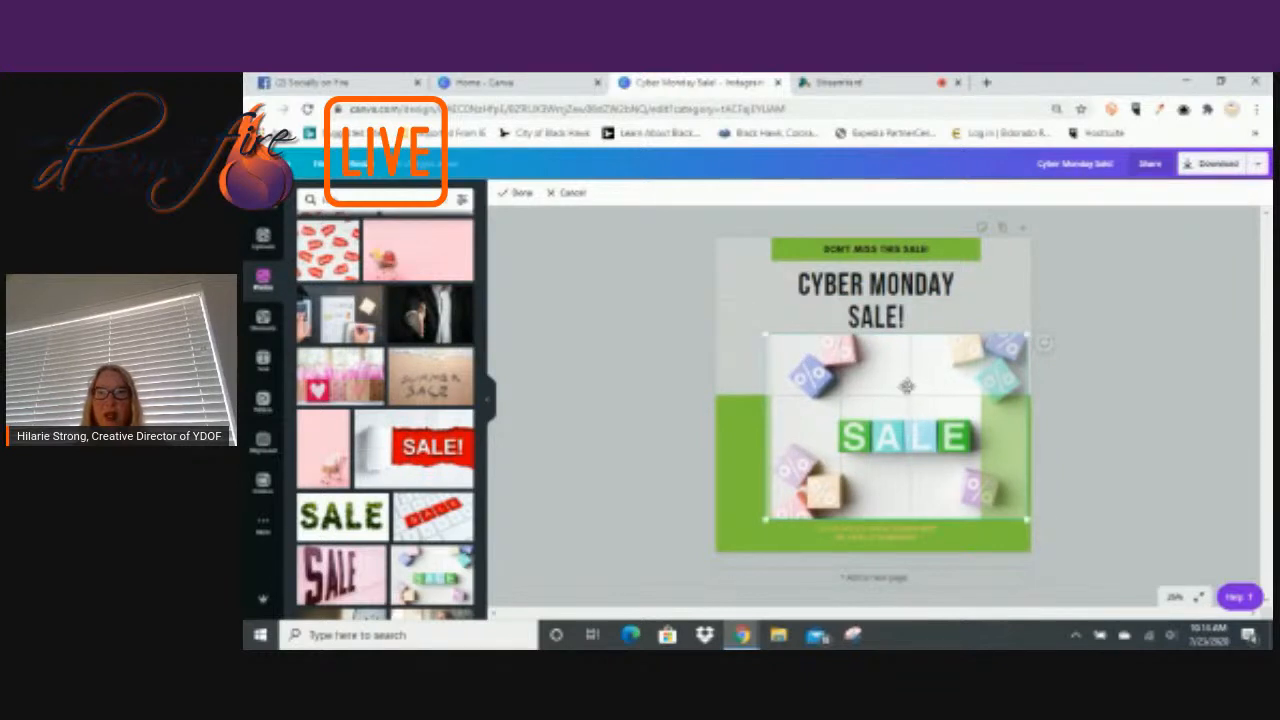
pyautogui.moveTo(908, 386); pyautogui.dragTo(900, 385)
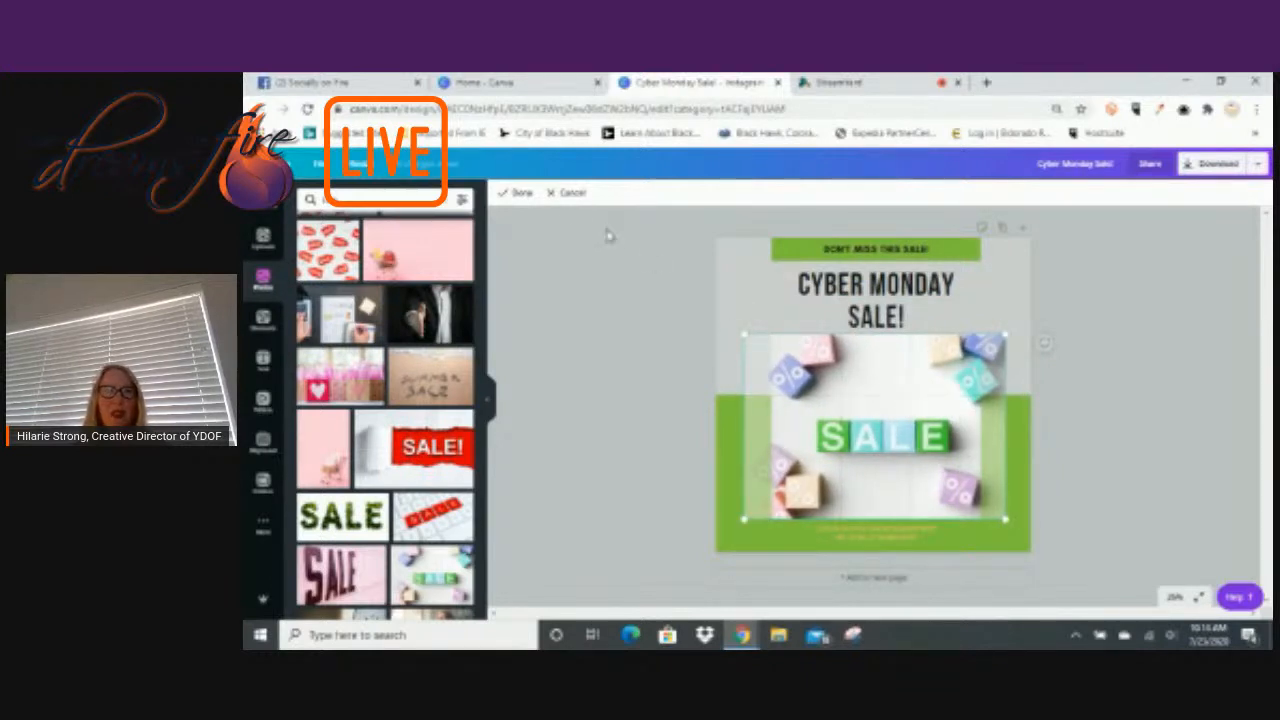
pyautogui.click(519, 194)
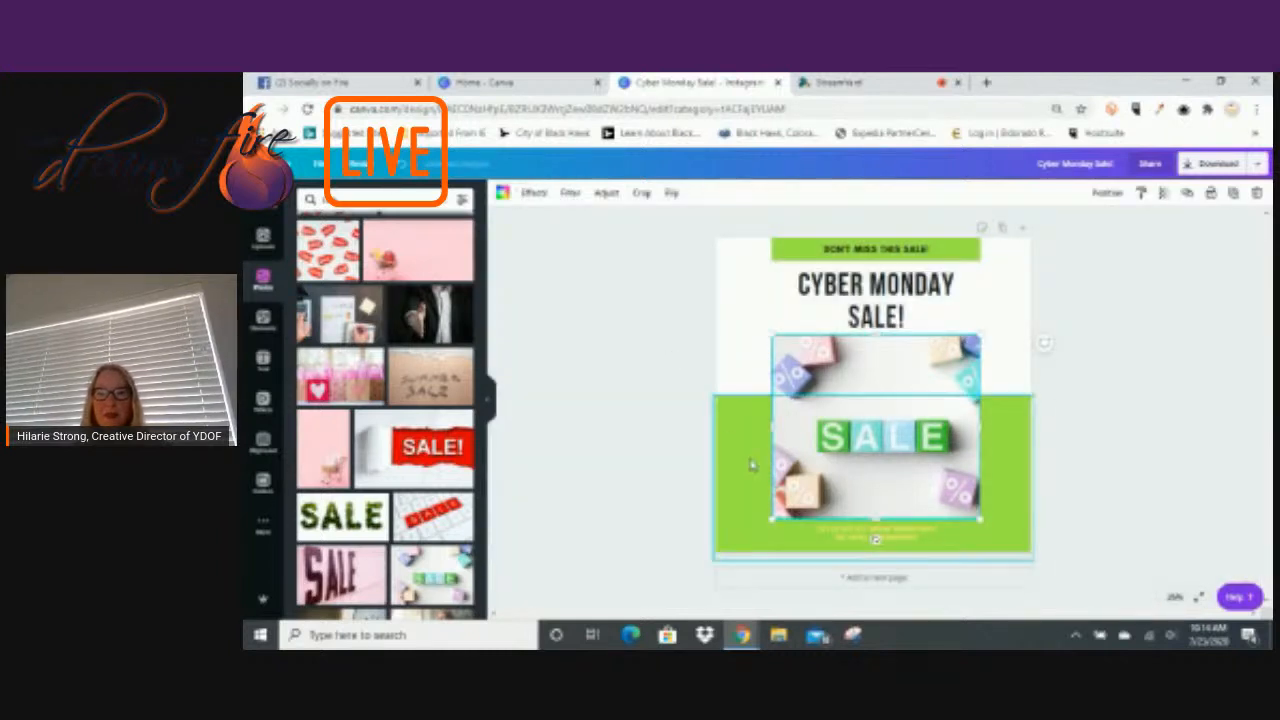
# Delete the small yellow text below the photo and shrink the framed photo so its upper edge meets the green rectangle's.
pyautogui.click(853, 537)
pyautogui.press('Delete')
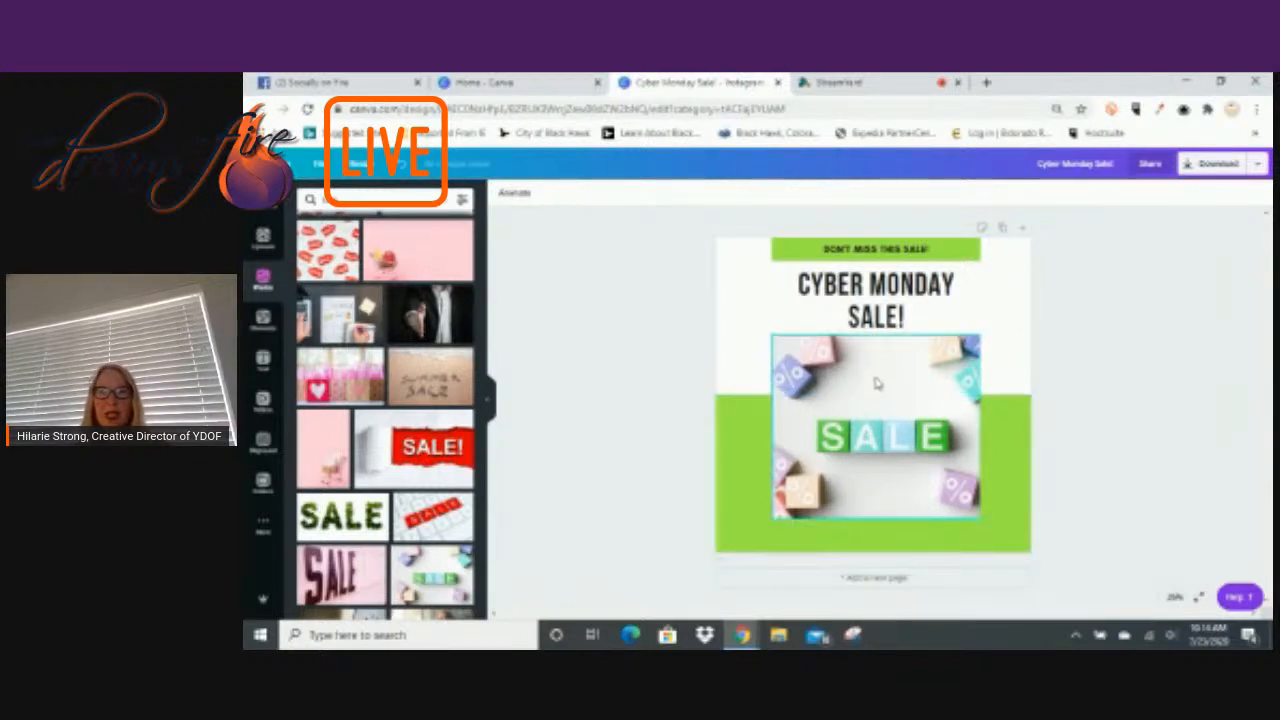
pyautogui.click(878, 342)
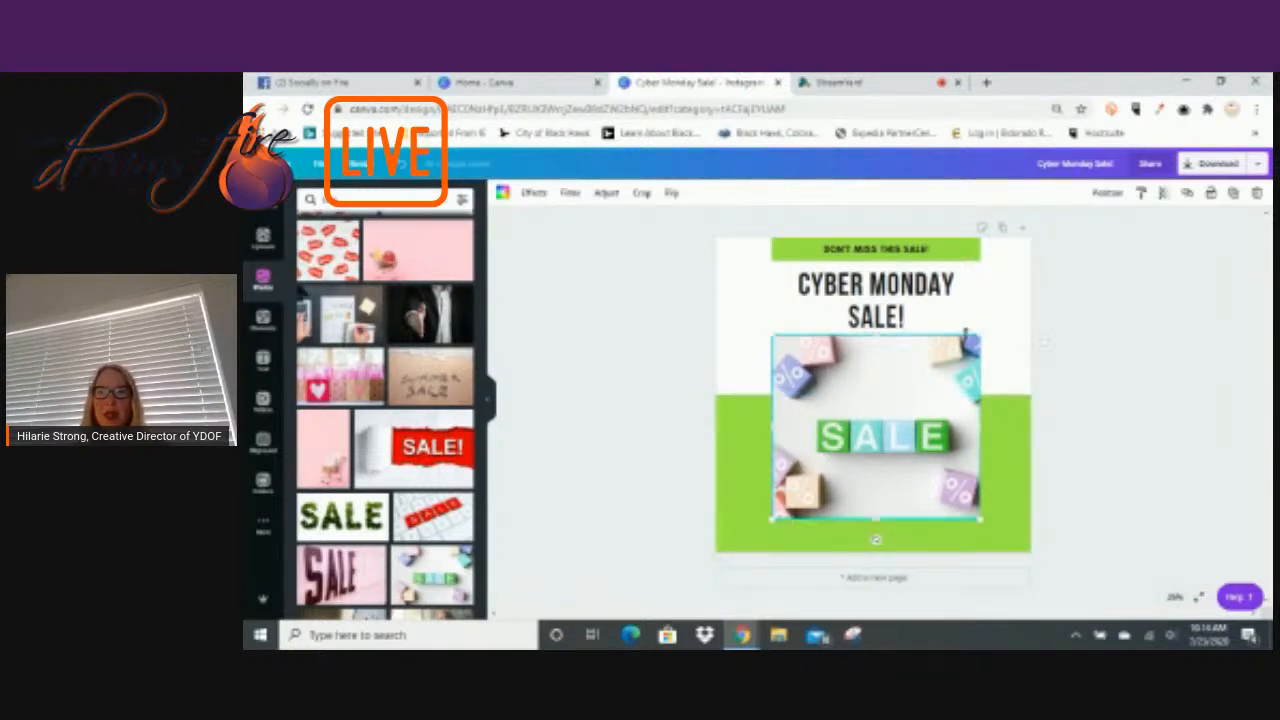
pyautogui.moveTo(928, 368); pyautogui.dragTo(902, 398)
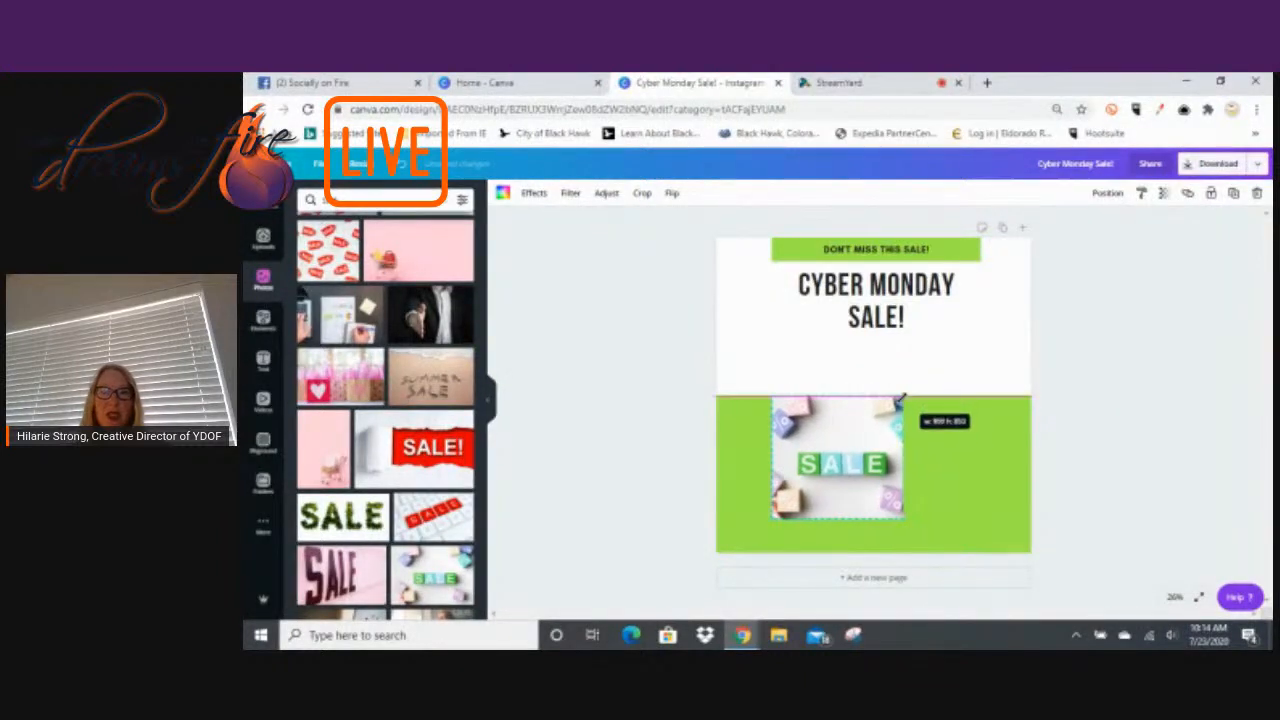
pyautogui.moveTo(843, 467); pyautogui.dragTo(845, 470)
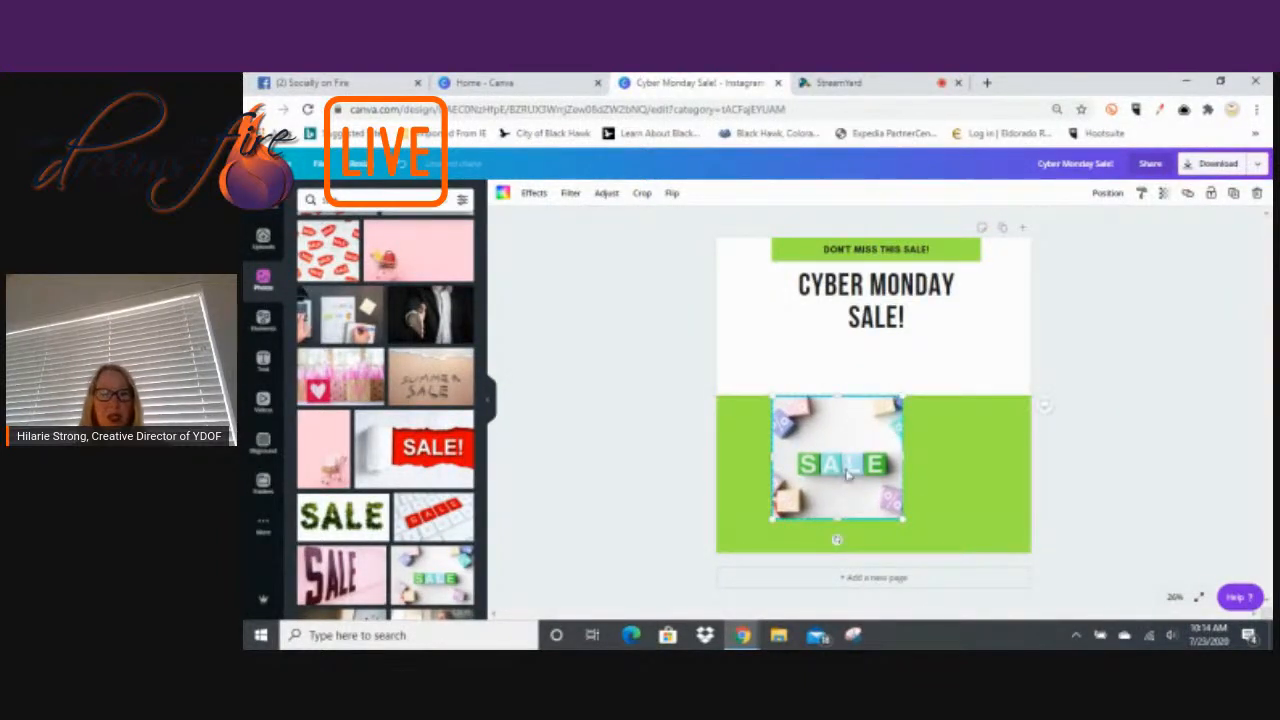
# Add a second, unframed copy of the "SALE" blocks photo and shrink it to a small thumbnail beside the headline.
pyautogui.click(421, 566)
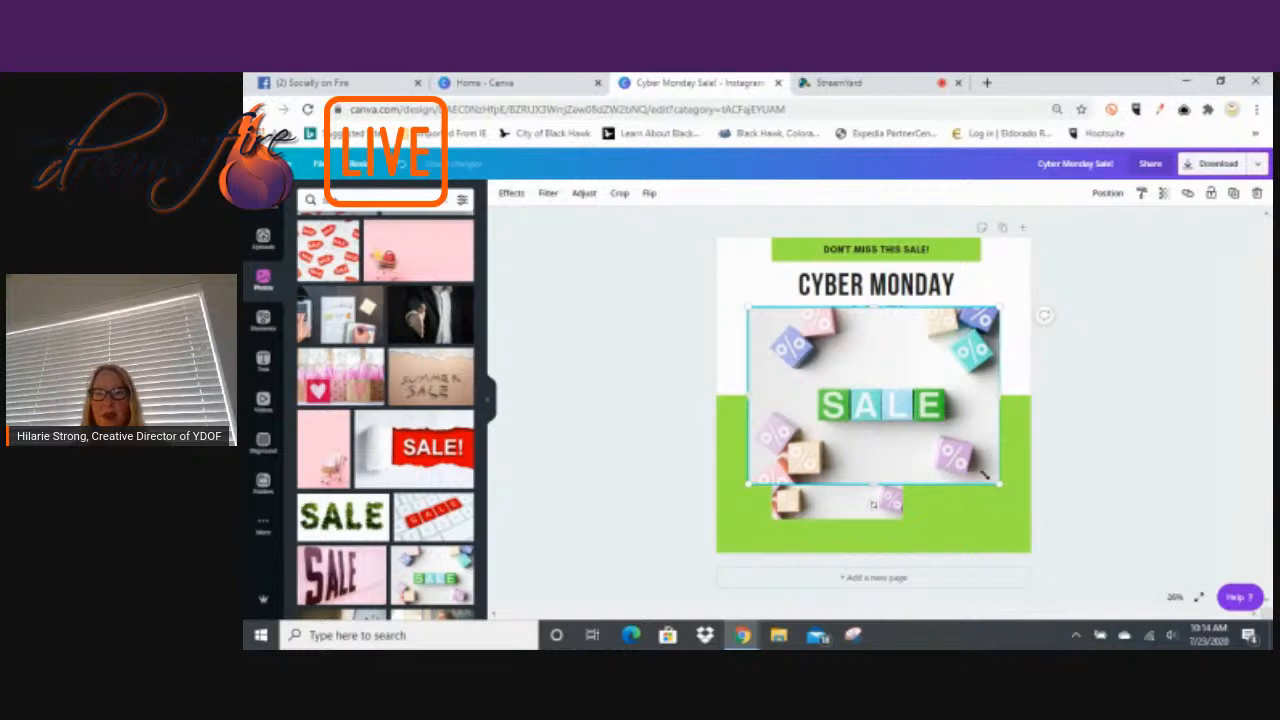
pyautogui.moveTo(1000, 484); pyautogui.dragTo(810, 332)
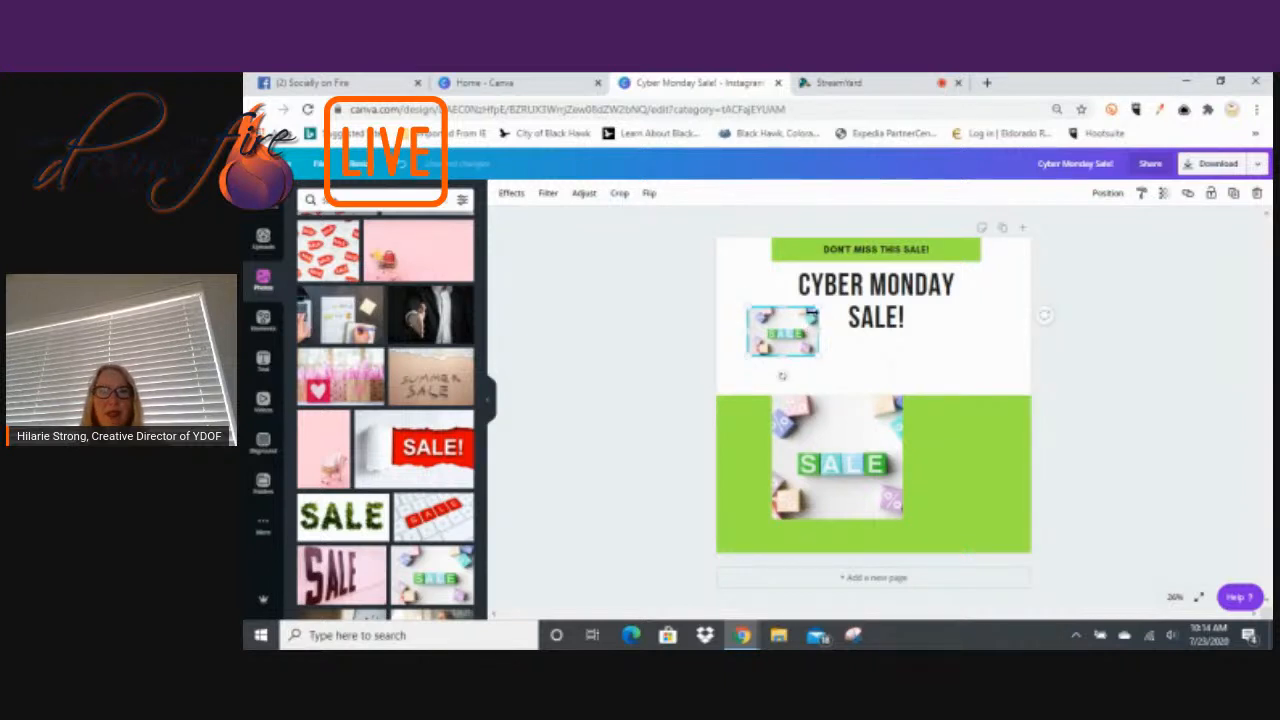
# Delete the small unframed "SALE" photo copy, then enlarge the framed photo slightly and place it centrally below the headline.
pyautogui.moveTo(818, 307); pyautogui.dragTo(840, 386)
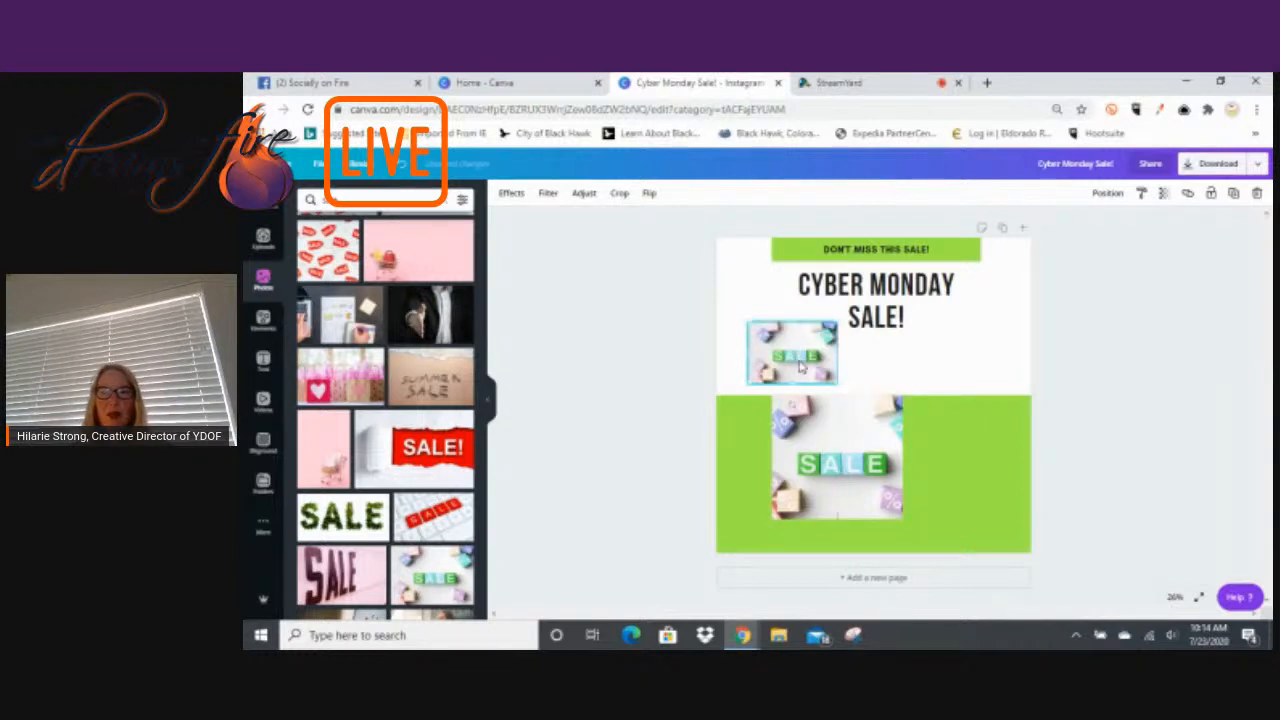
pyautogui.press('Delete')
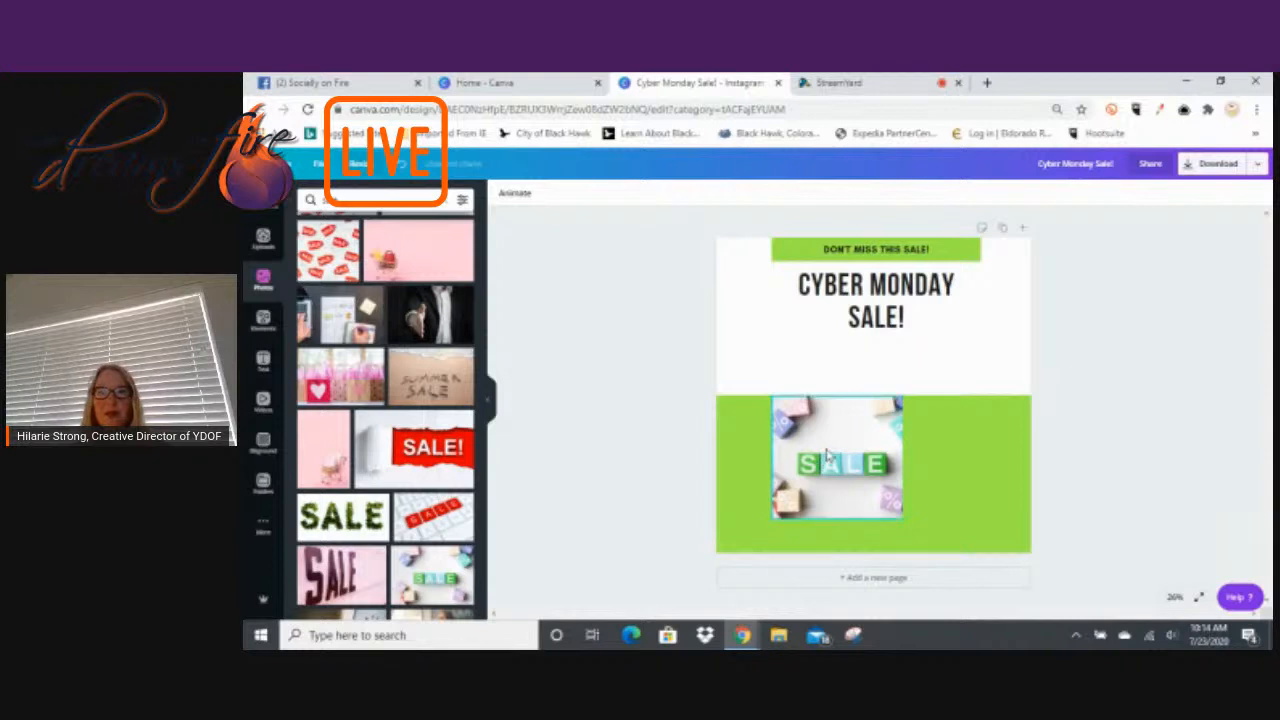
pyautogui.moveTo(834, 443); pyautogui.dragTo(874, 386)
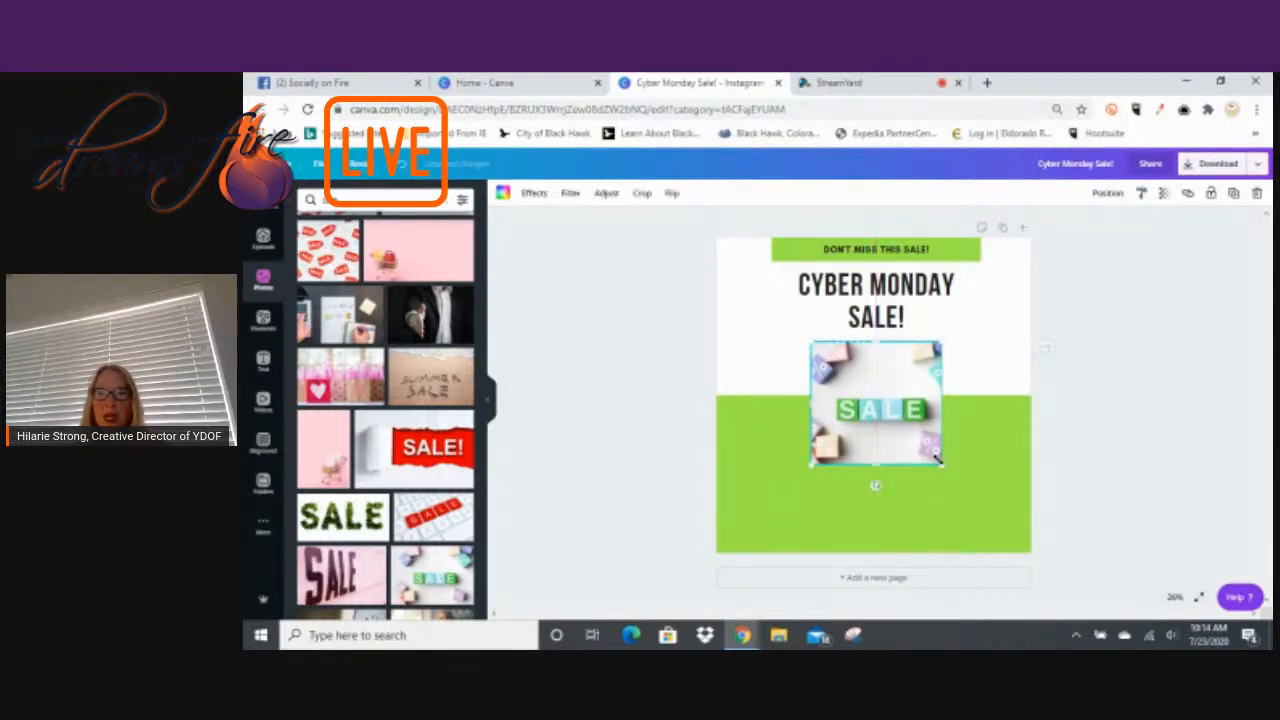
pyautogui.moveTo(941, 464)
pyautogui.mouseDown()
pyautogui.moveTo(980, 511)
pyautogui.moveTo(941, 473)
pyautogui.mouseUp()
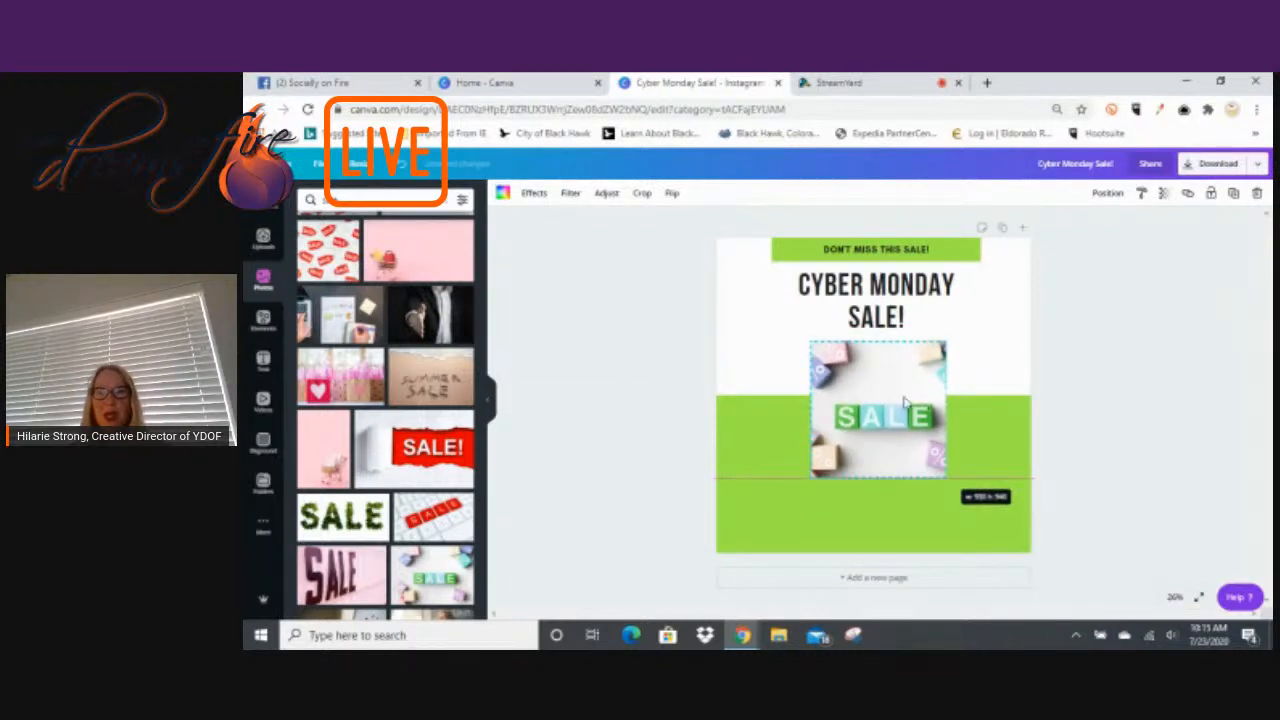
pyautogui.moveTo(903, 402); pyautogui.dragTo(892, 400)
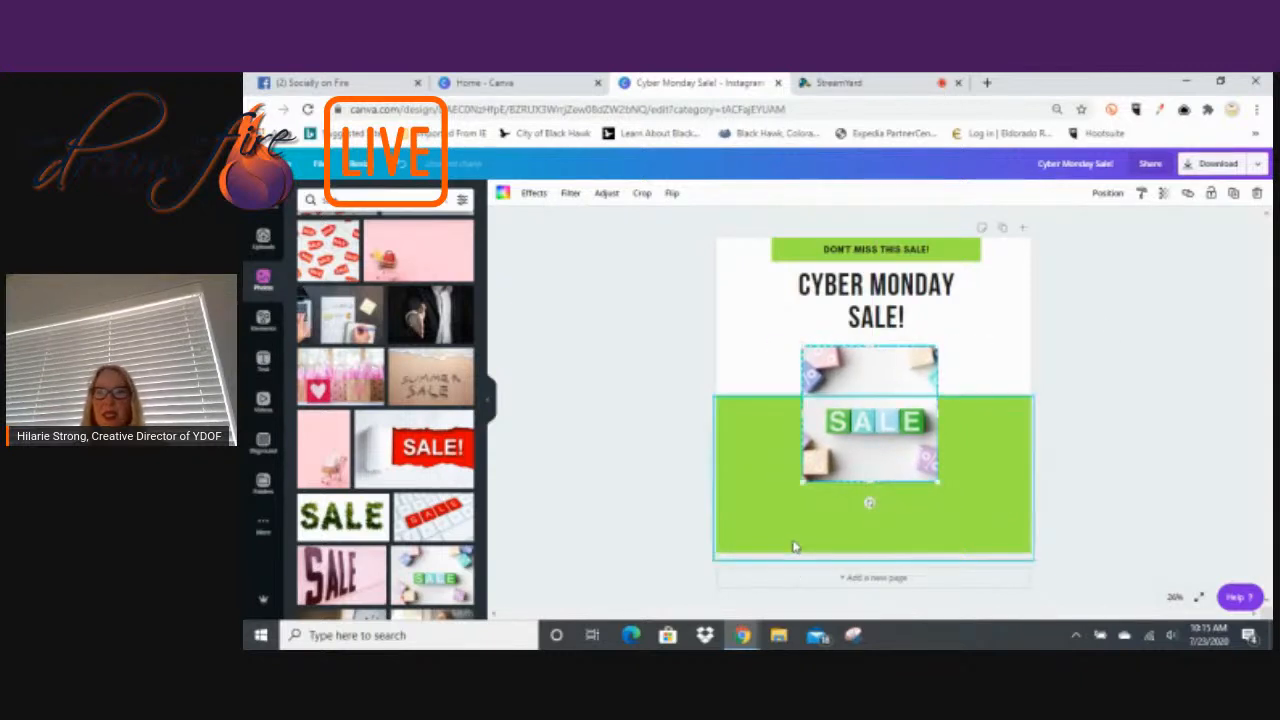
# Lock the framed "SALE" photo, try to move it, and unlock it.
pyautogui.click(1210, 194)
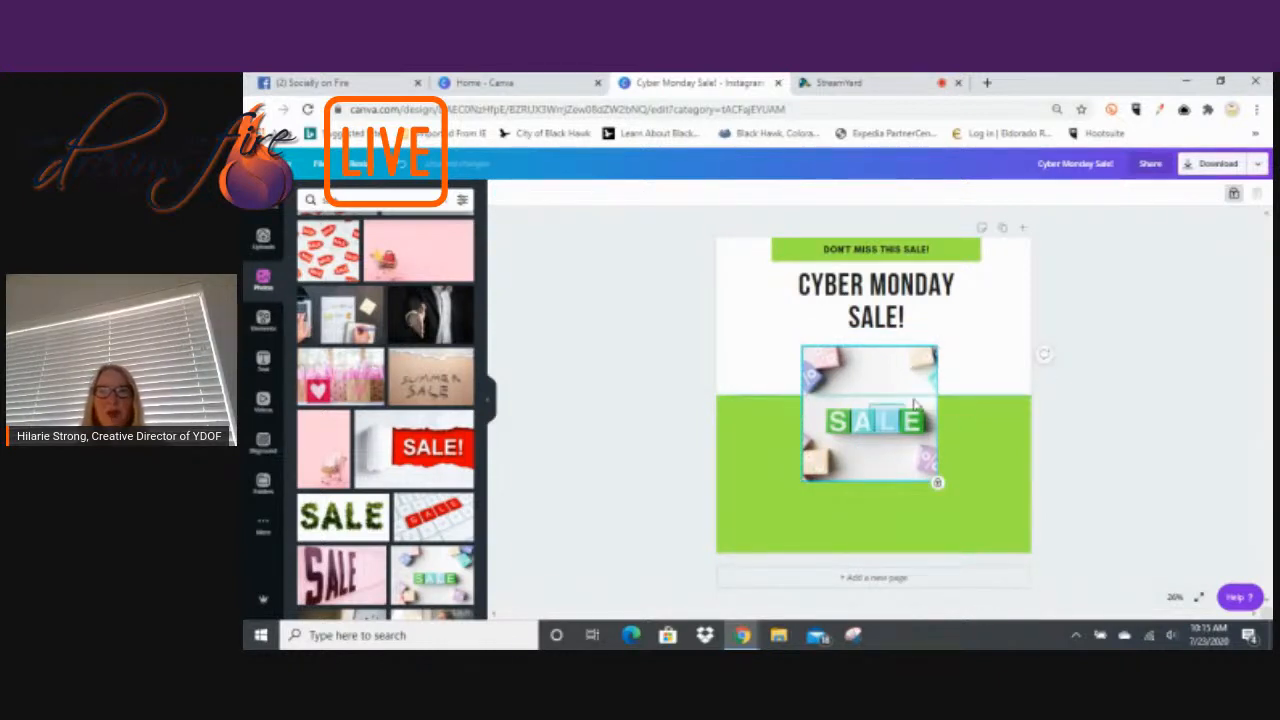
pyautogui.click(927, 355)
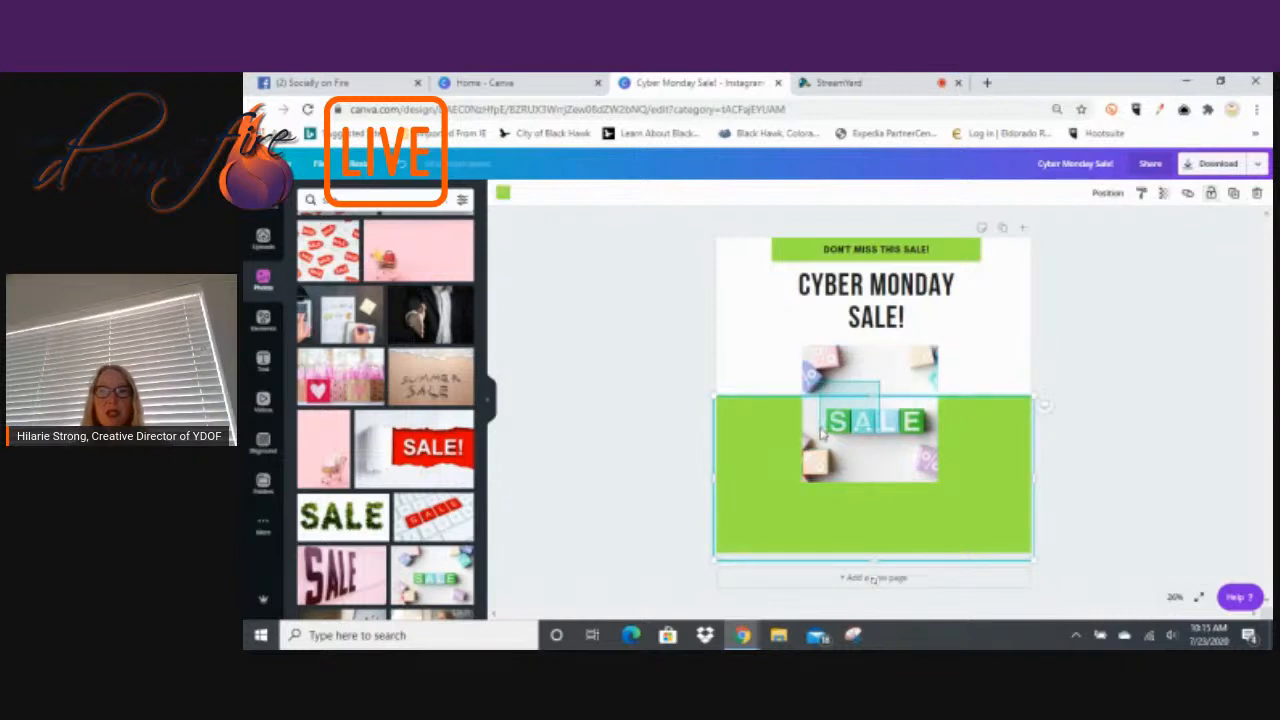
pyautogui.click(900, 382)
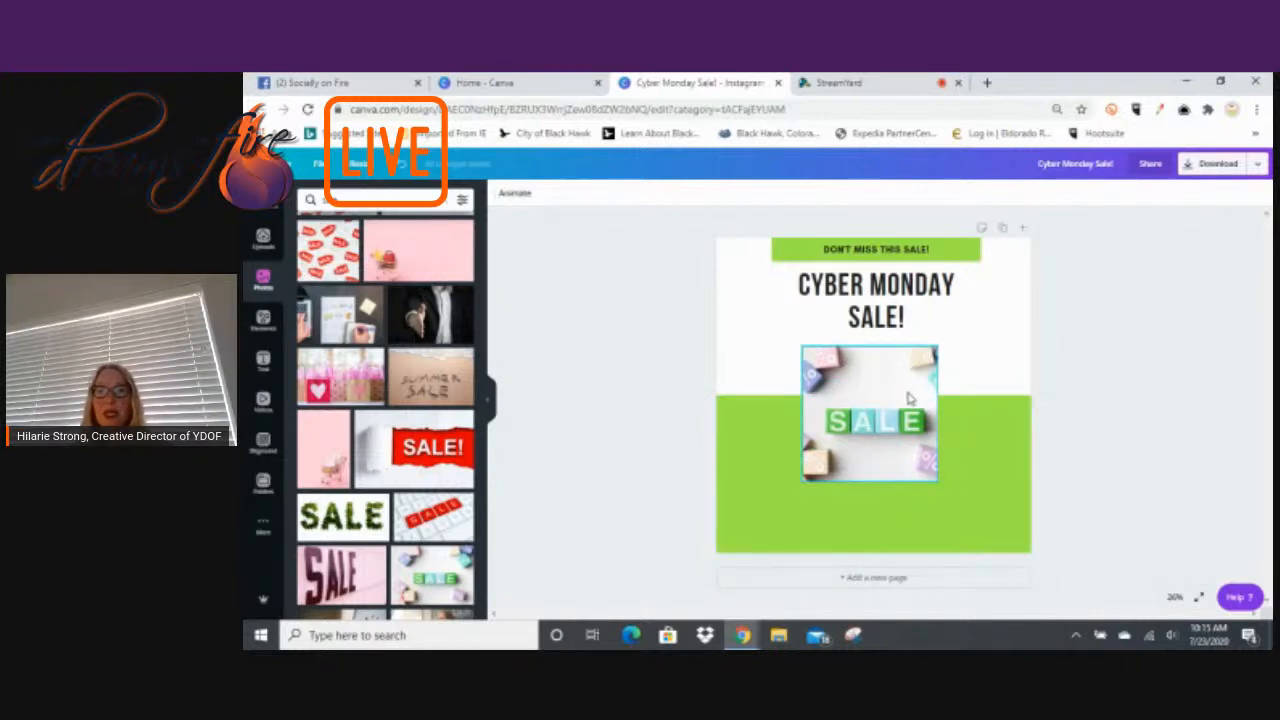
pyautogui.click(908, 398)
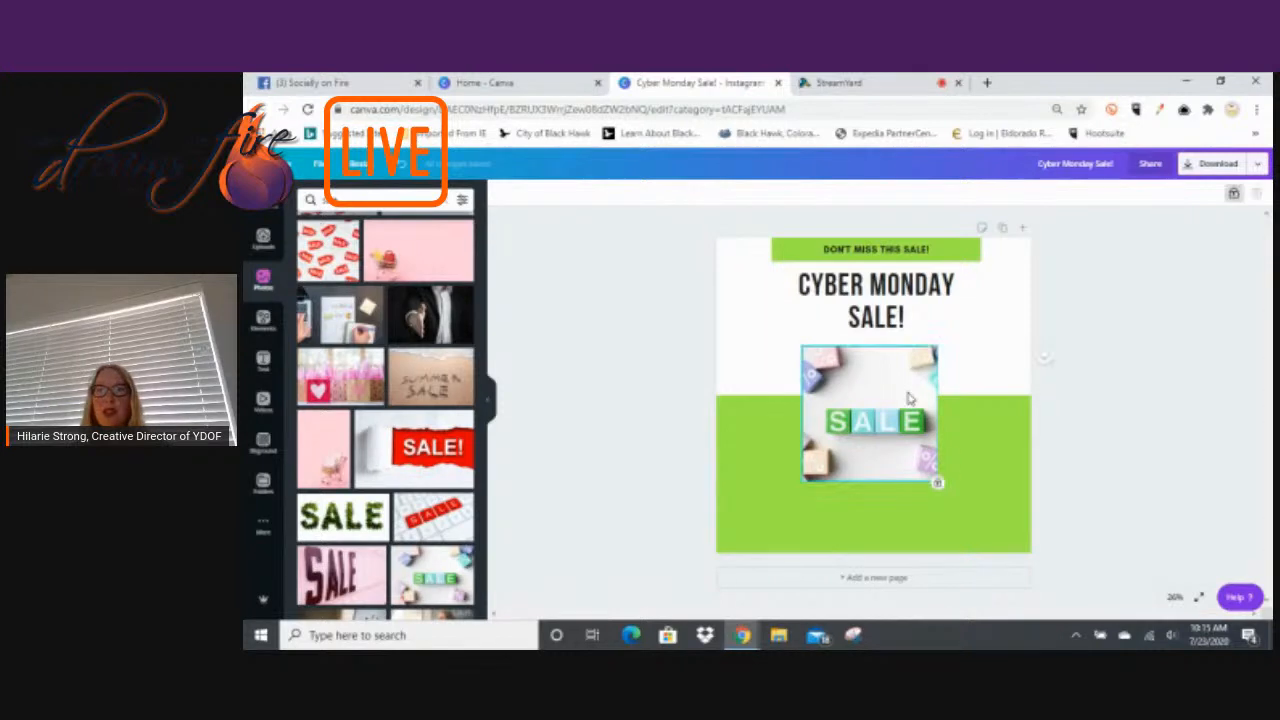
pyautogui.click(1234, 196)
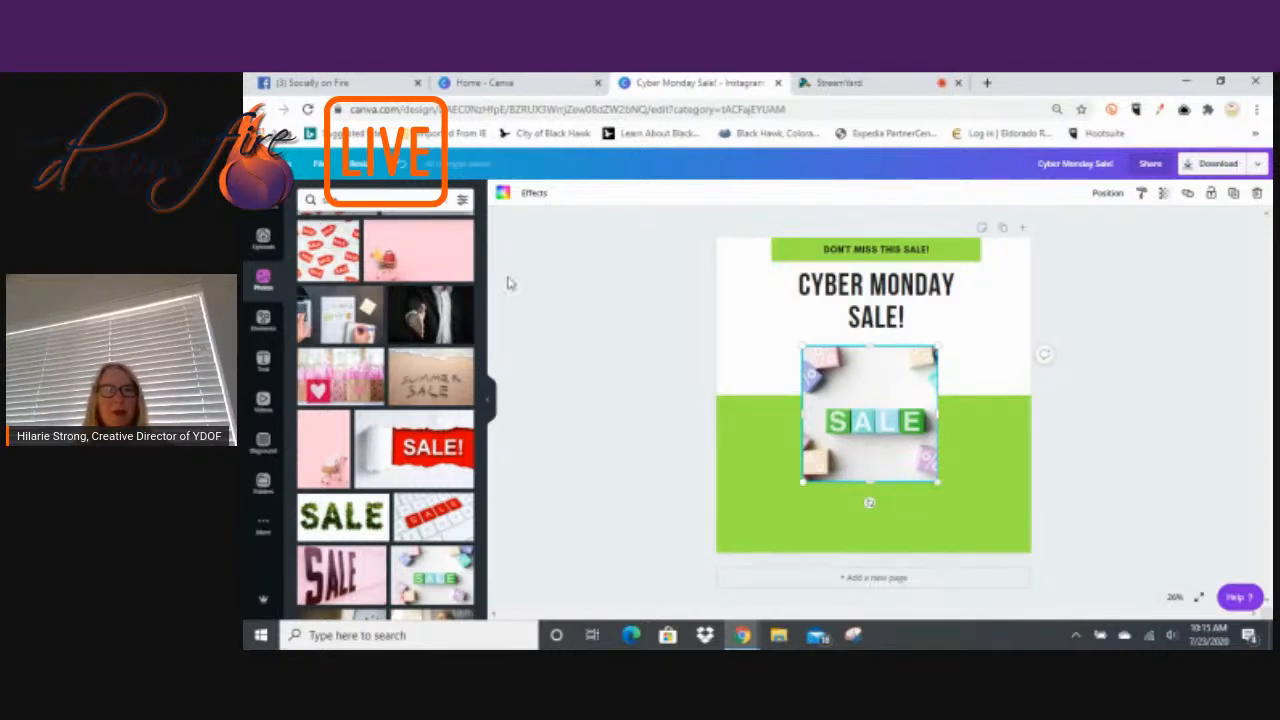
# Clear the photo search and recolour the "CYBER MONDAY SALE!" headline with the brand palette's dark purple.
pyautogui.click(443, 202)
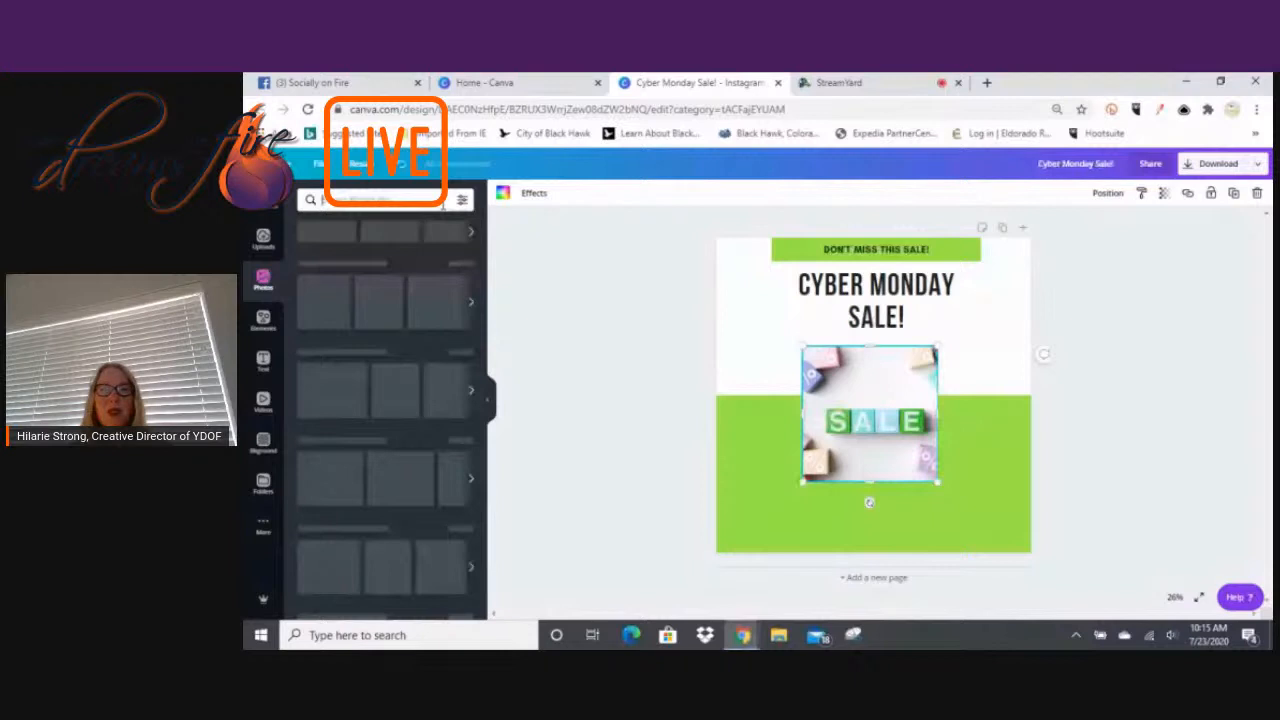
pyautogui.click(893, 307)
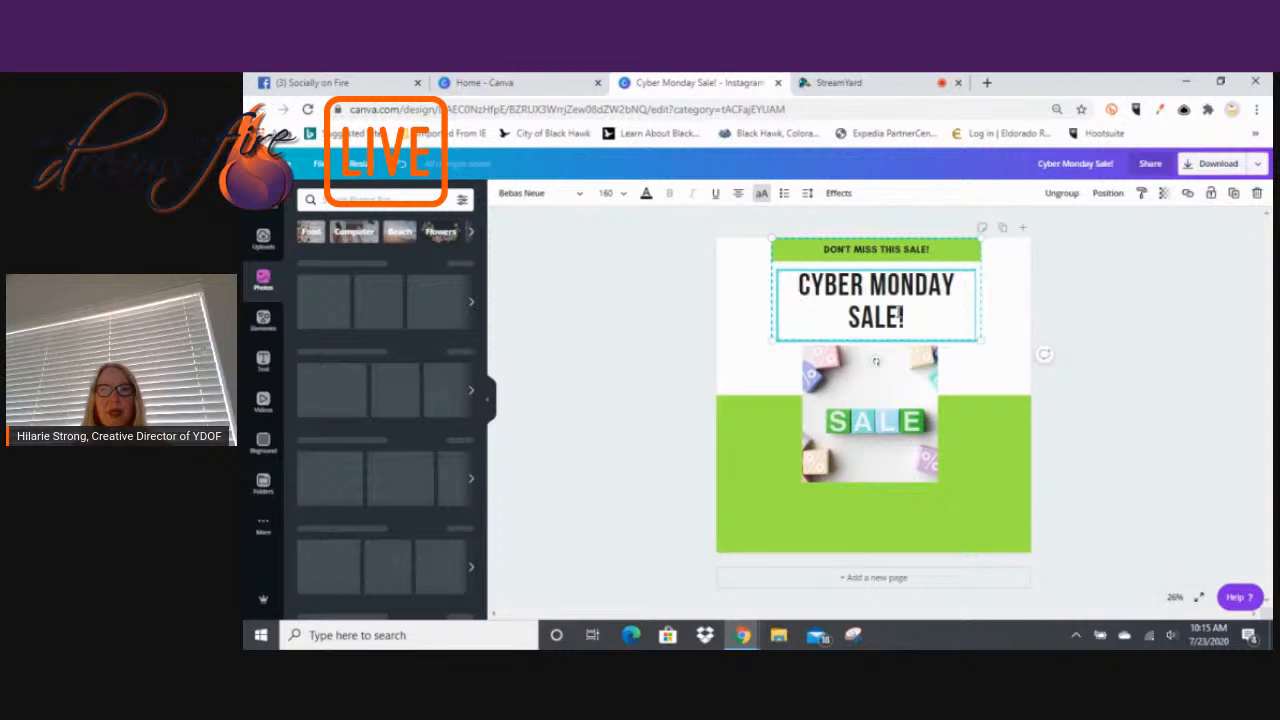
pyautogui.moveTo(798, 285); pyautogui.dragTo(906, 320)
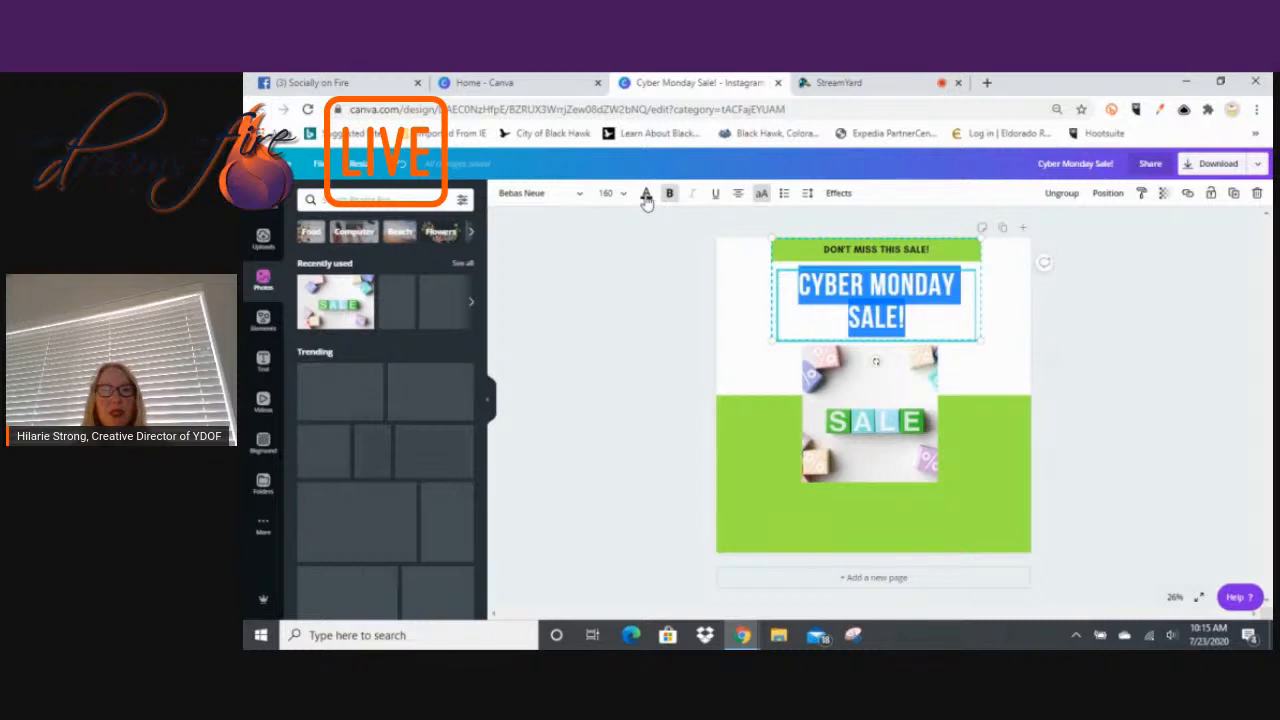
pyautogui.click(646, 196)
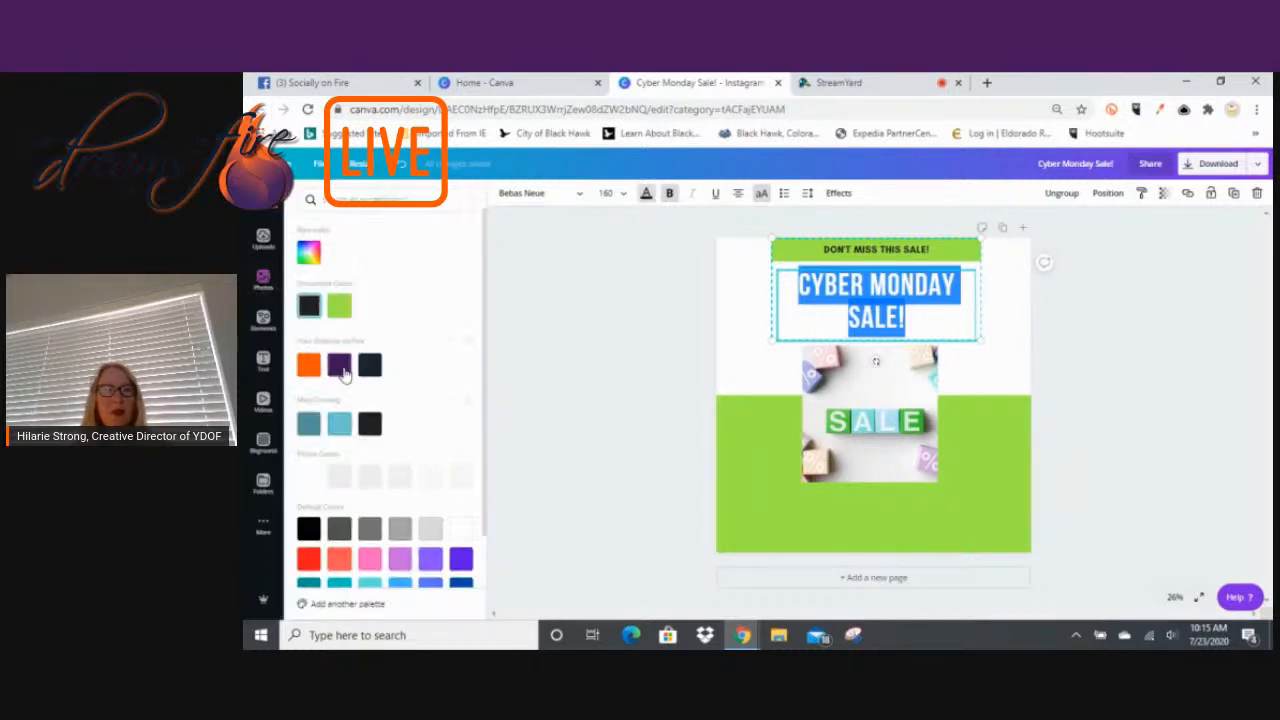
pyautogui.click(340, 367)
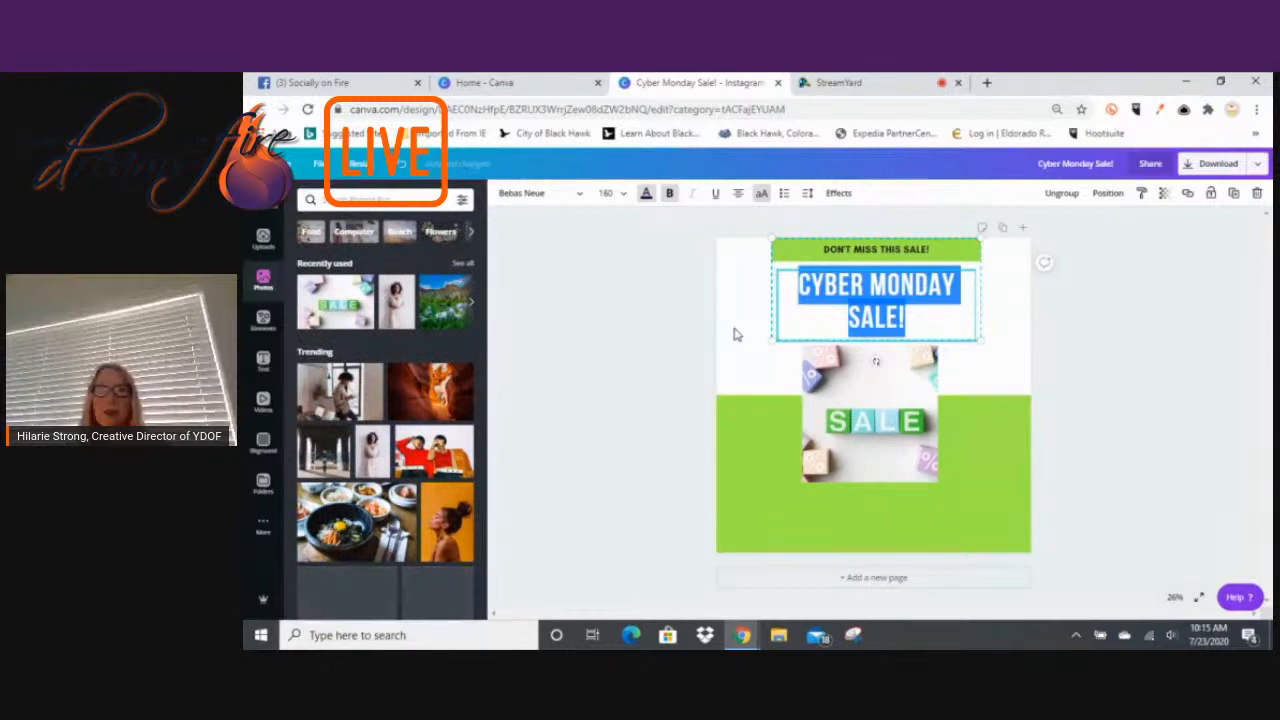
pyautogui.click(1163, 323)
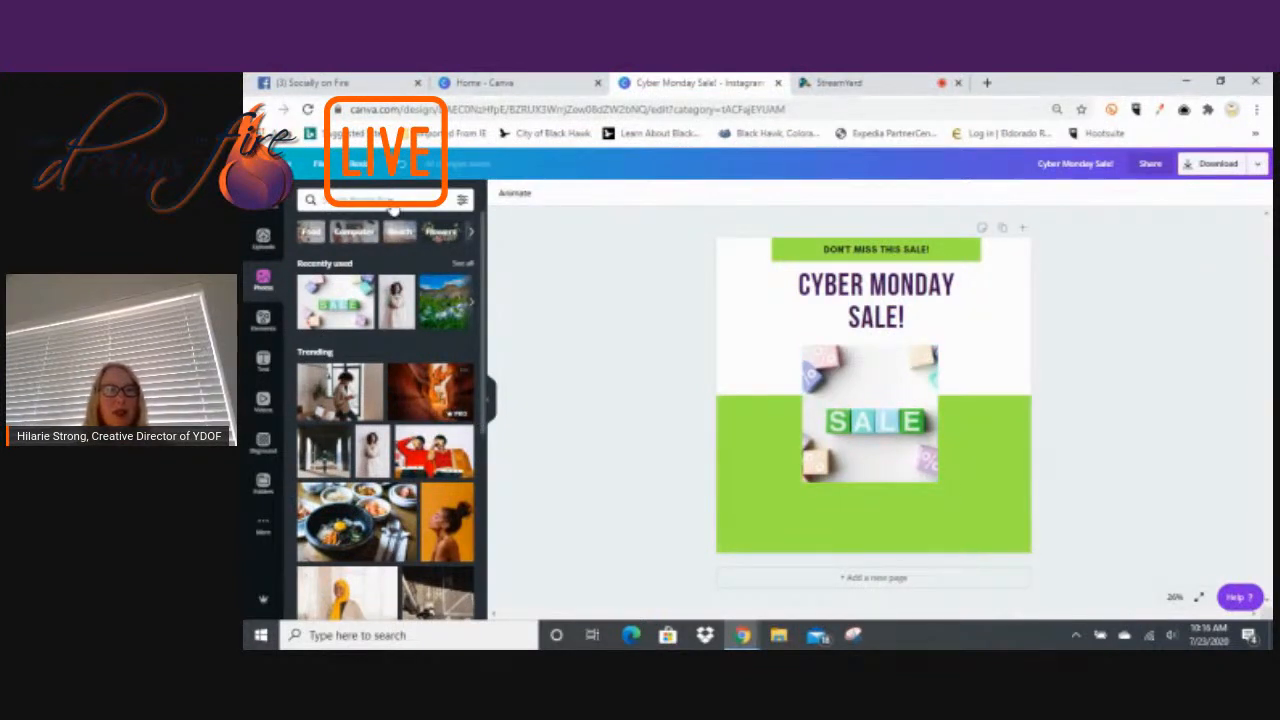
# Search the stock photos for "sale" and fill the frame with the picture of four colourful hanging "SALE" tags.
pyautogui.click(391, 198)
pyautogui.write('sal')
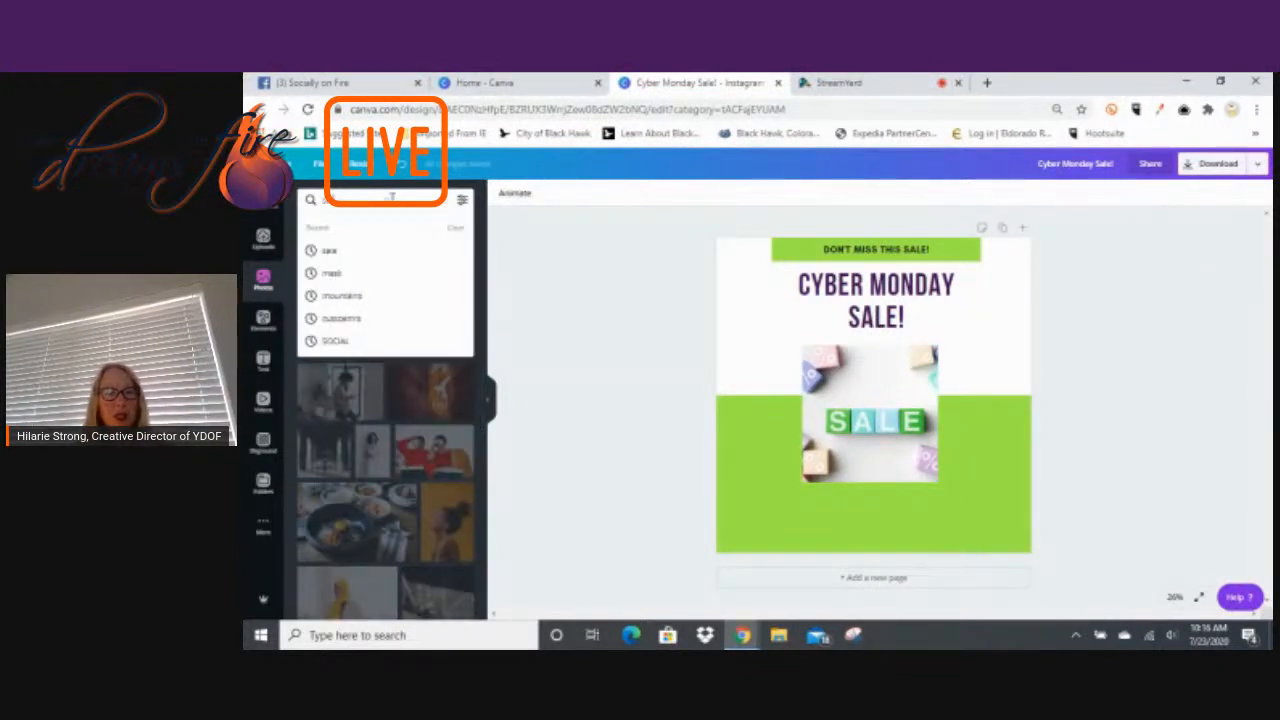
pyautogui.press('Return')
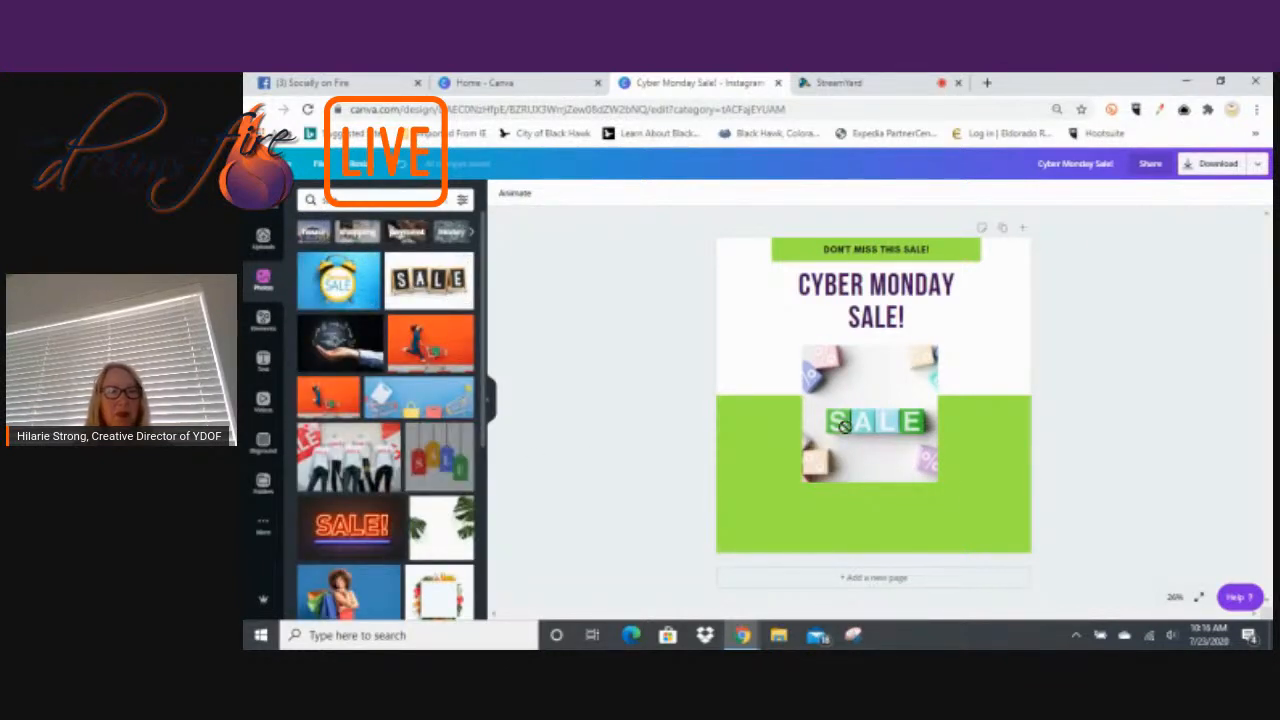
pyautogui.moveTo(845, 425); pyautogui.dragTo(847, 427)
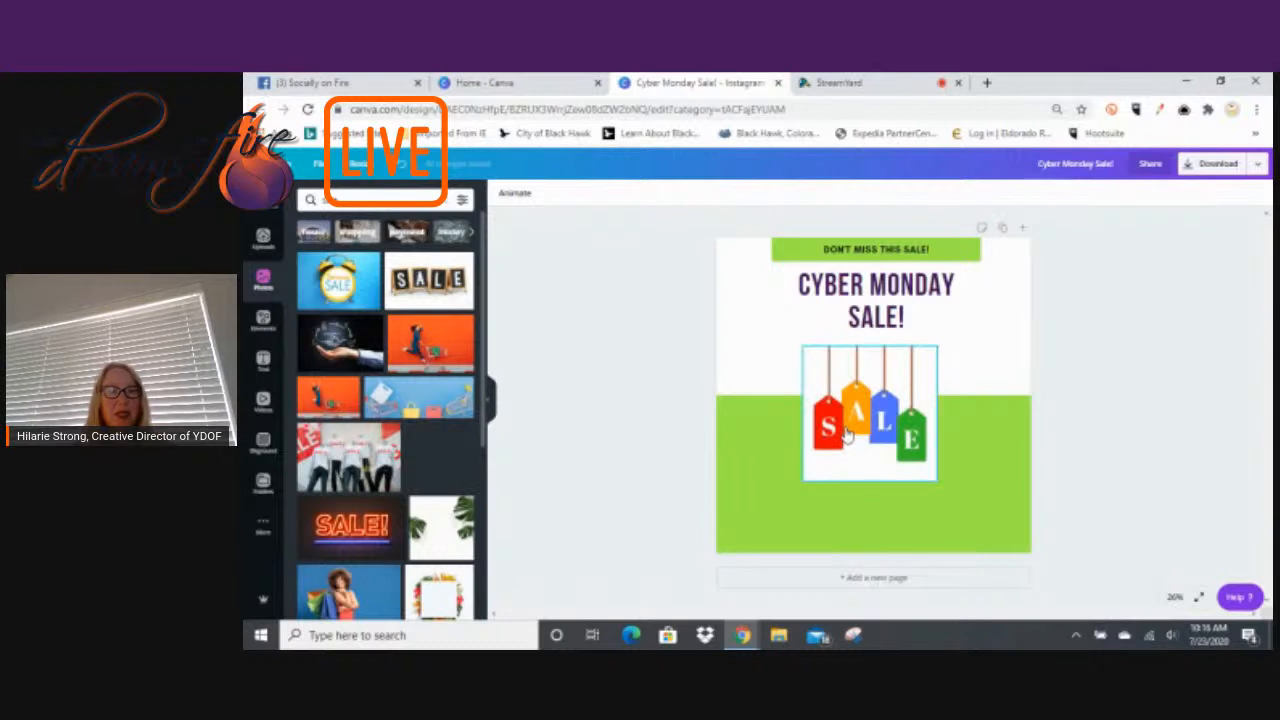
# Enlarge the framed "SALE" tags photo and position it directly beneath the headline so the tags hang from the text.
pyautogui.click(934, 482)
pyautogui.moveTo(970, 517)
pyautogui.mouseDown()
pyautogui.moveTo(985, 510)
pyautogui.moveTo(980, 528)
pyautogui.mouseUp()
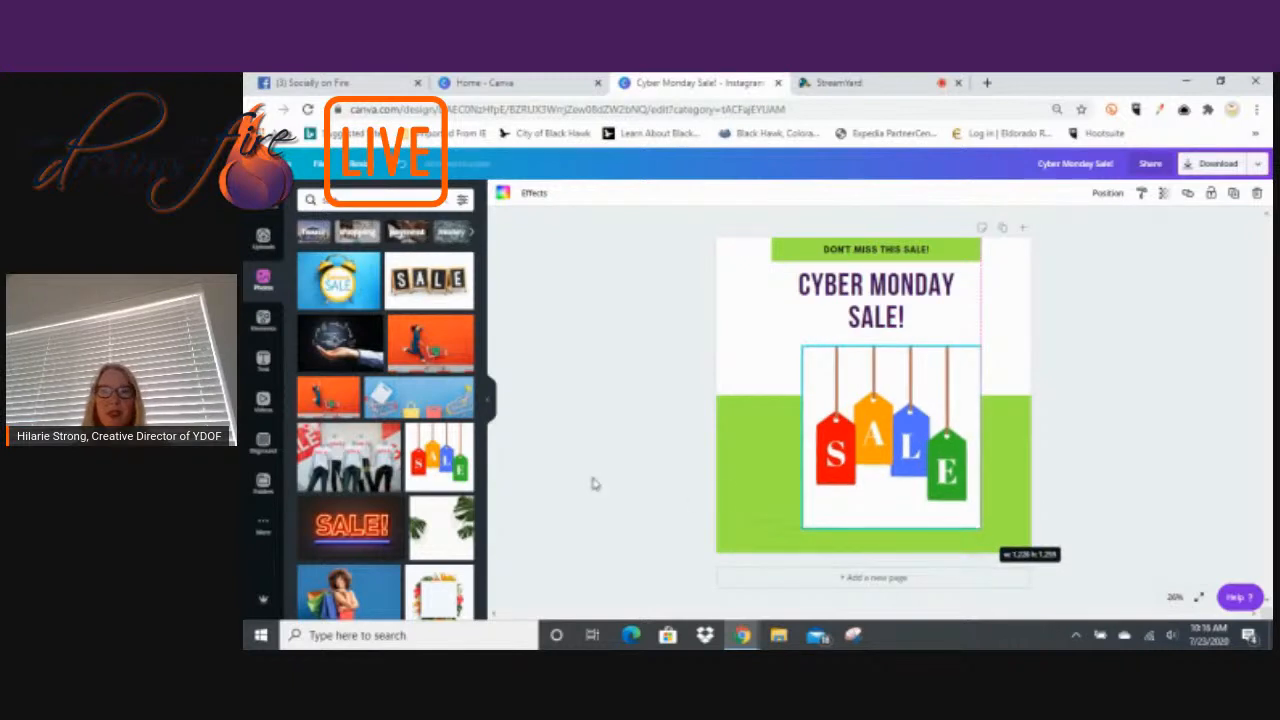
pyautogui.moveTo(874, 427)
pyautogui.mouseDown()
pyautogui.moveTo(848, 418)
pyautogui.moveTo(861, 420)
pyautogui.mouseUp()
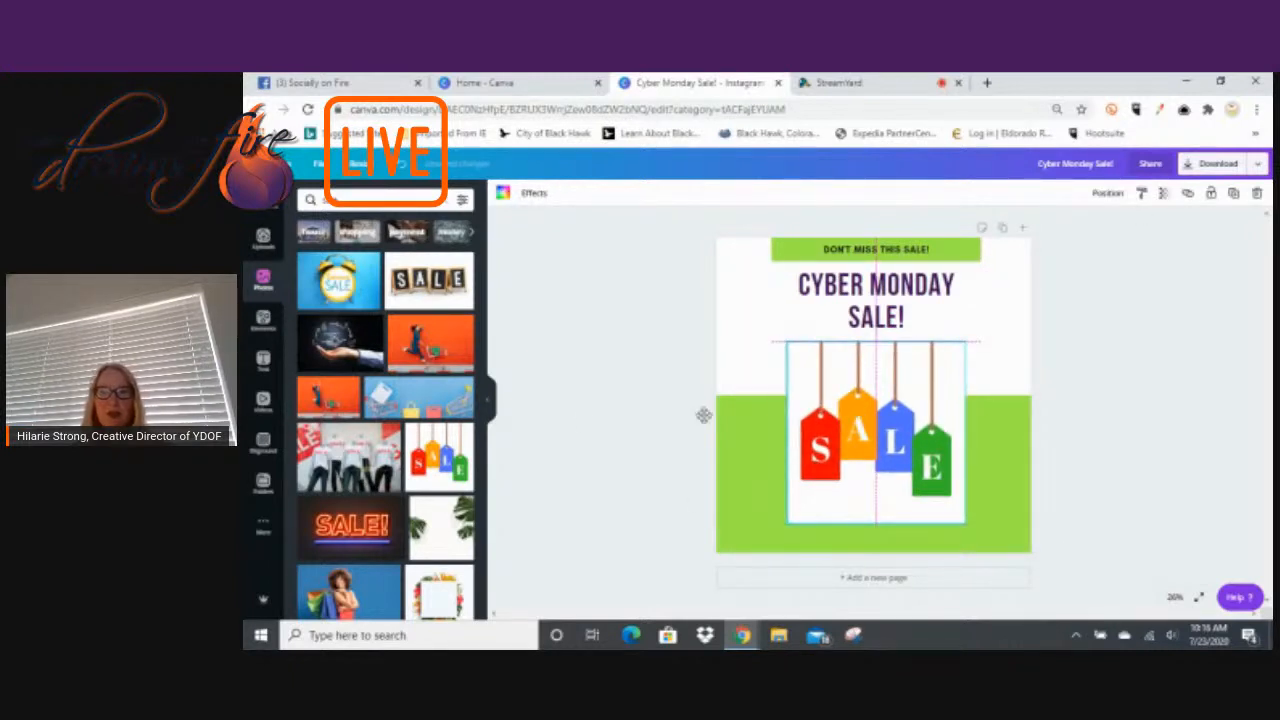
pyautogui.click(594, 423)
pyautogui.click(832, 458)
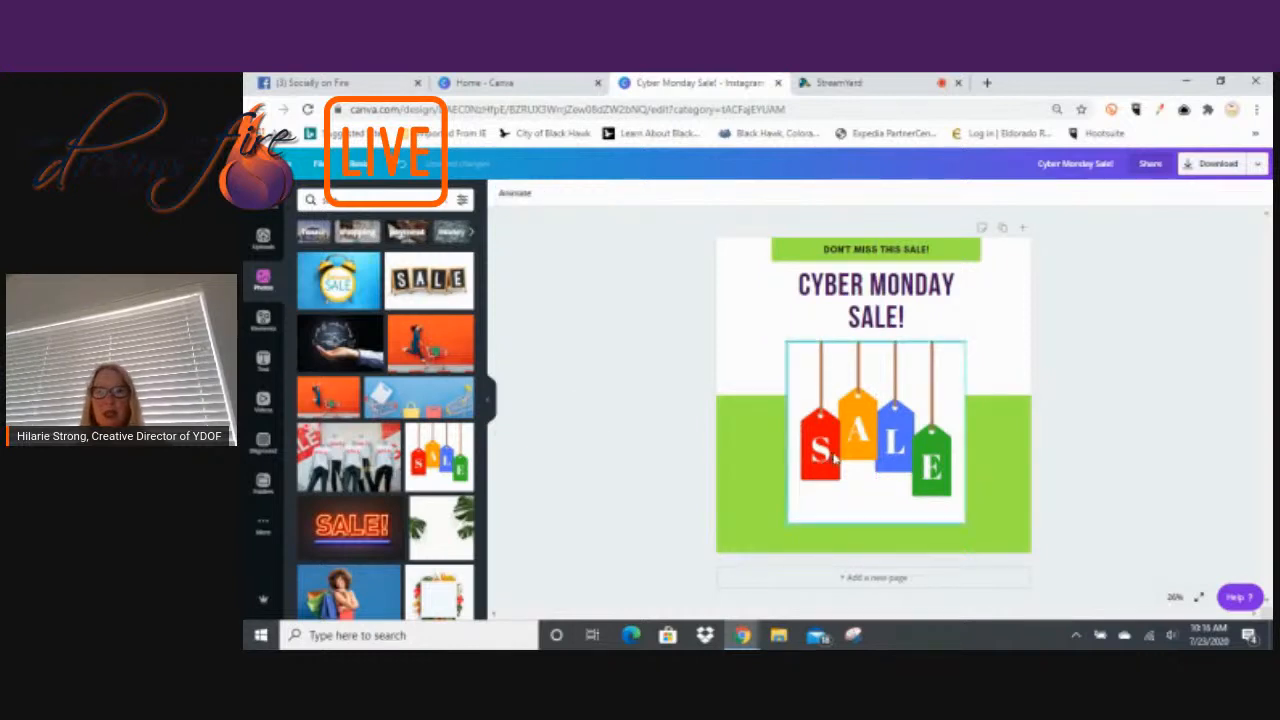
pyautogui.moveTo(824, 452); pyautogui.dragTo(818, 447)
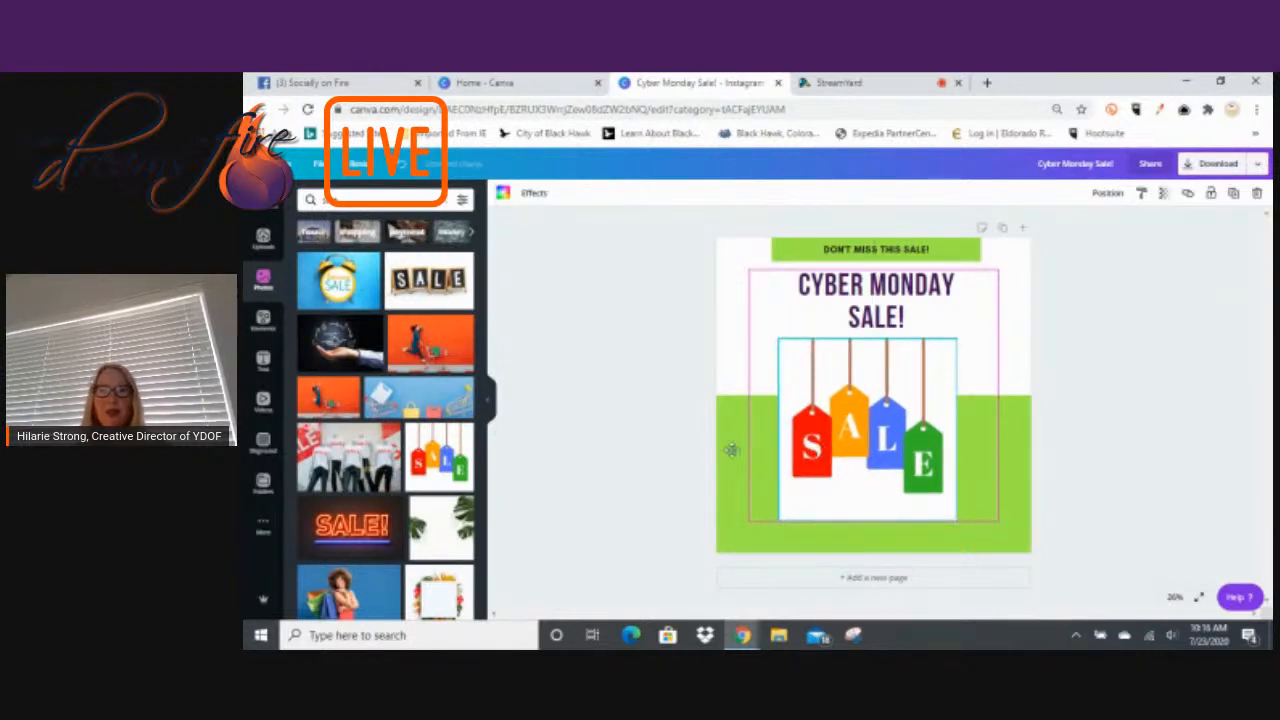
pyautogui.click(667, 445)
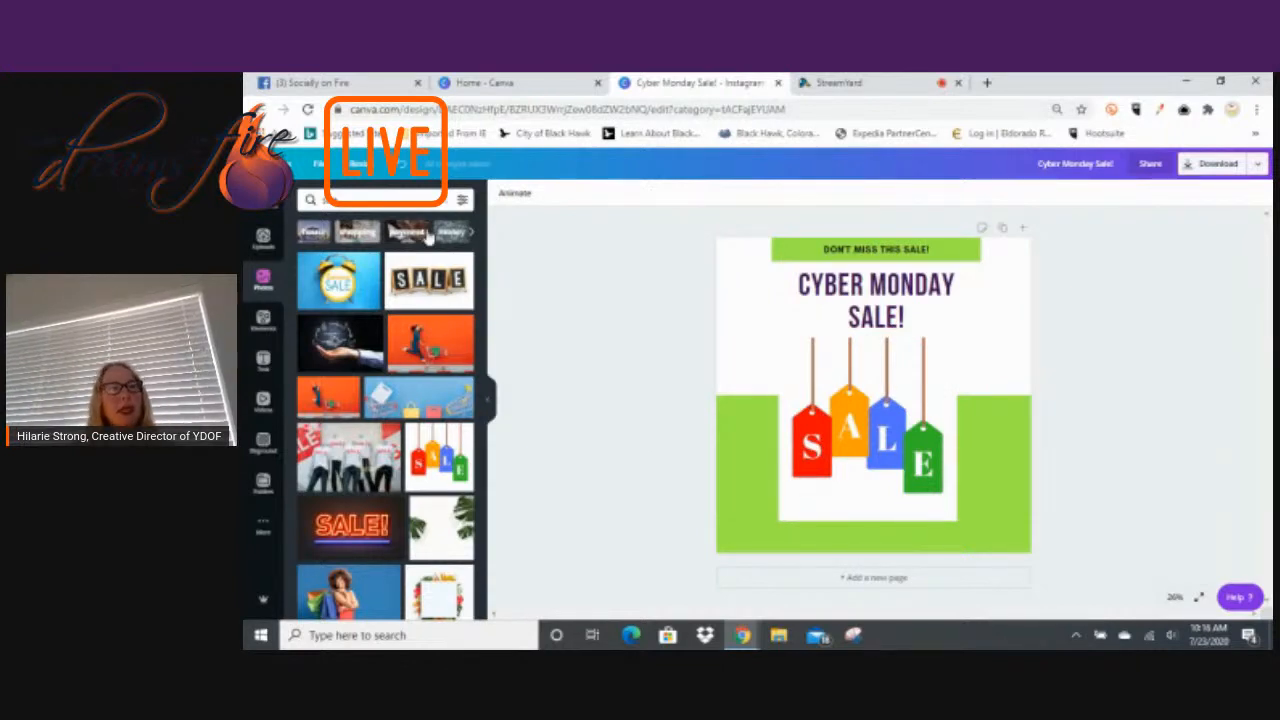
pyautogui.click(407, 197)
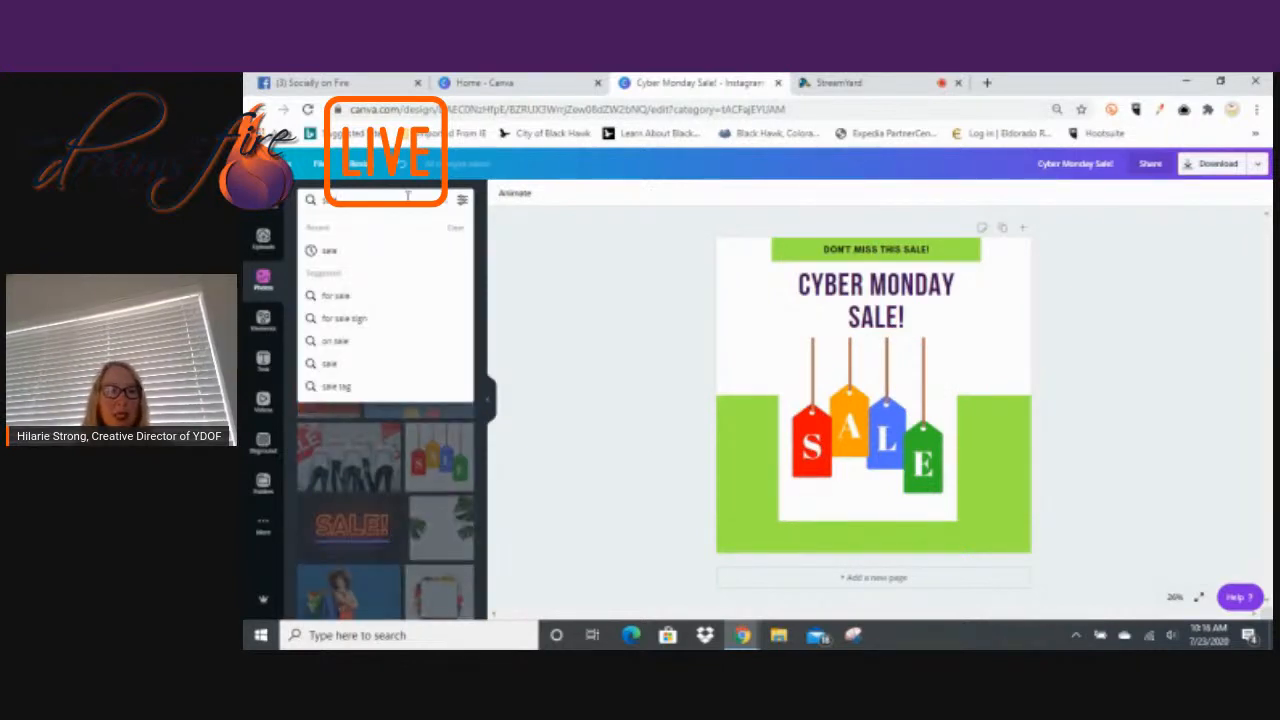
pyautogui.click(565, 282)
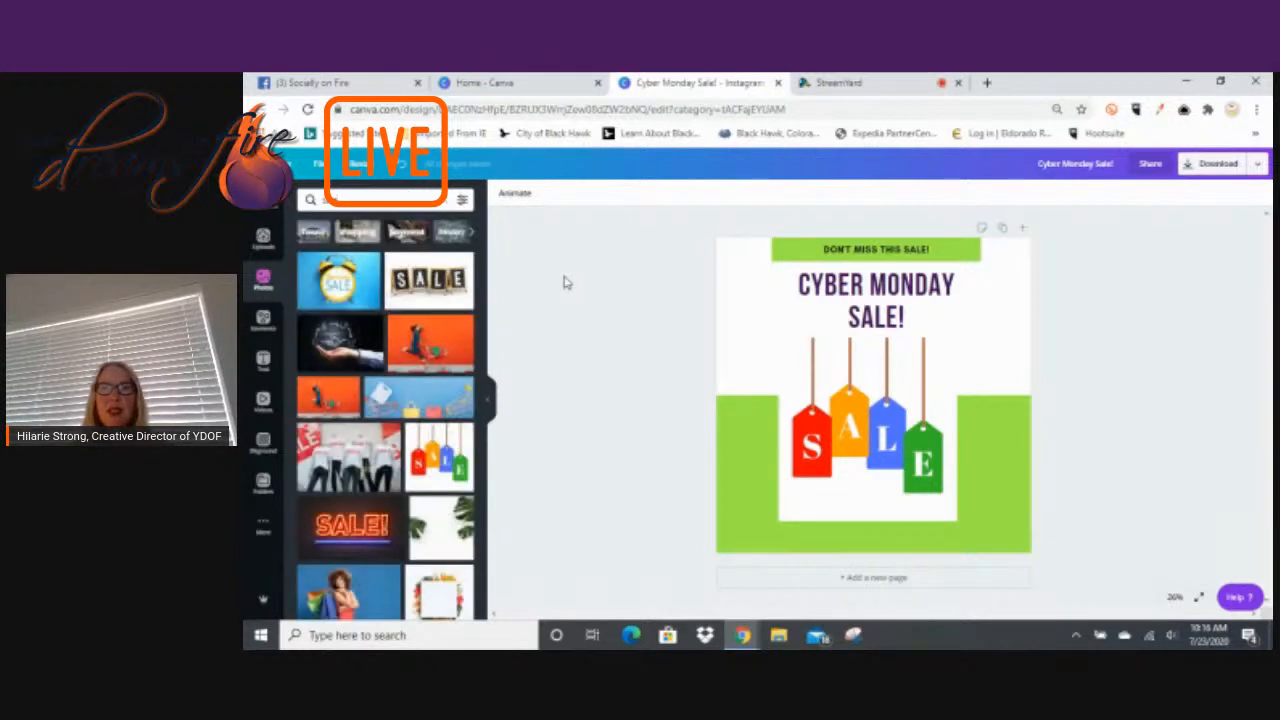
# Recolour the "CYBER MONDAY SALE!" headline with the brand palette's orange and re-centre the tags photo slightly lower below it.
pyautogui.click(868, 252)
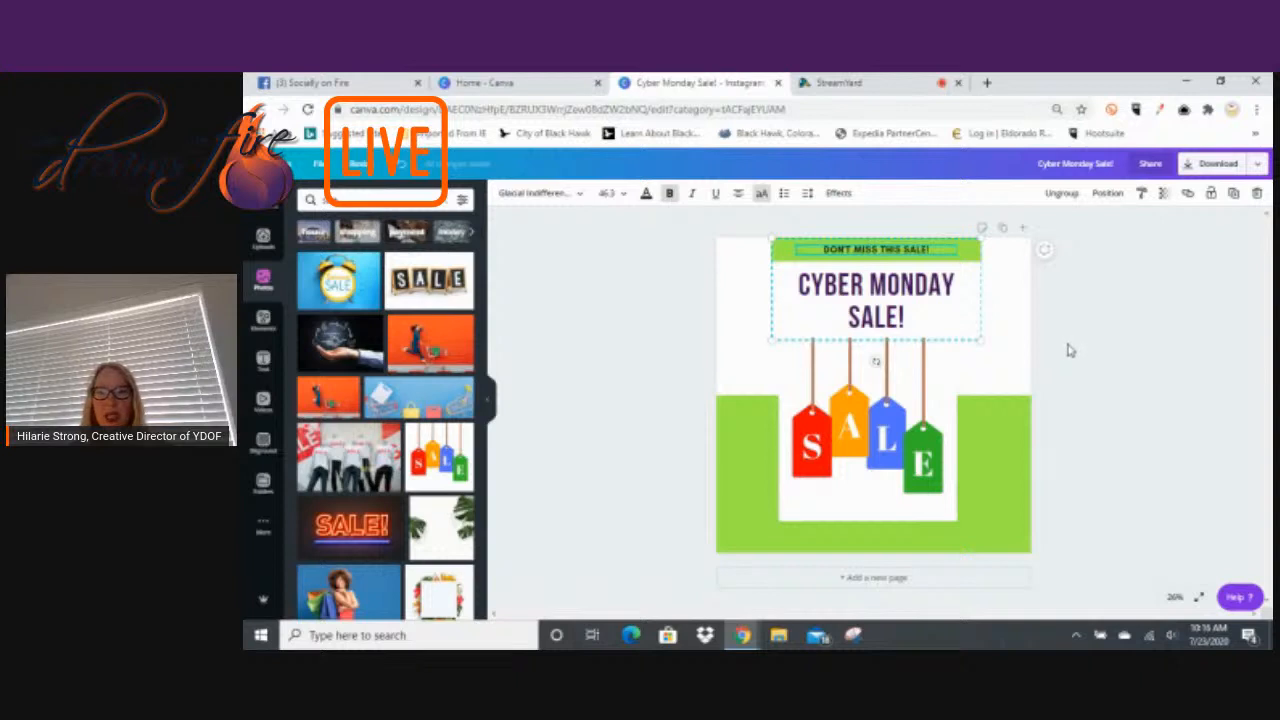
pyautogui.click(900, 288)
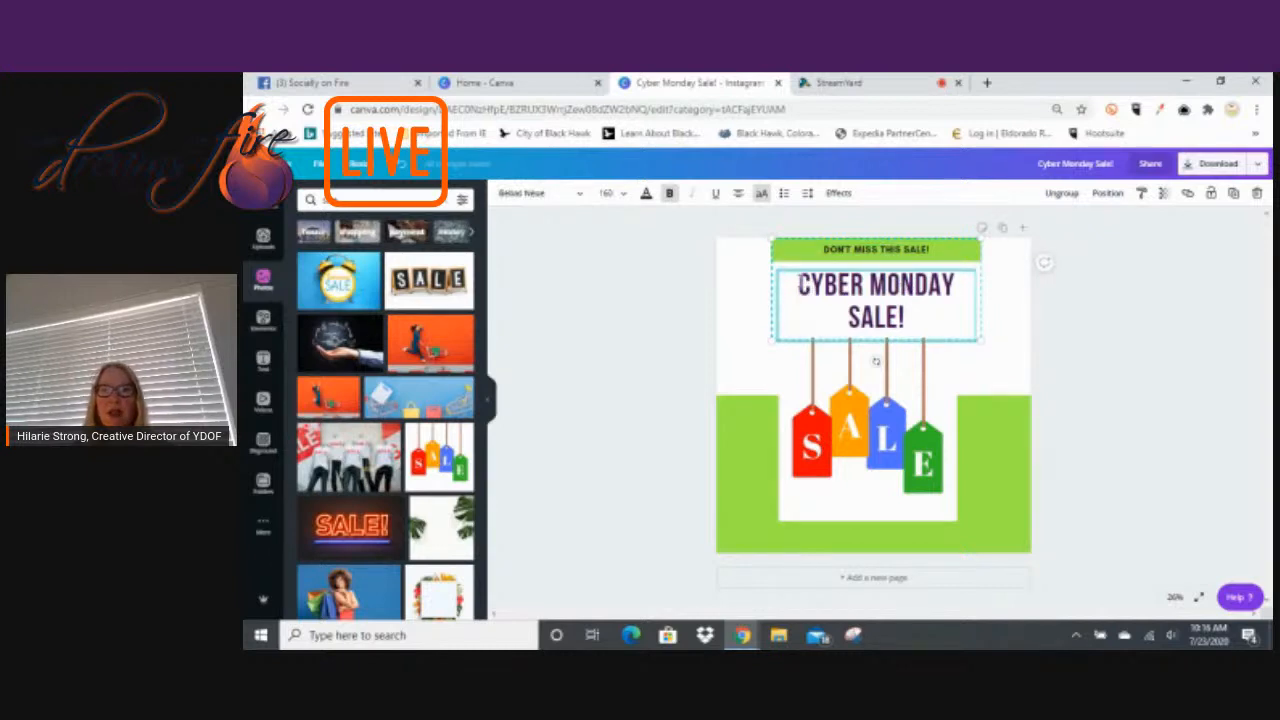
pyautogui.doubleClick(838, 292)
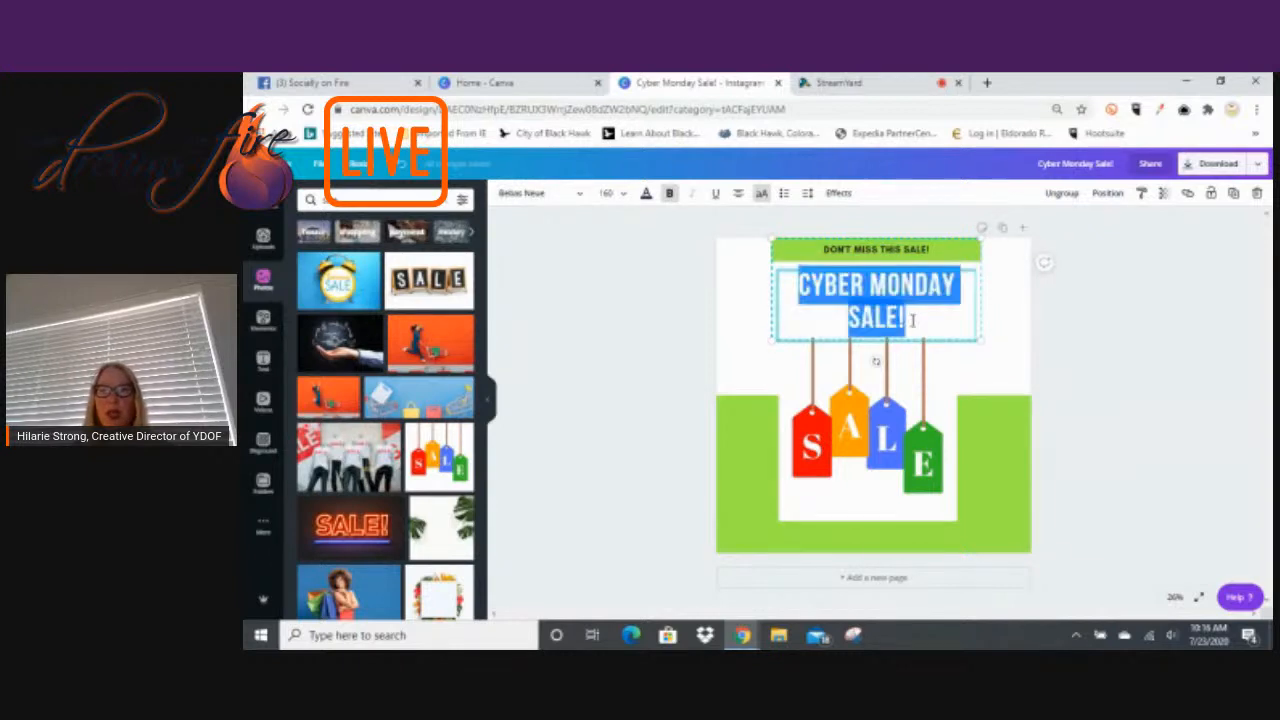
pyautogui.click(646, 196)
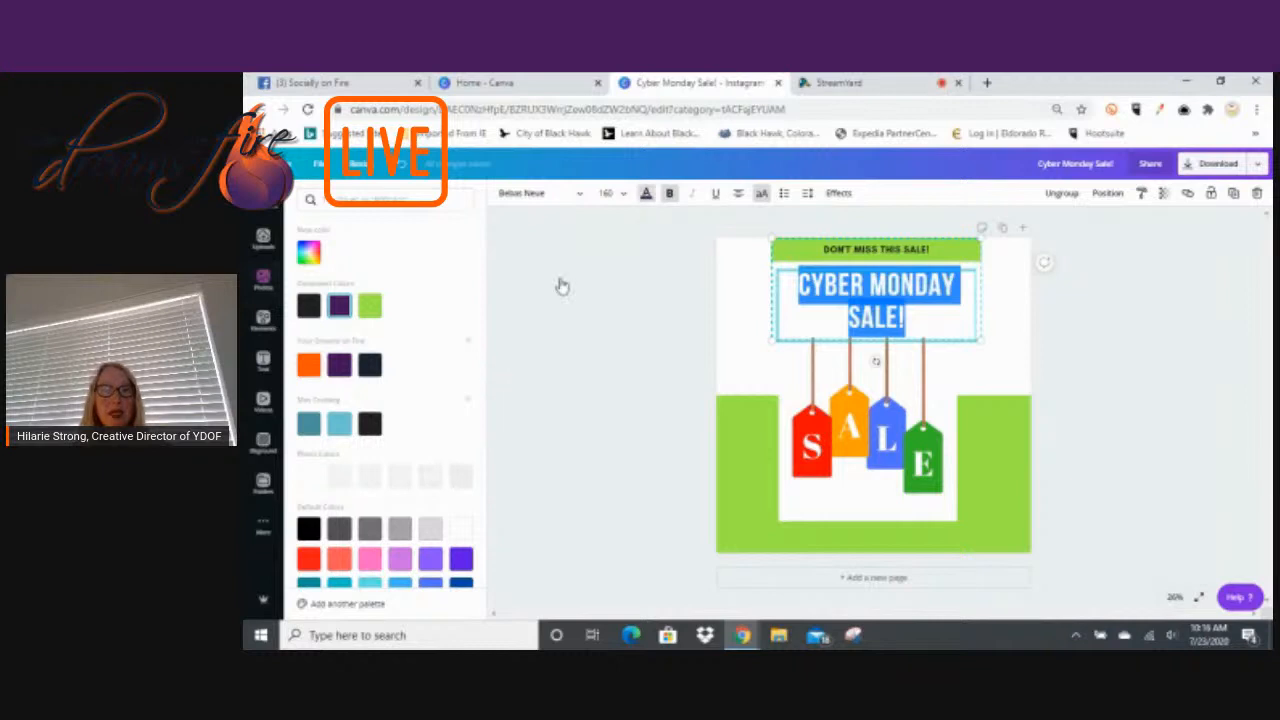
pyautogui.click(316, 367)
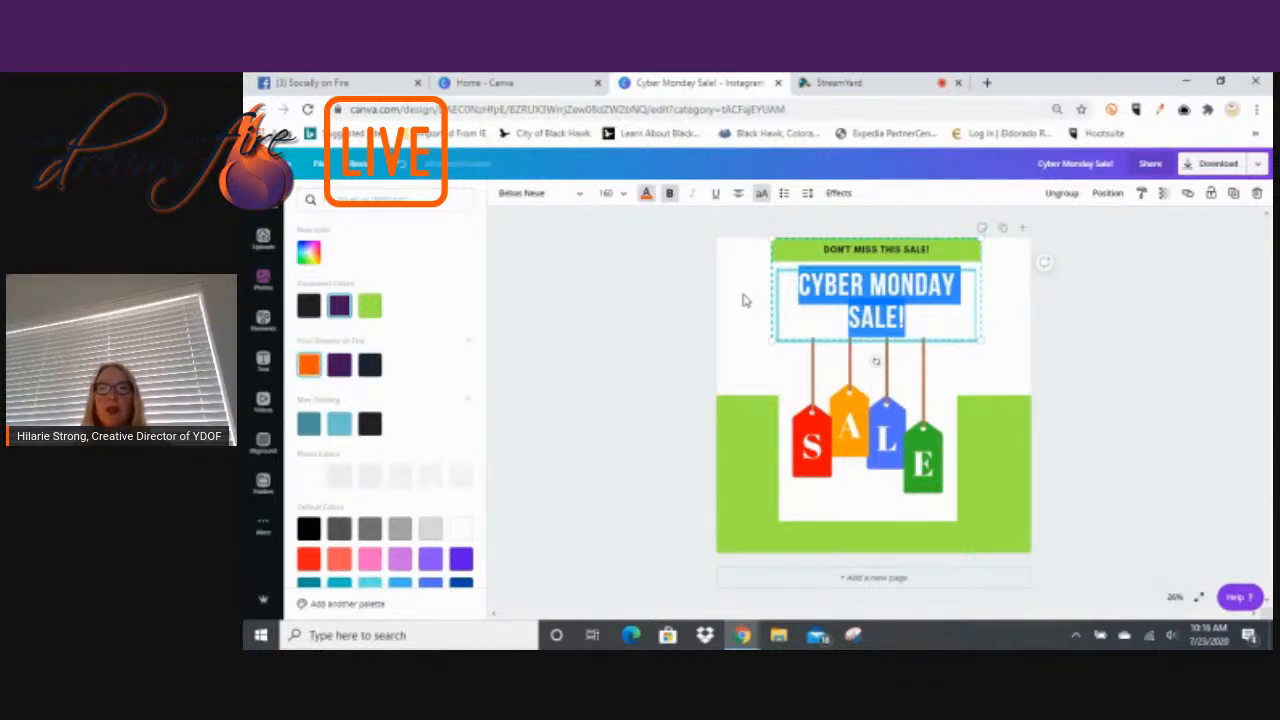
pyautogui.click(1131, 317)
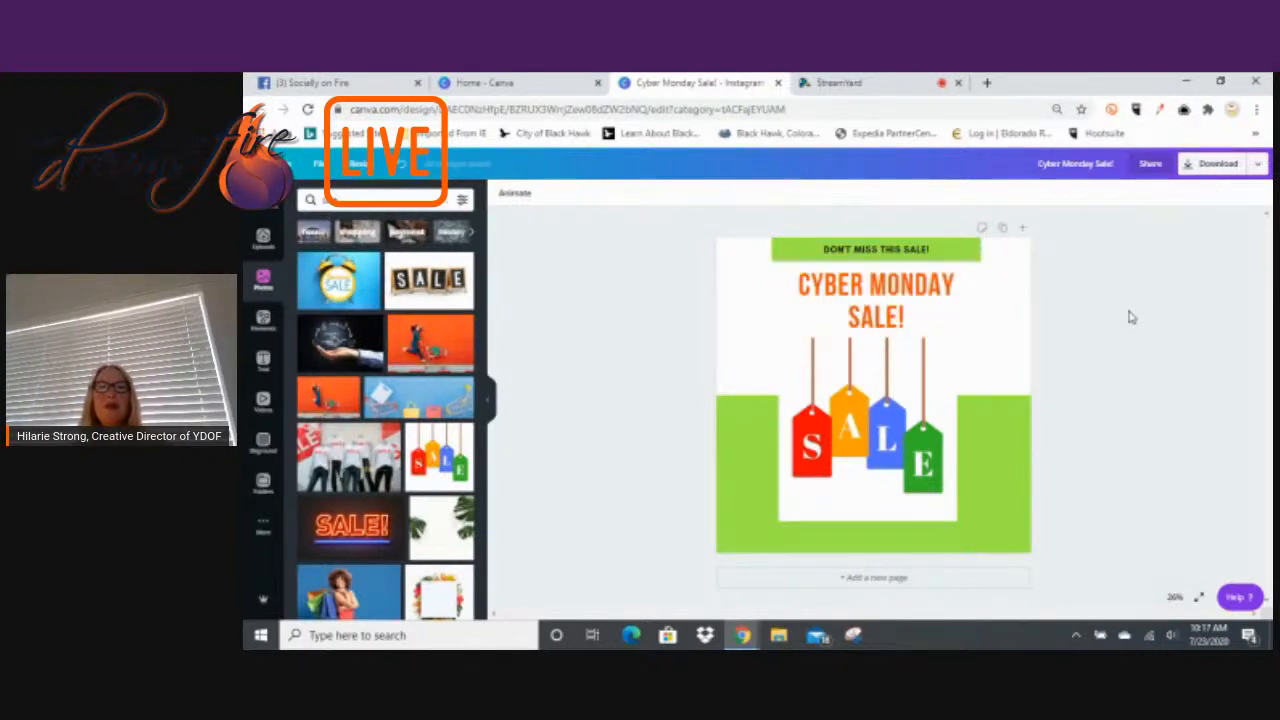
pyautogui.moveTo(938, 412); pyautogui.dragTo(932, 387)
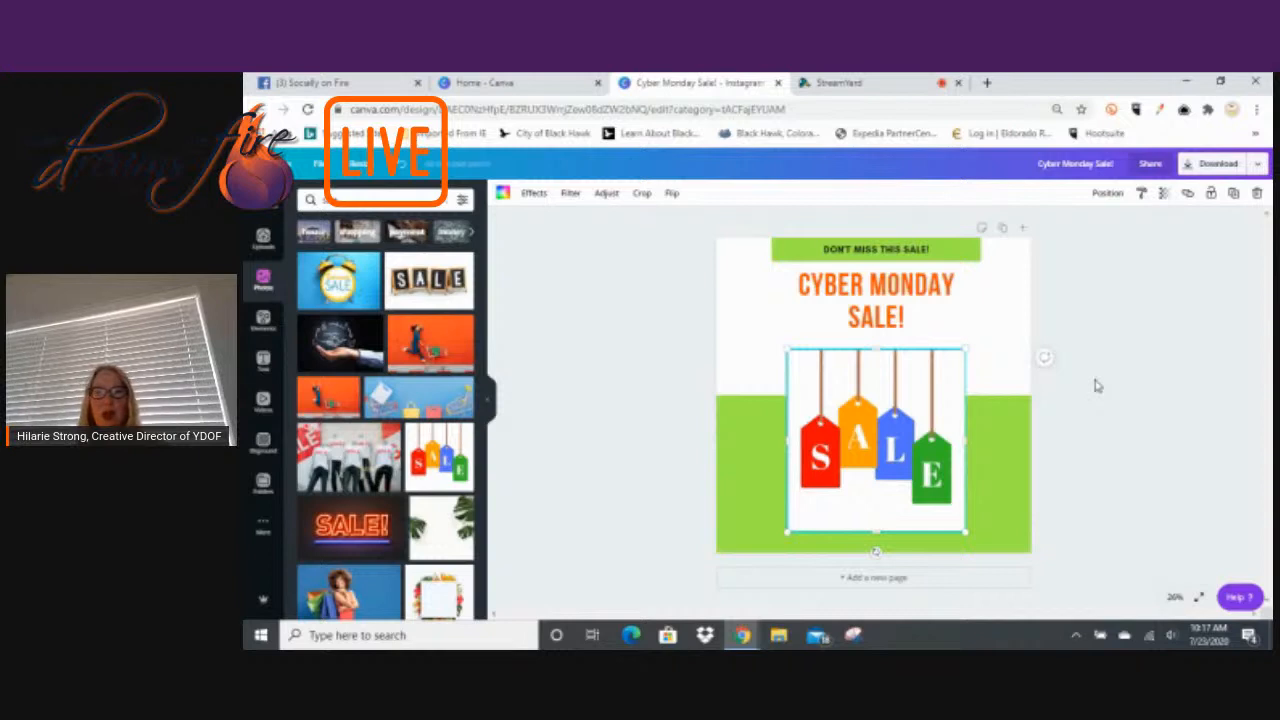
# Change the font of the "CYBER MONDAY SALE!" headline to Barlow Black.
pyautogui.click(932, 306)
pyautogui.moveTo(811, 285); pyautogui.dragTo(942, 312)
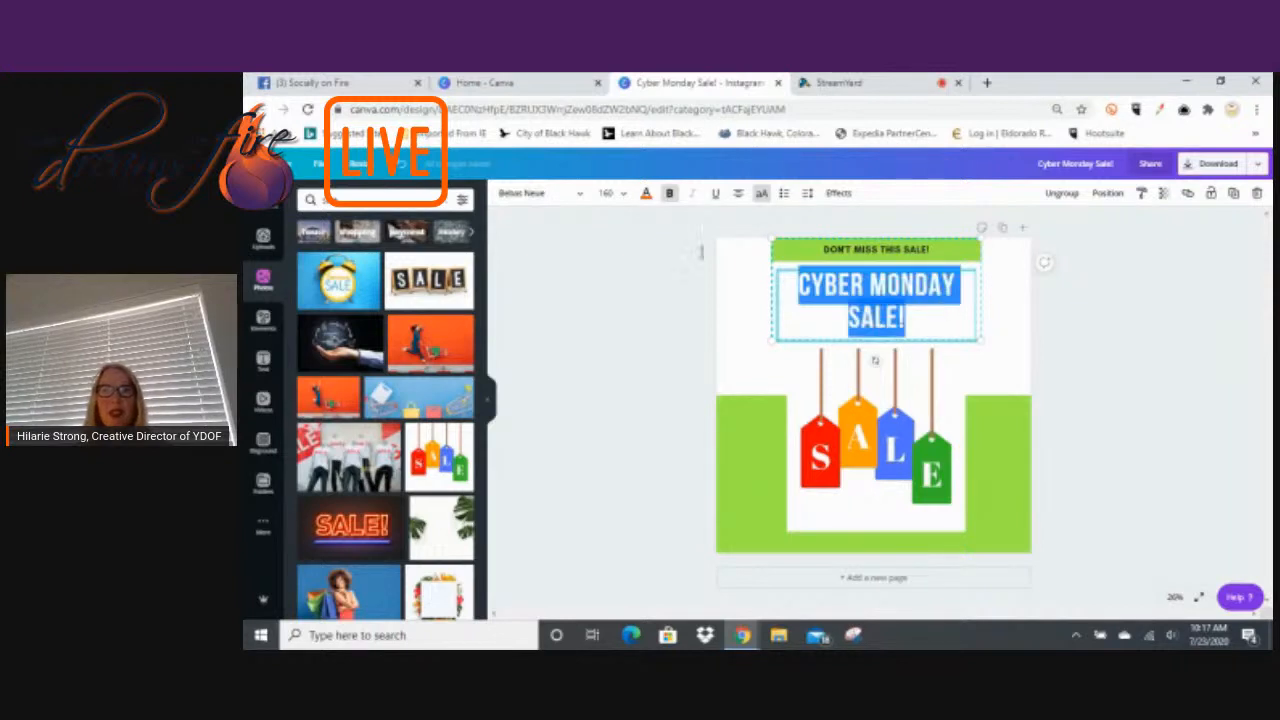
pyautogui.click(564, 201)
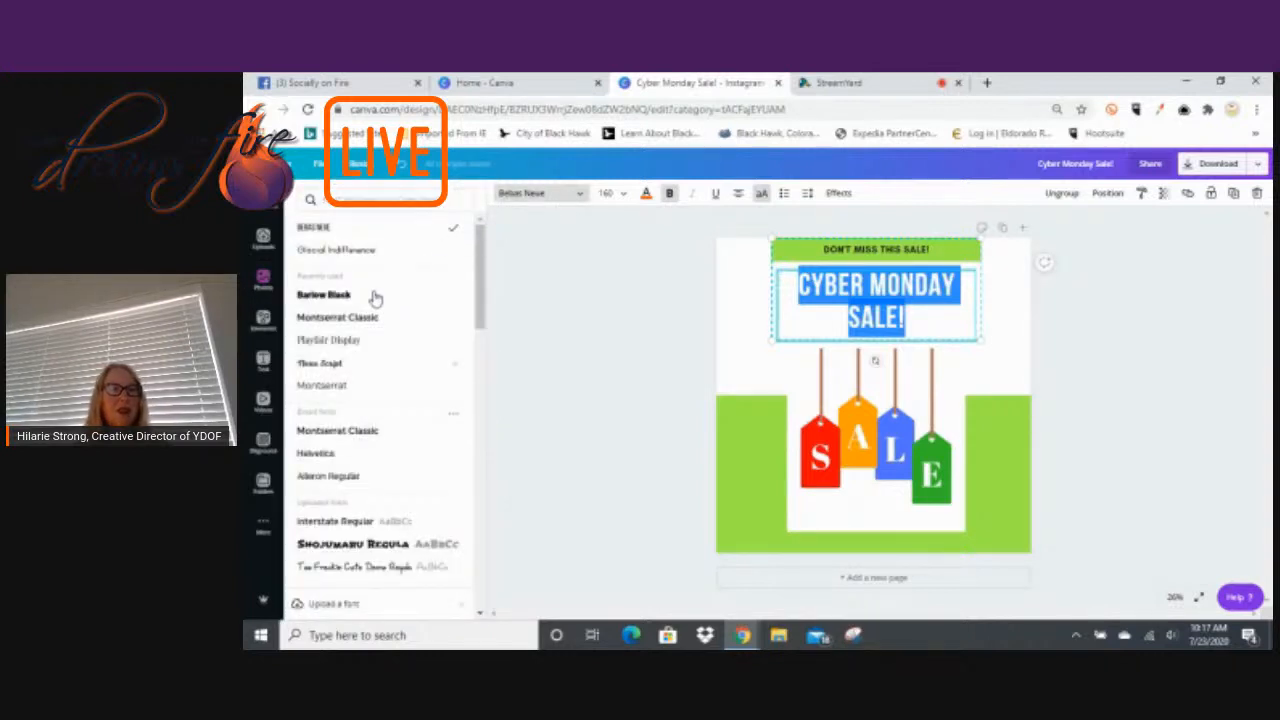
pyautogui.click(346, 296)
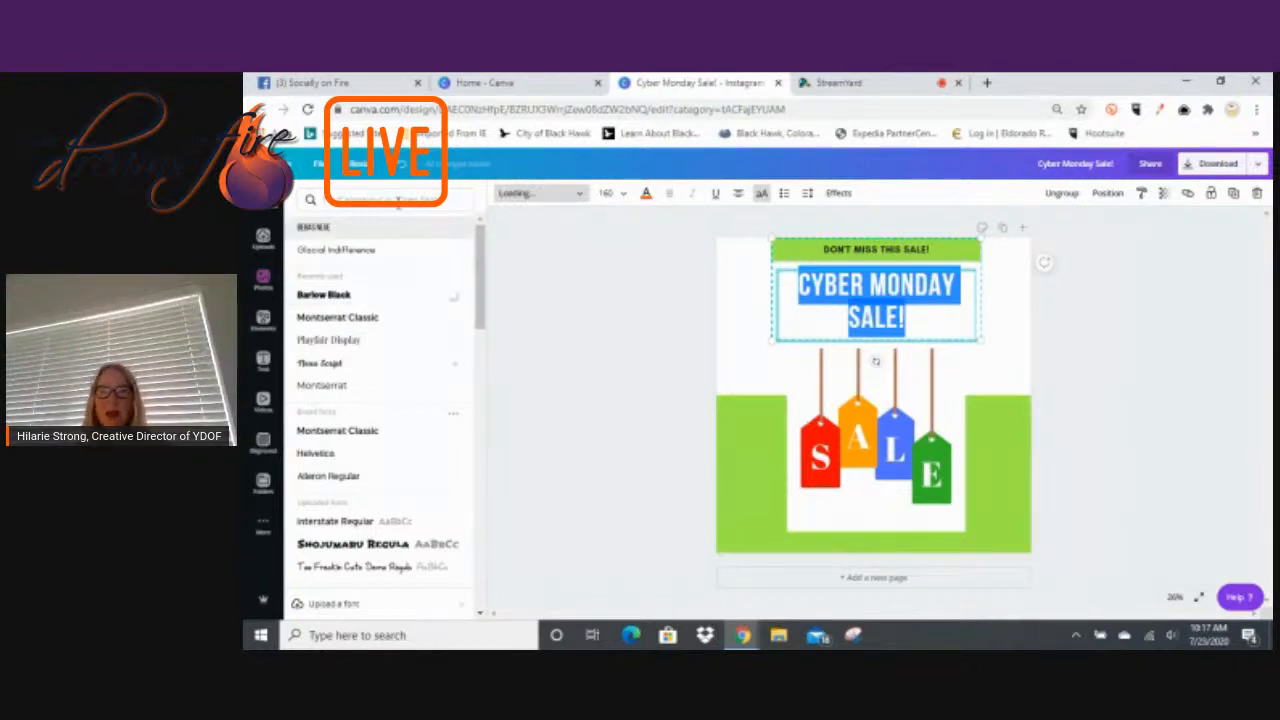
pyautogui.click(600, 325)
pyautogui.click(740, 309)
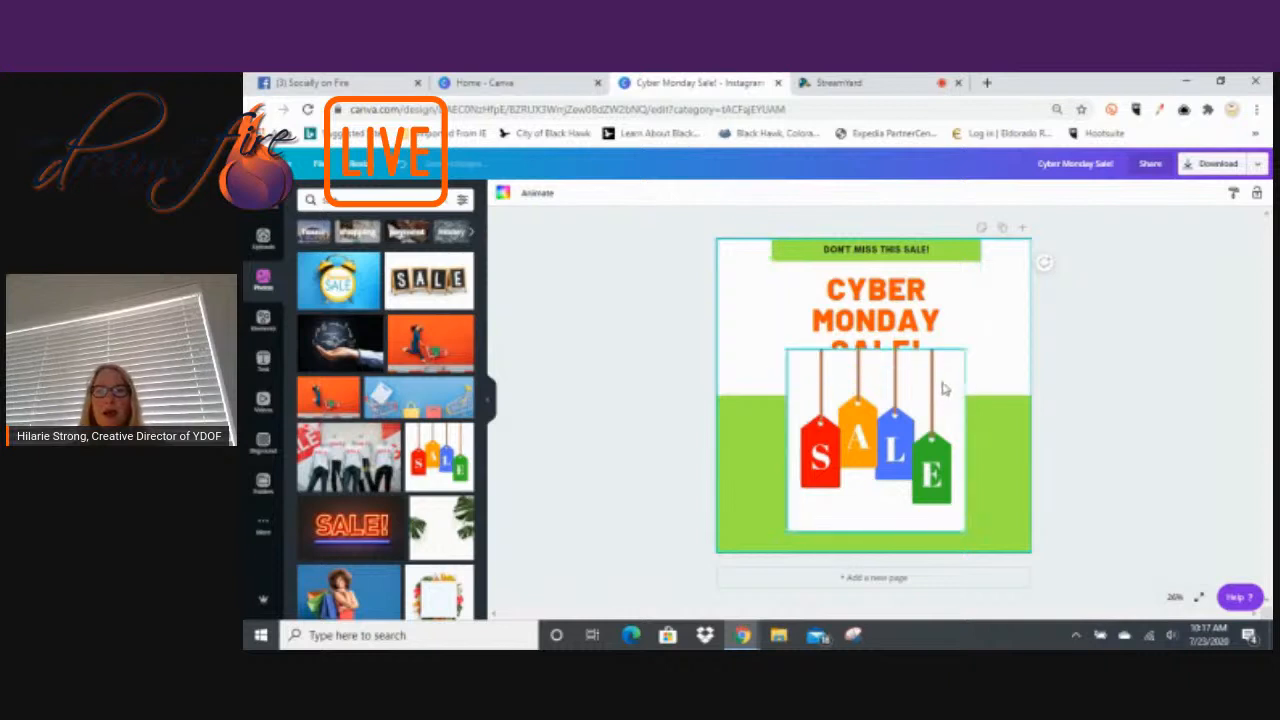
# Move the "SALE" tags photo down clear of the headline, shrink it slightly and centre it horizontally on the page.
pyautogui.moveTo(946, 389); pyautogui.dragTo(951, 414)
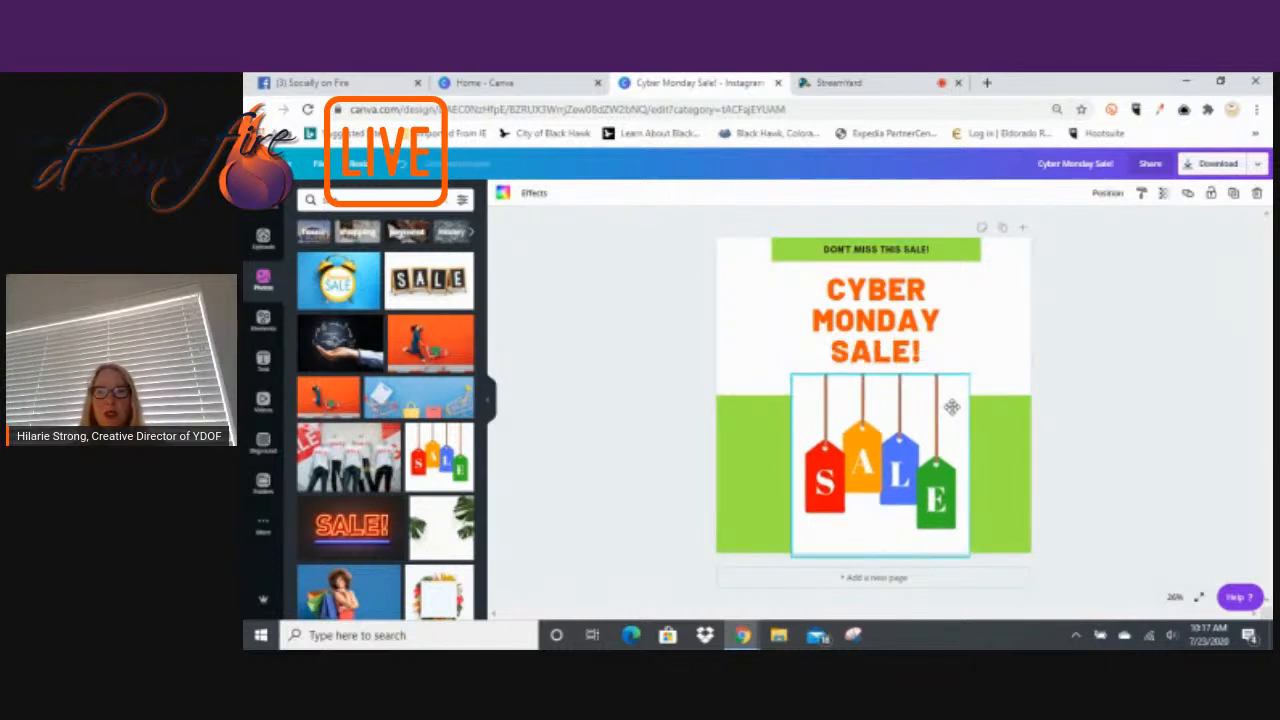
pyautogui.click(908, 322)
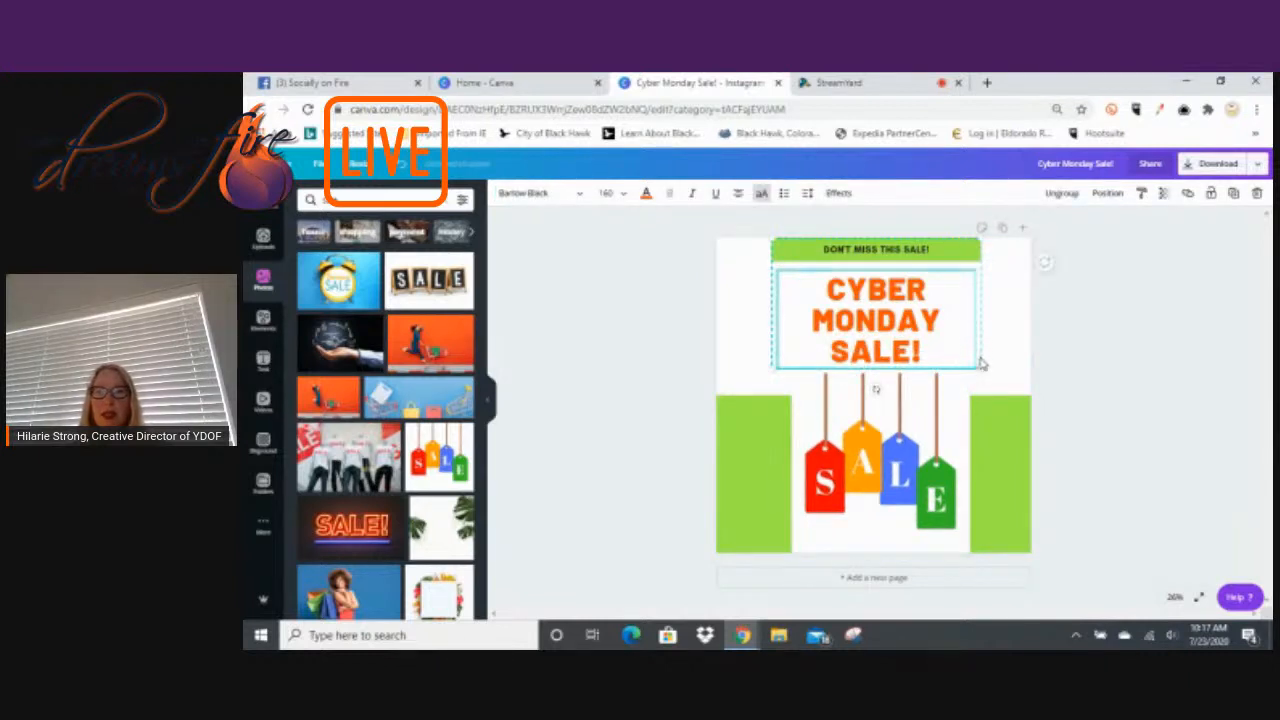
pyautogui.click(962, 551)
pyautogui.moveTo(960, 549)
pyautogui.mouseDown()
pyautogui.moveTo(943, 530)
pyautogui.moveTo(955, 535)
pyautogui.mouseUp()
pyautogui.click(912, 350)
pyautogui.click(845, 457)
pyautogui.moveTo(845, 457); pyautogui.dragTo(843, 450)
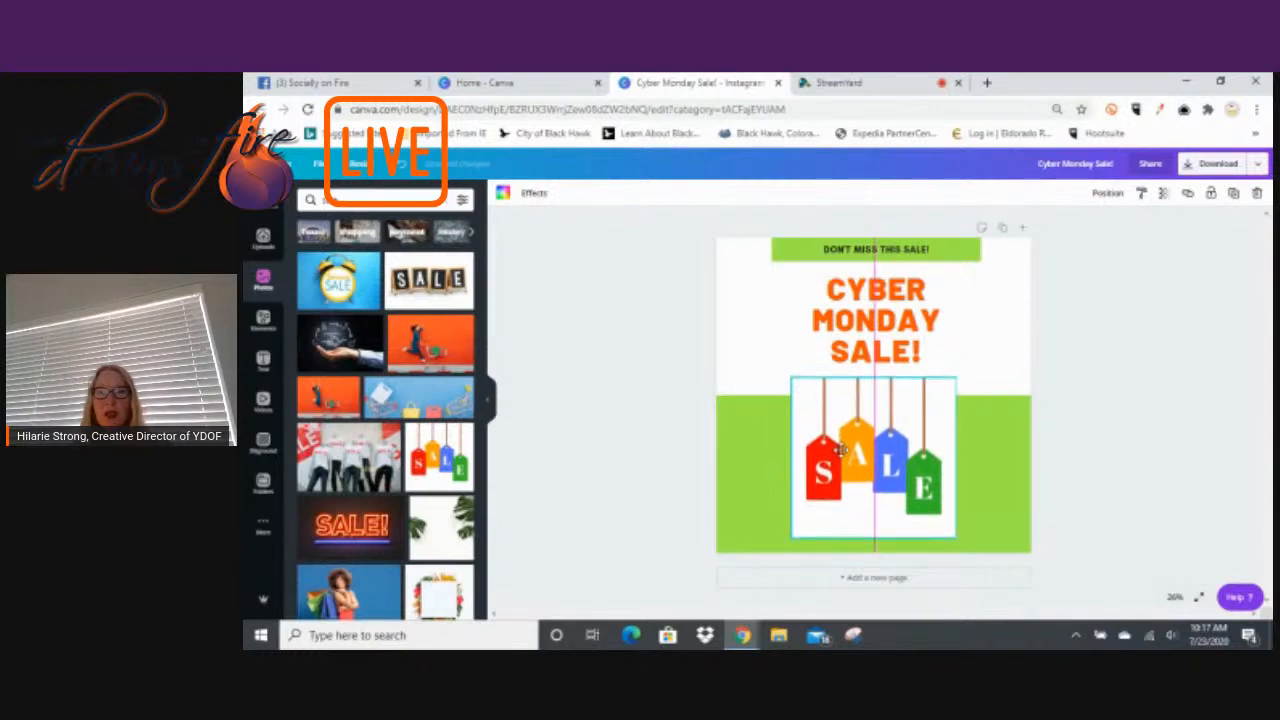
pyautogui.click(647, 455)
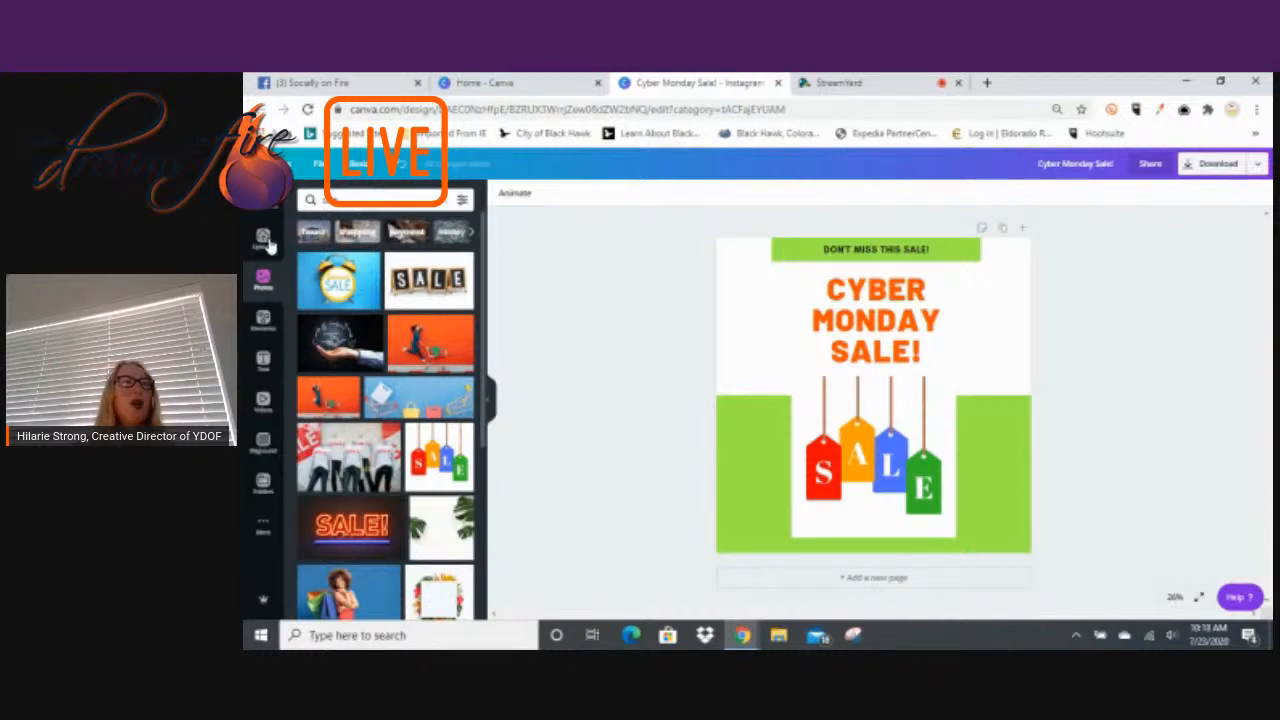
# Clear the template search, then look through the uploaded images and the stock photos.
pyautogui.click(263, 204)
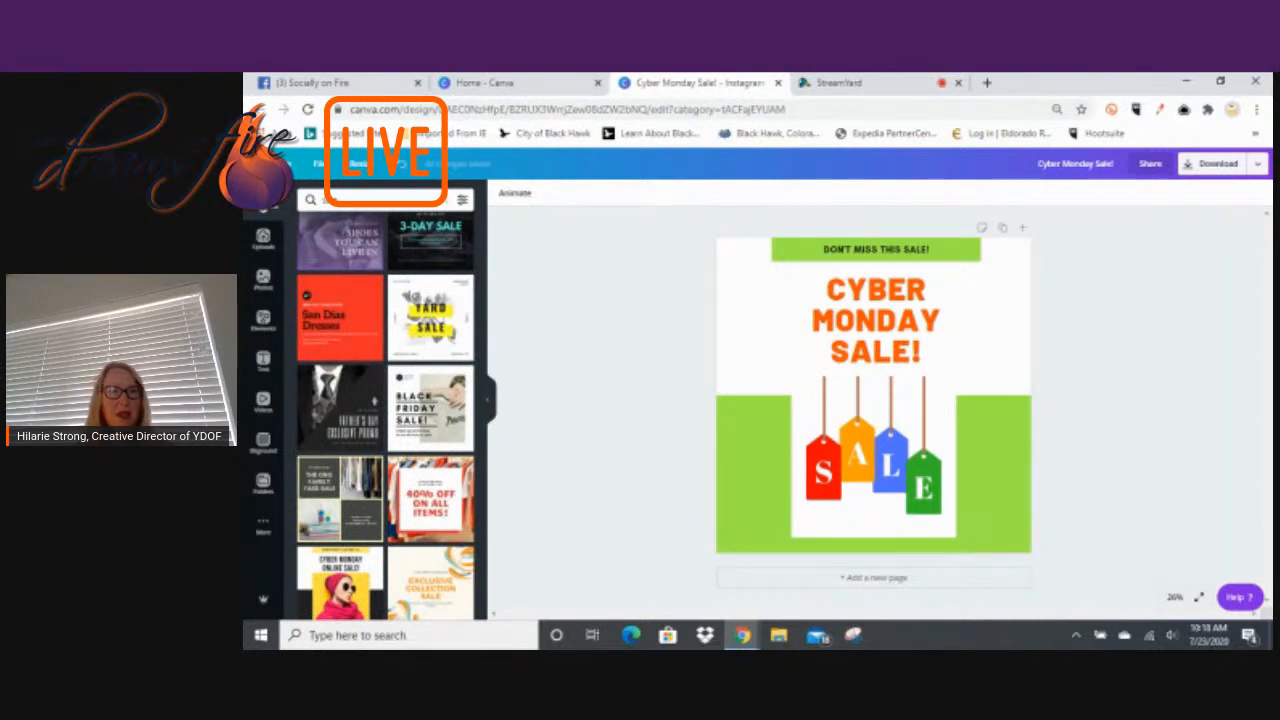
pyautogui.click(396, 199)
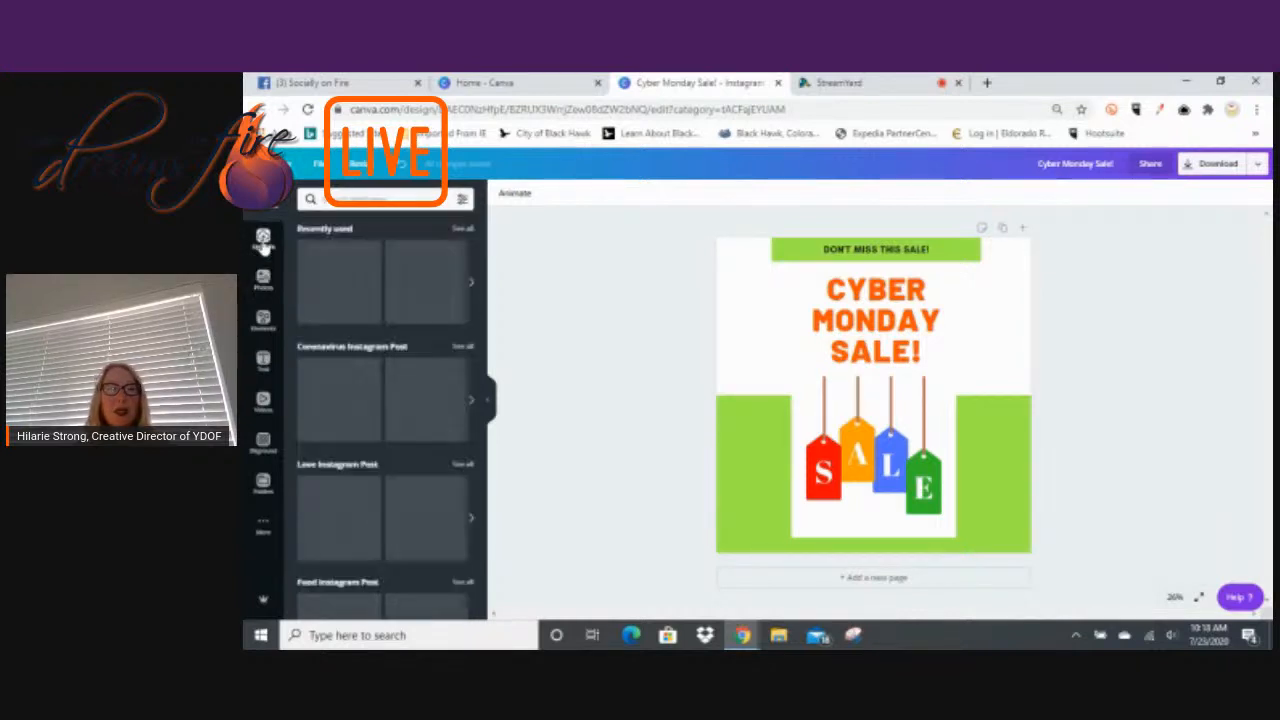
pyautogui.click(263, 240)
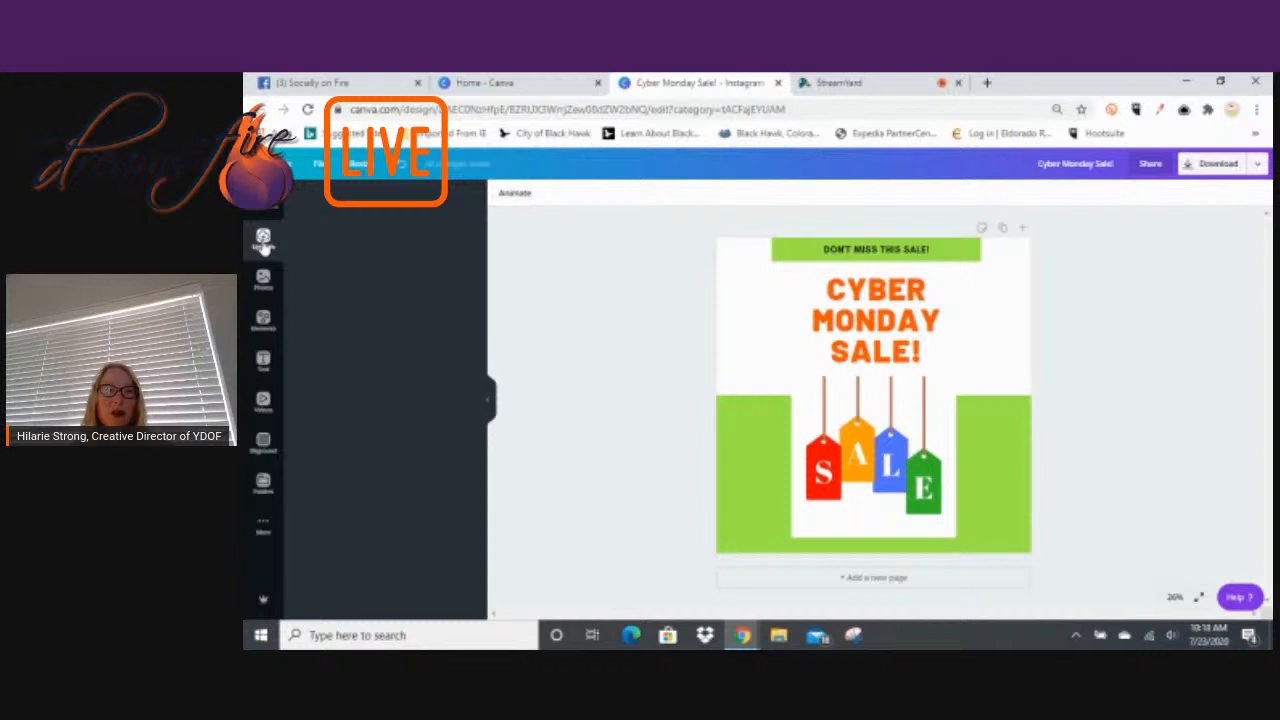
pyautogui.click(263, 244)
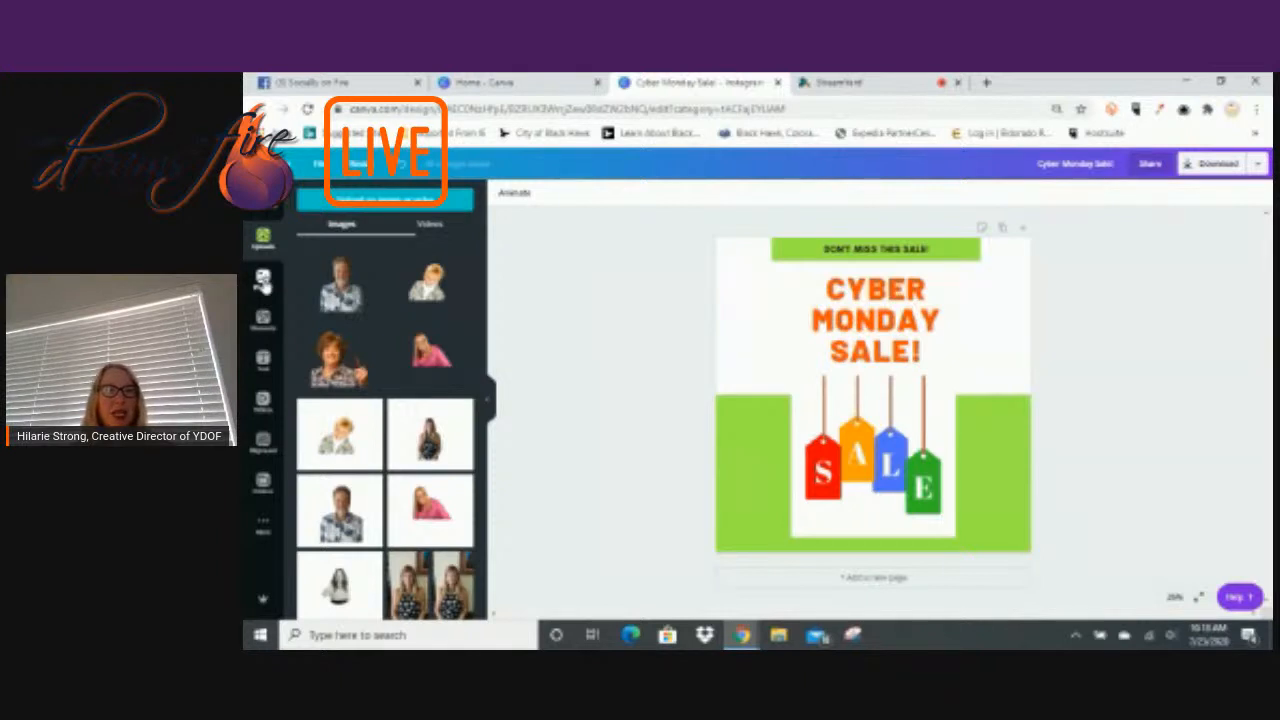
pyautogui.click(263, 282)
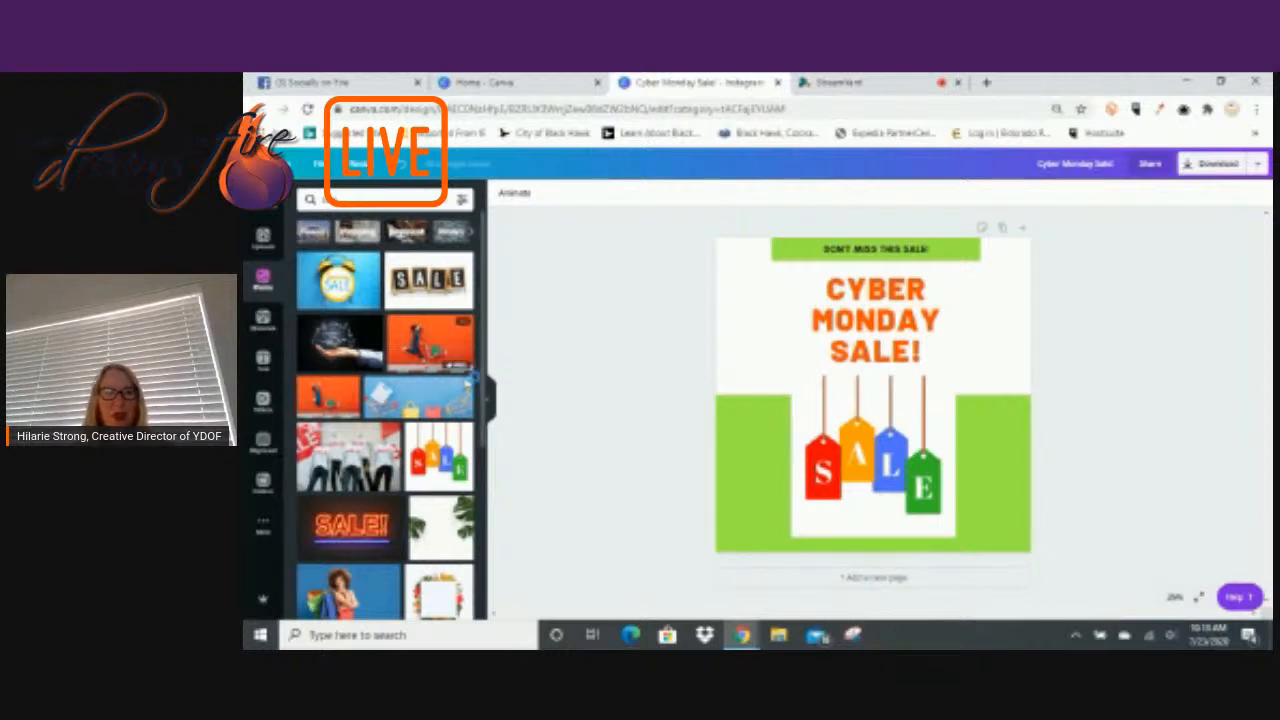
# Look through the element categories, from grids, shapes and frames to stickers, charts and gradients.
pyautogui.click(264, 330)
pyautogui.click(265, 336)
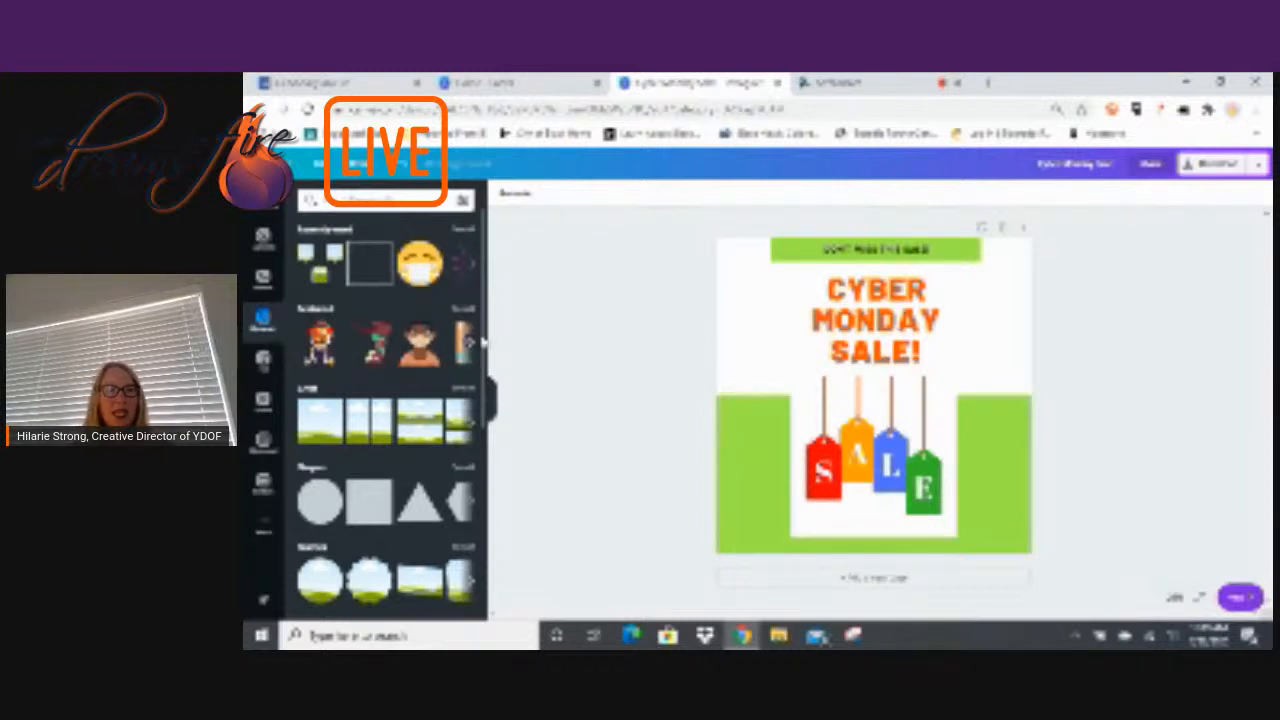
pyautogui.scroll(-2, 486, 360)
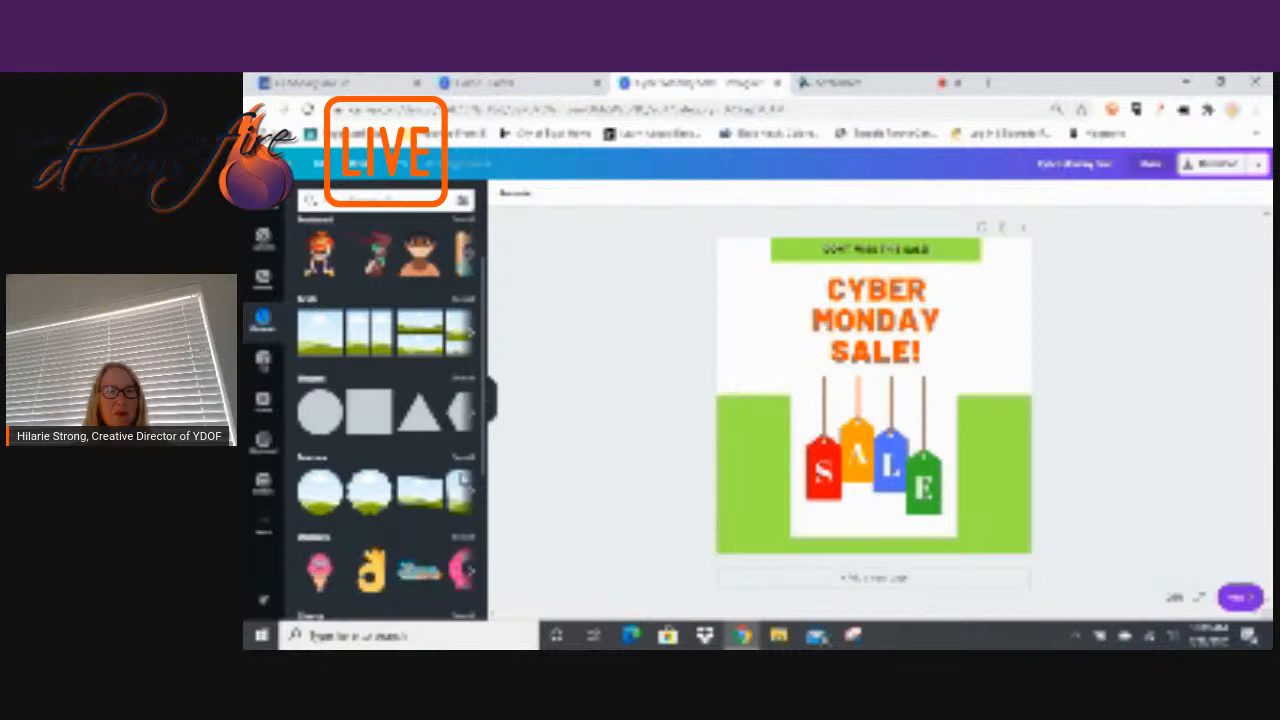
pyautogui.scroll(-1, 479, 484)
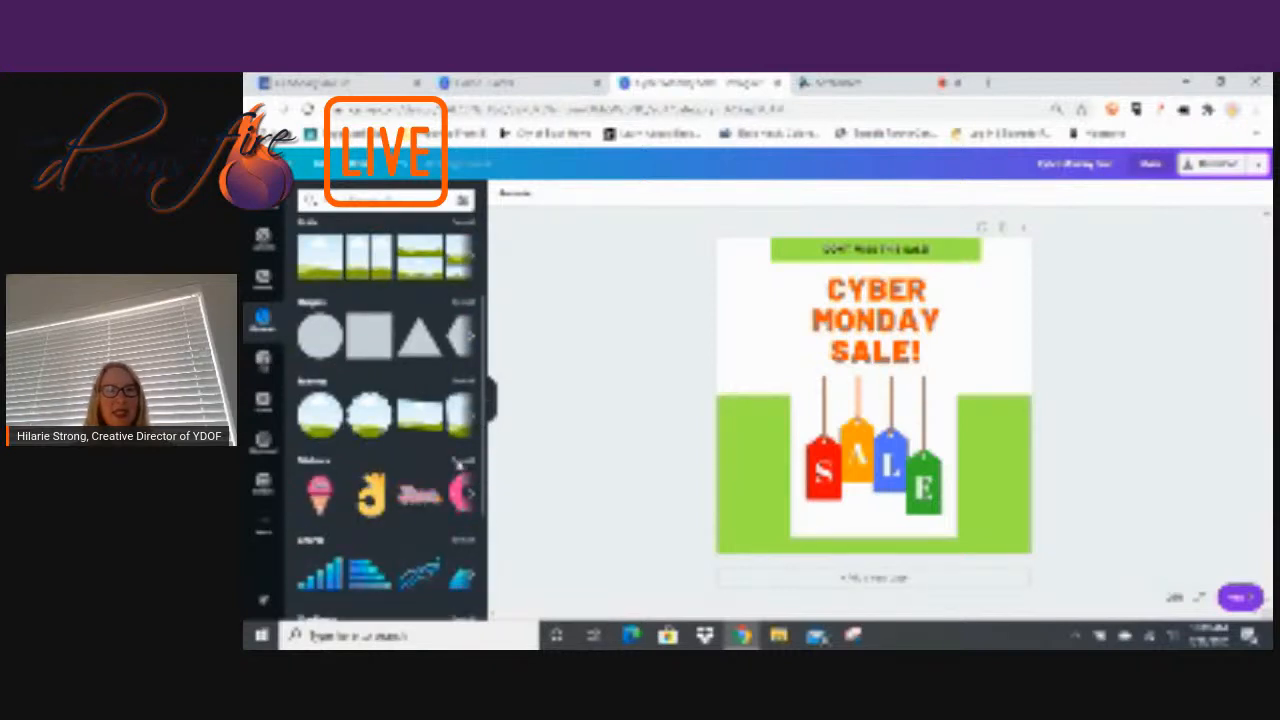
pyautogui.scroll(-1, 459, 461)
pyautogui.scroll(-2, 459, 461)
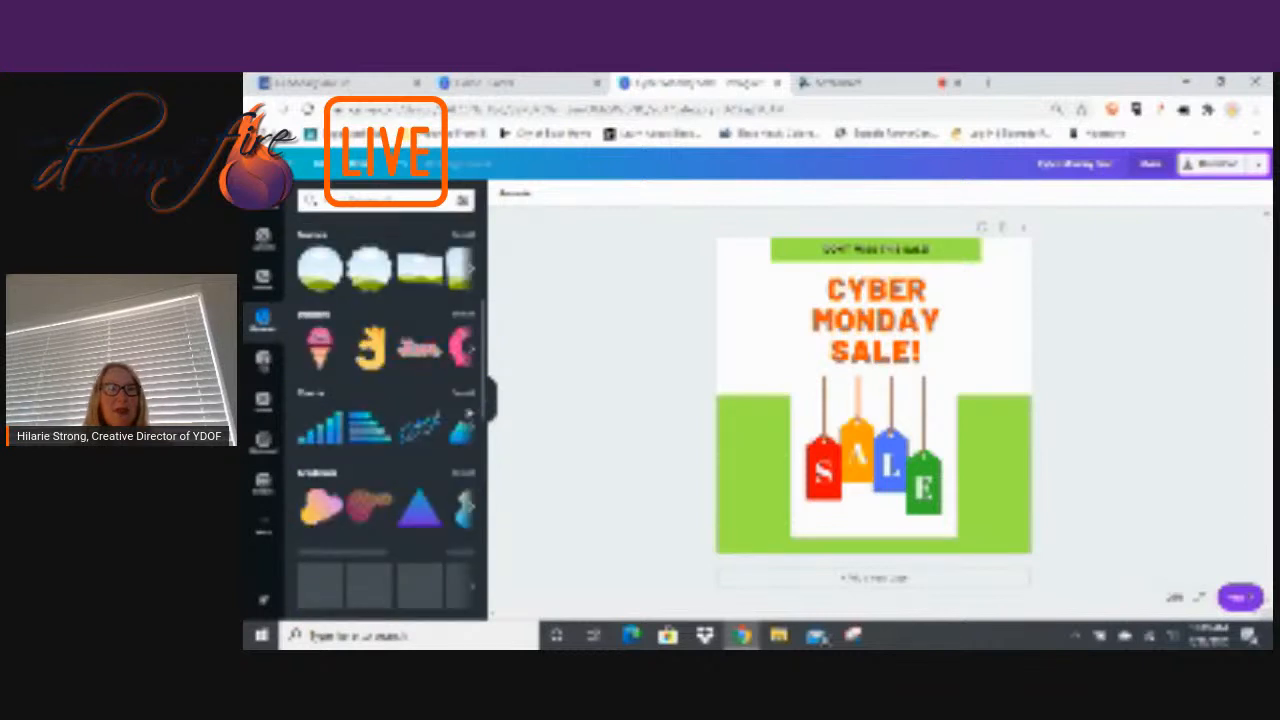
# Browse the full sticker collection by category and search it for "WOW" word graphics.
pyautogui.click(463, 318)
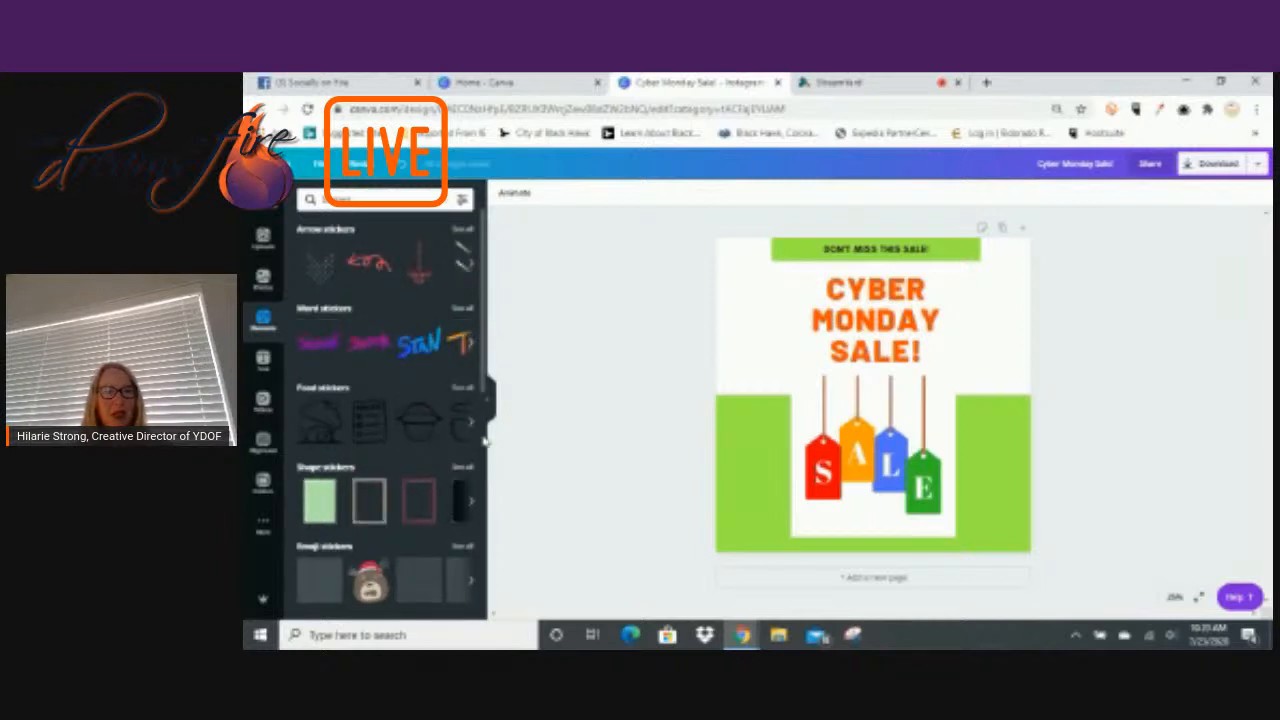
pyautogui.scroll(-2, 484, 440)
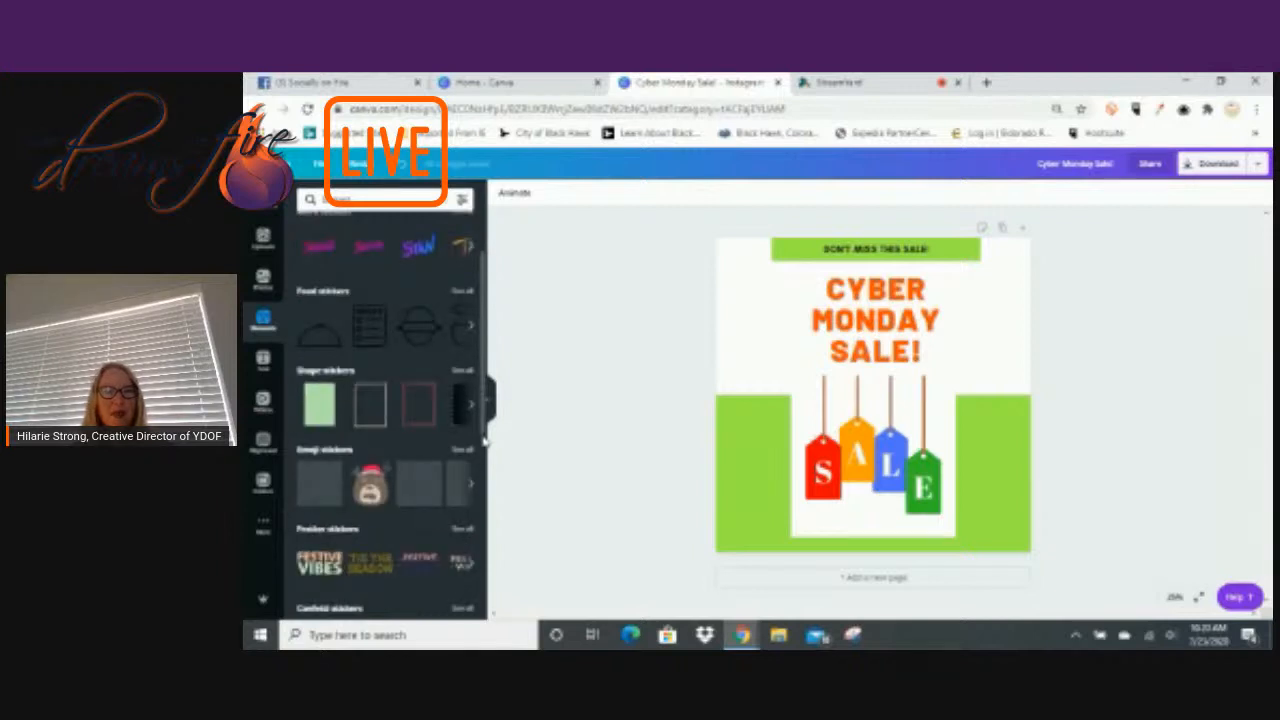
pyautogui.scroll(-2, 484, 485)
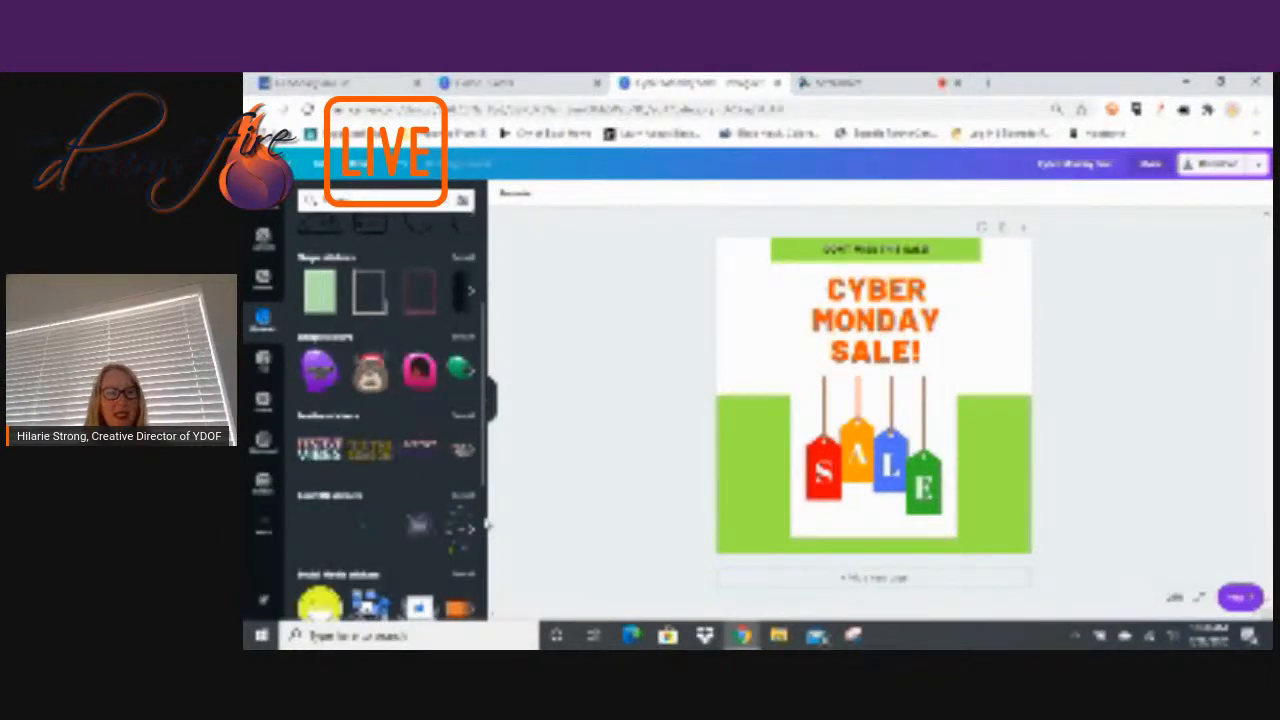
pyautogui.scroll(-5, 420, 372)
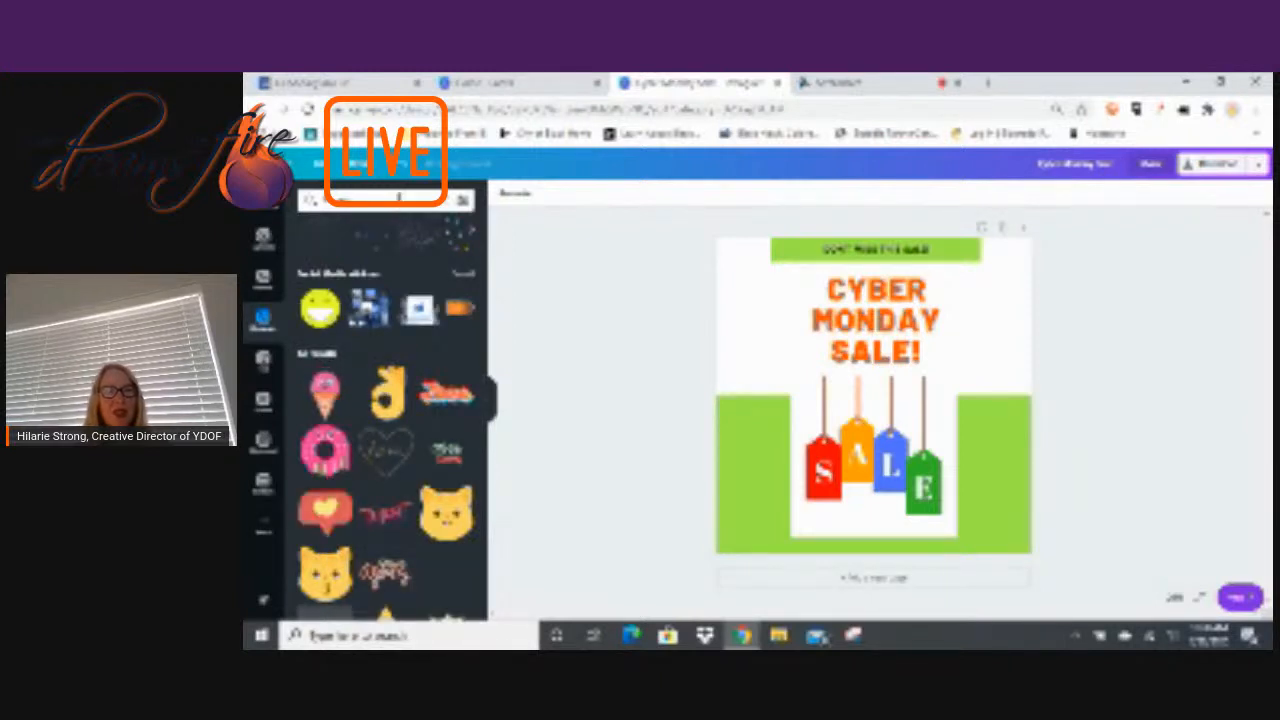
pyautogui.click(391, 197)
pyautogui.write('sale')
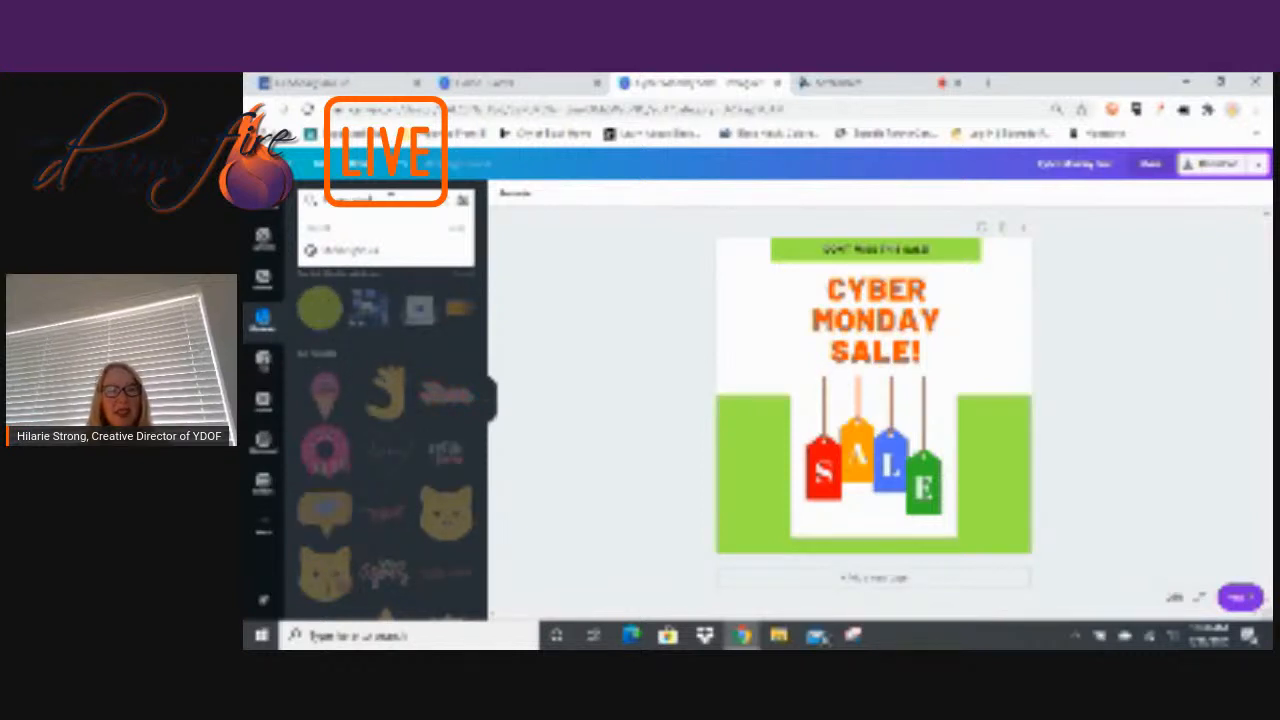
pyautogui.press('Return')
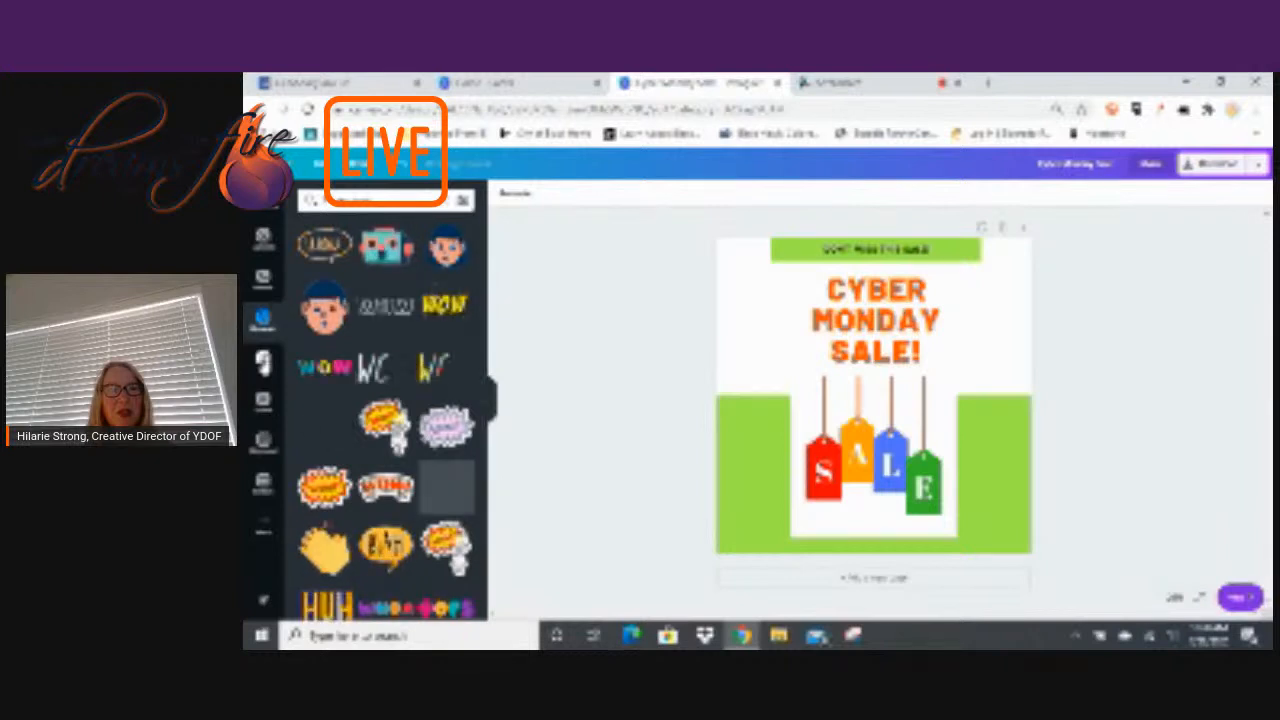
# Browse the text options, including the heading styles and the ready-made font combinations.
pyautogui.click(263, 362)
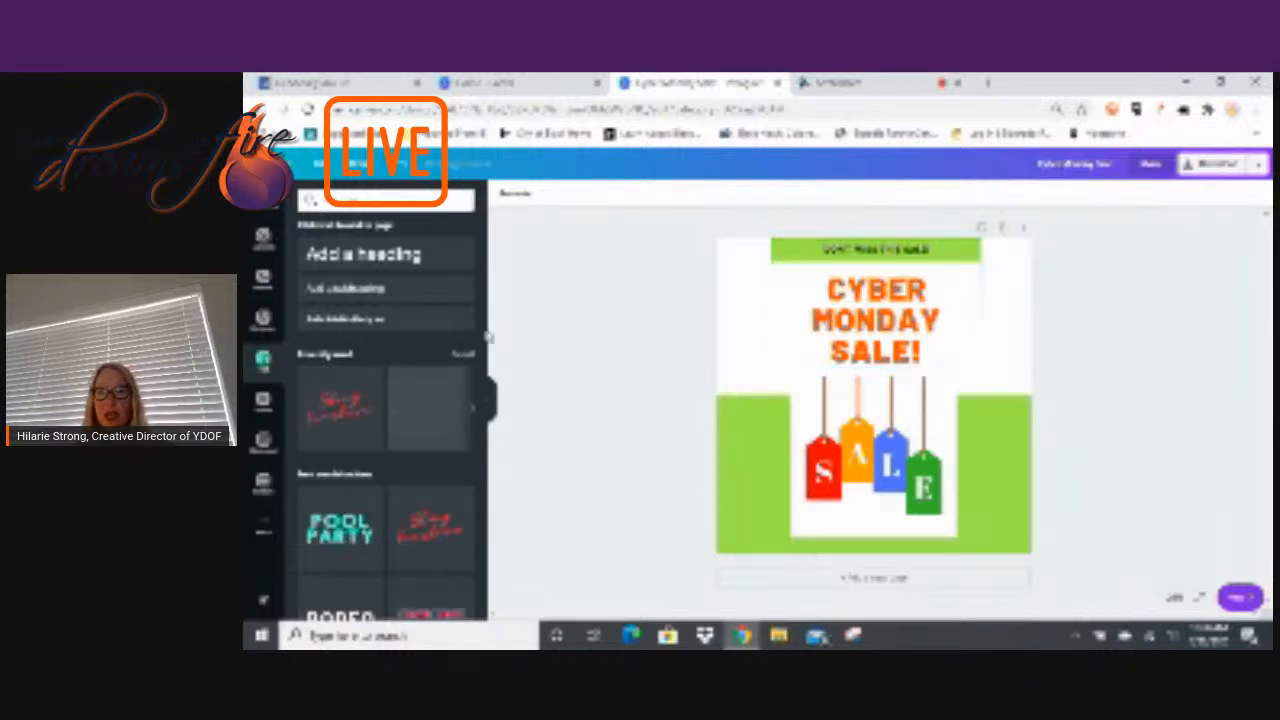
pyautogui.moveTo(485, 322); pyautogui.dragTo(486, 410)
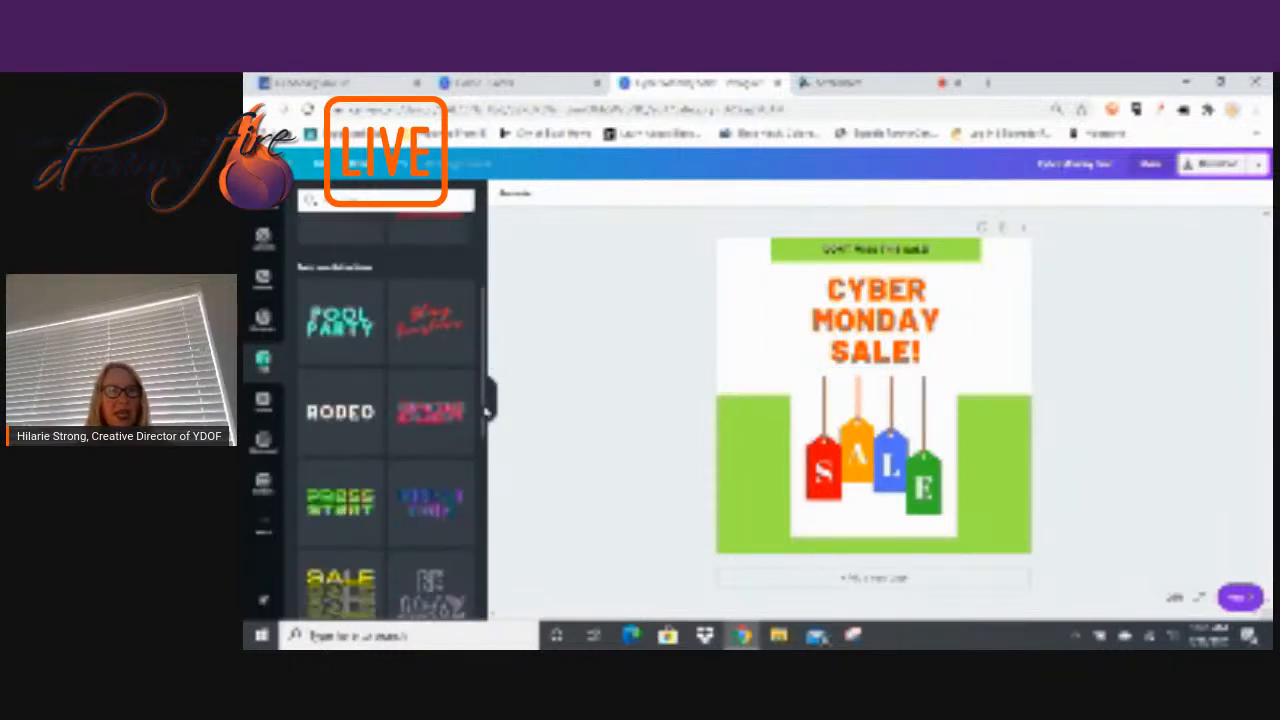
pyautogui.moveTo(483, 475); pyautogui.dragTo(484, 560)
pyautogui.scroll(-1, 483, 560)
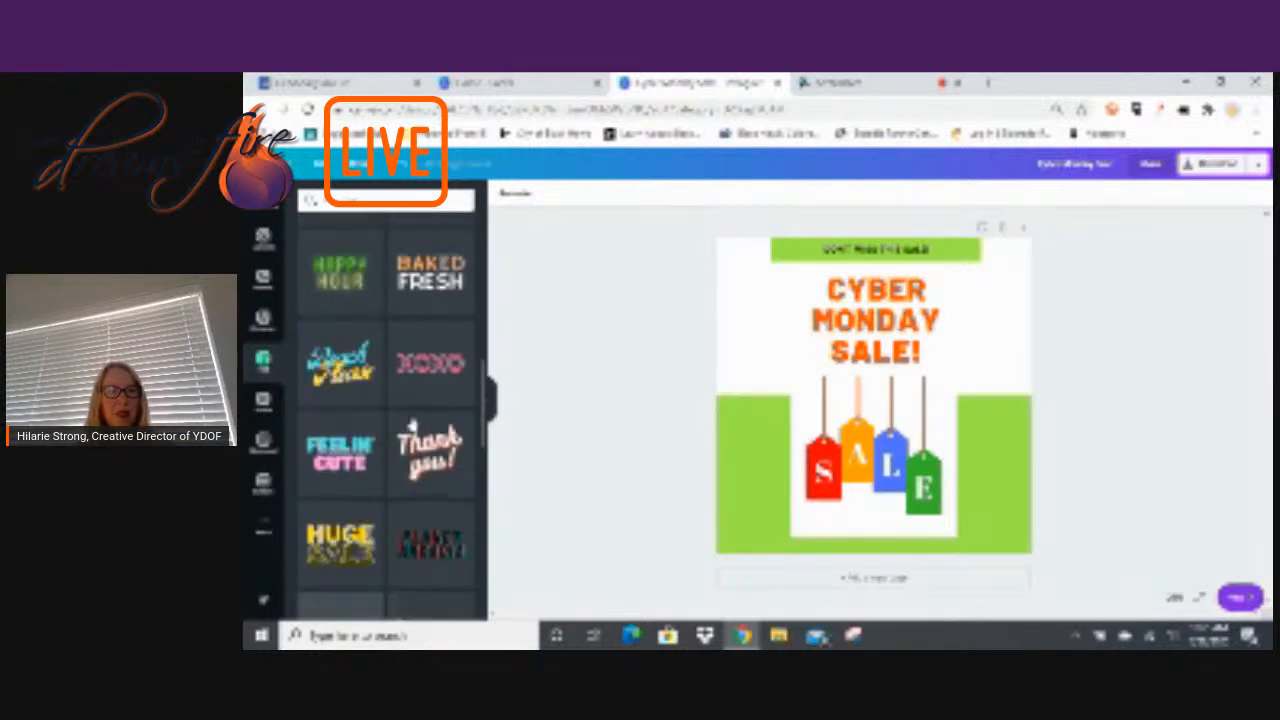
pyautogui.scroll(-3, 488, 427)
pyautogui.scroll(-4, 482, 505)
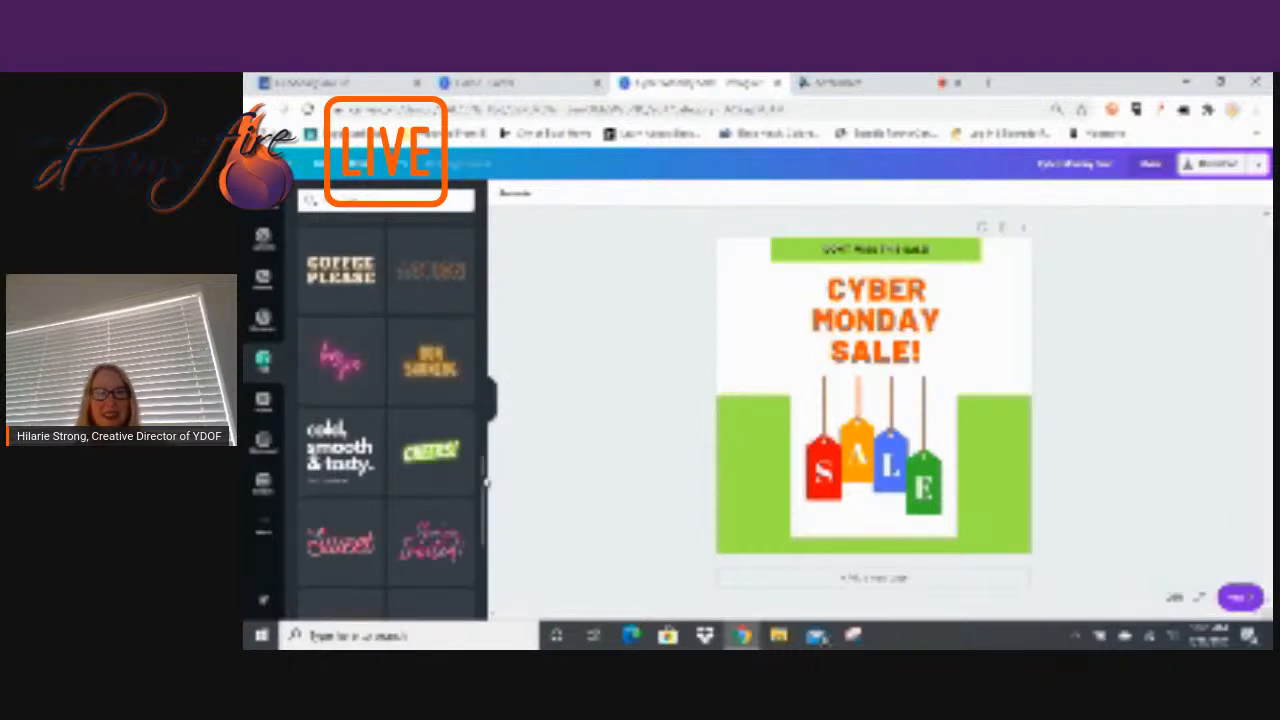
pyautogui.moveTo(485, 488); pyautogui.dragTo(488, 538)
pyautogui.scroll(3, 483, 370)
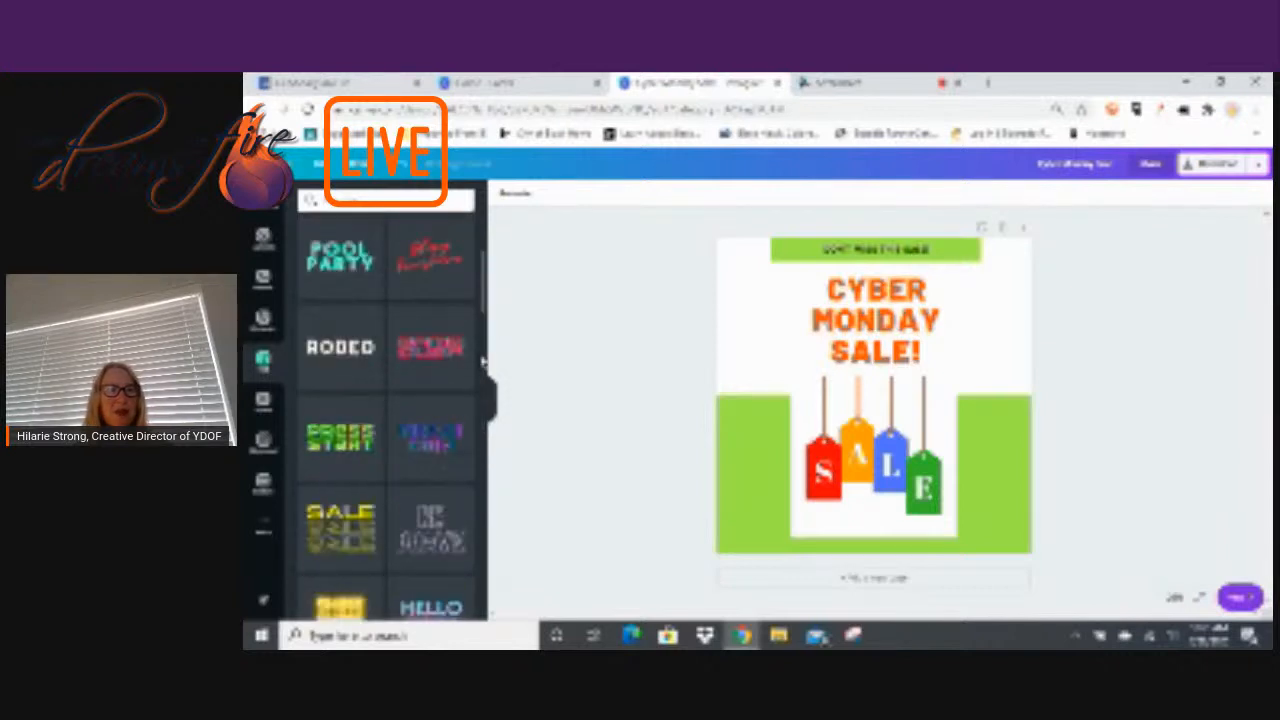
# Search the stock videos and look through the background colours and image categories.
pyautogui.click(265, 401)
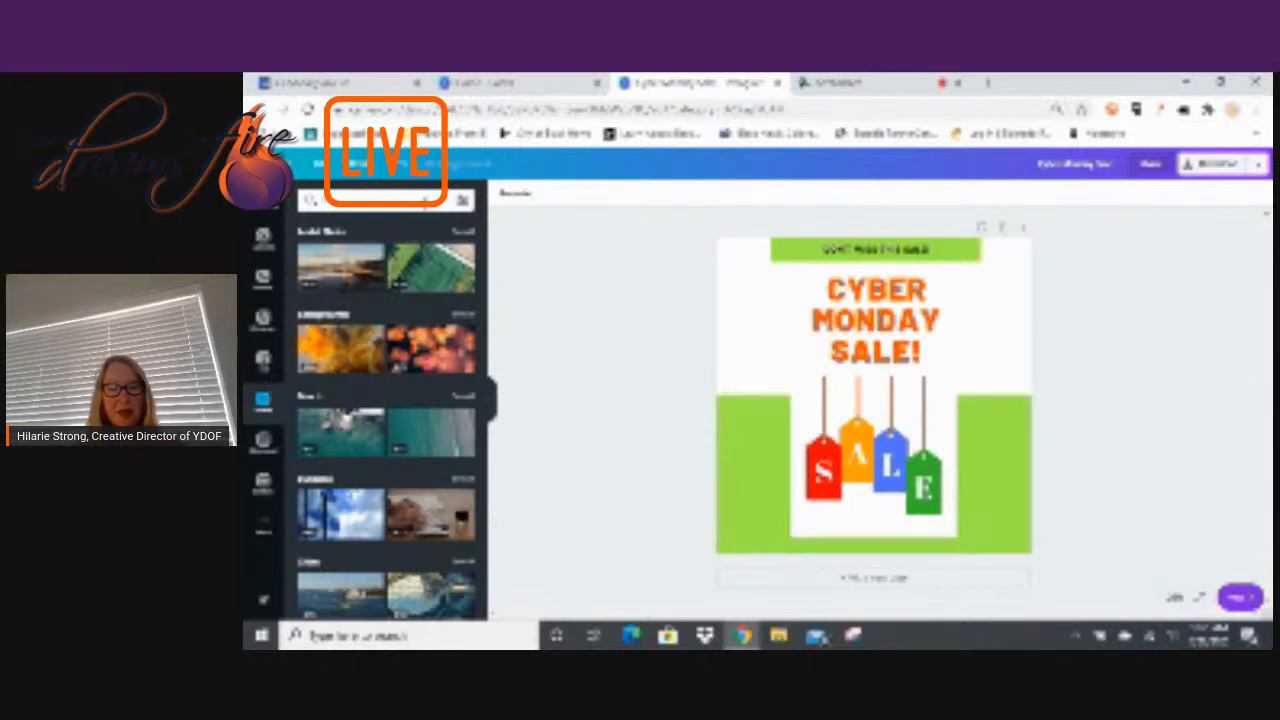
pyautogui.press('Return')
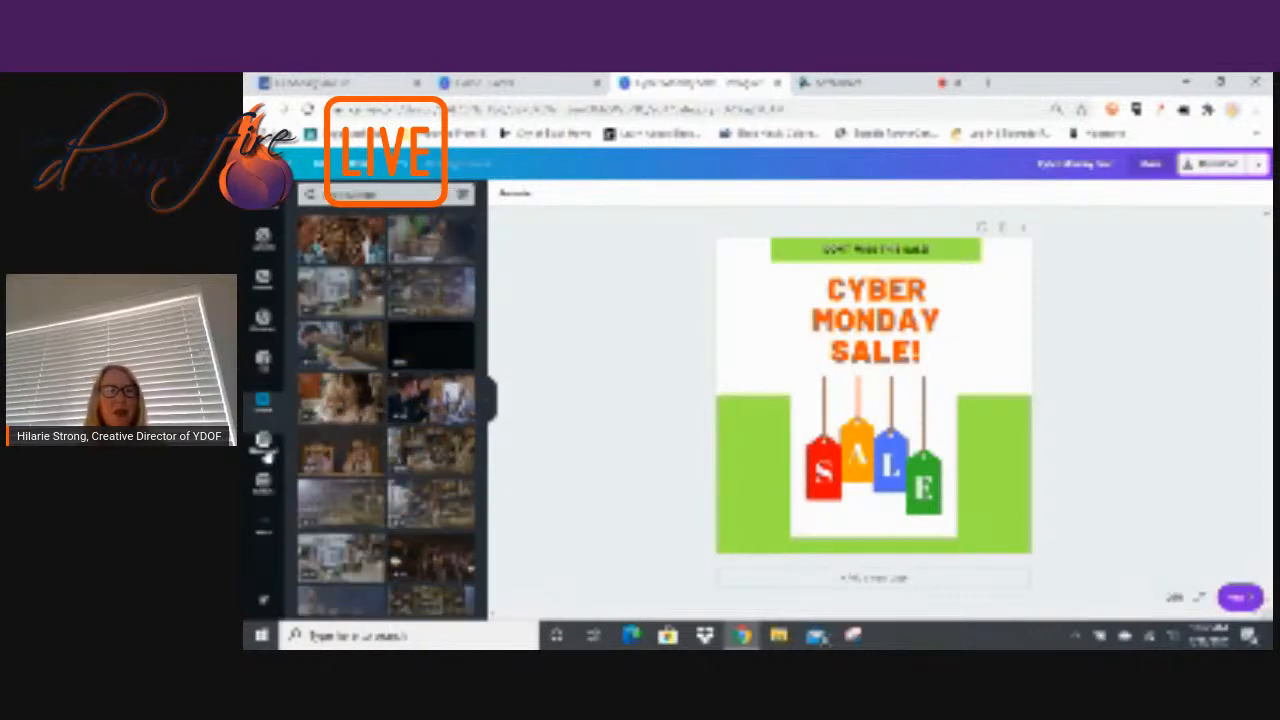
pyautogui.click(264, 450)
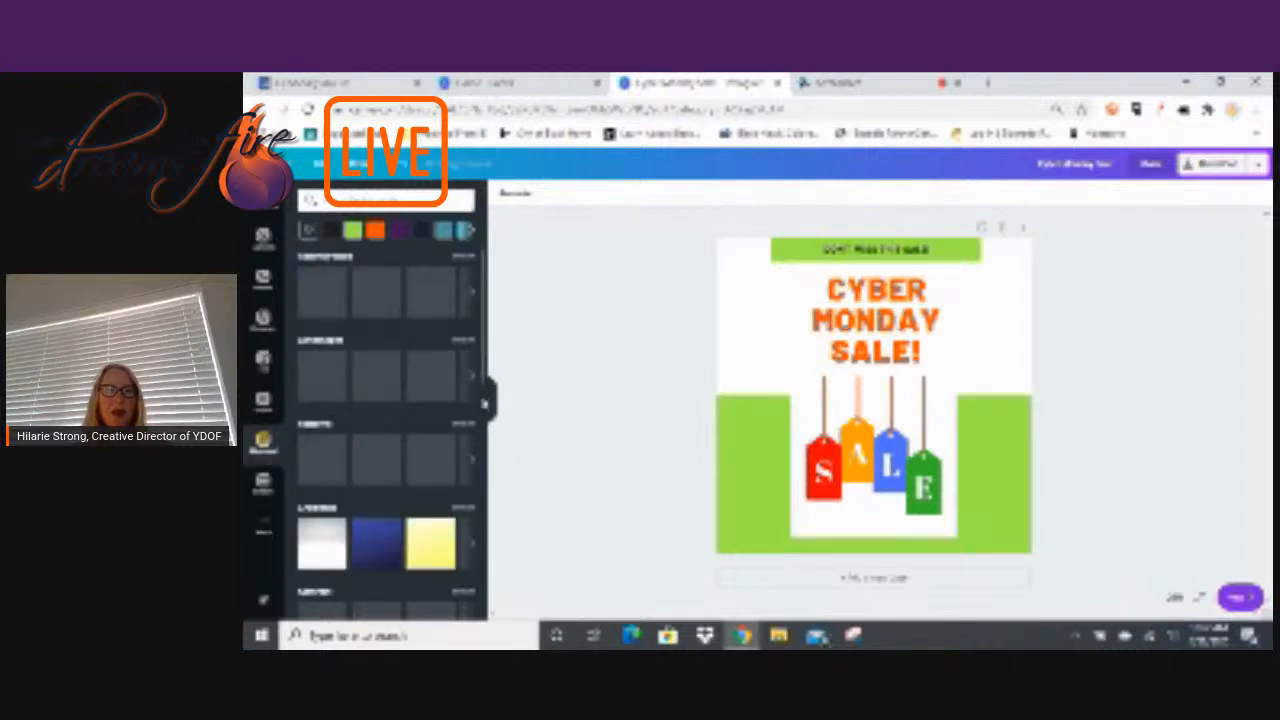
pyautogui.scroll(-2, 484, 402)
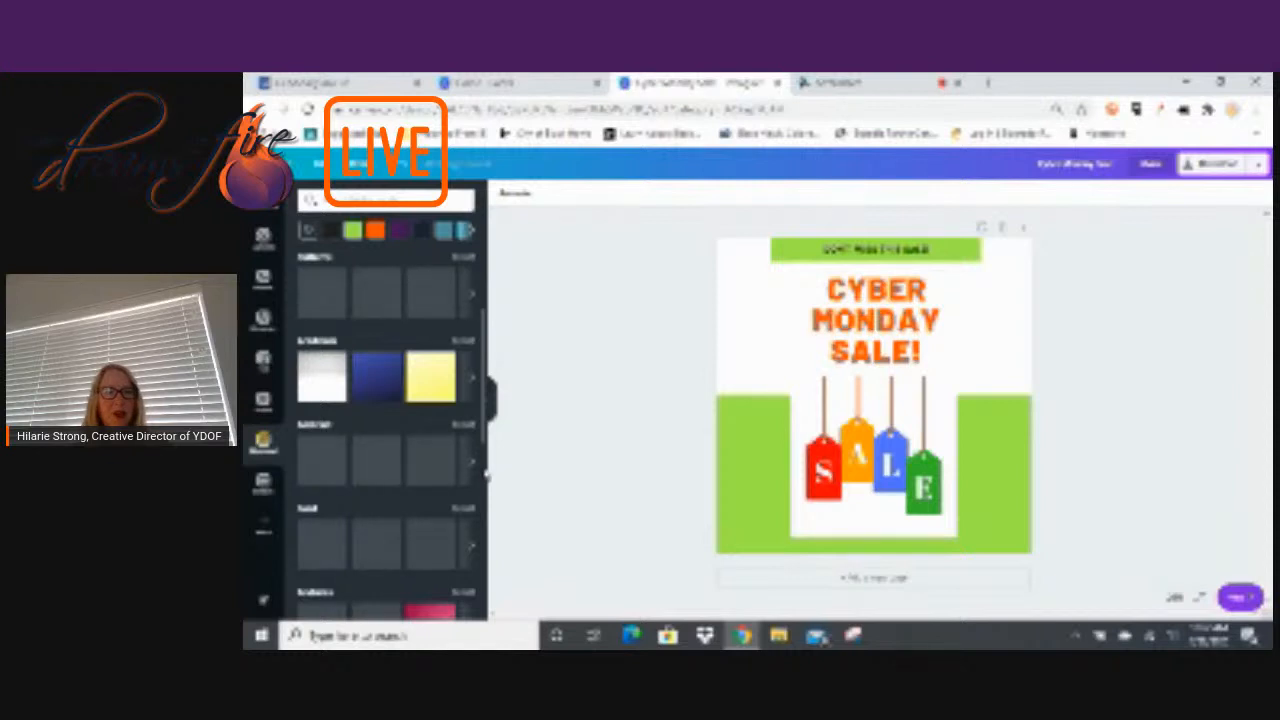
pyautogui.scroll(-5, 486, 476)
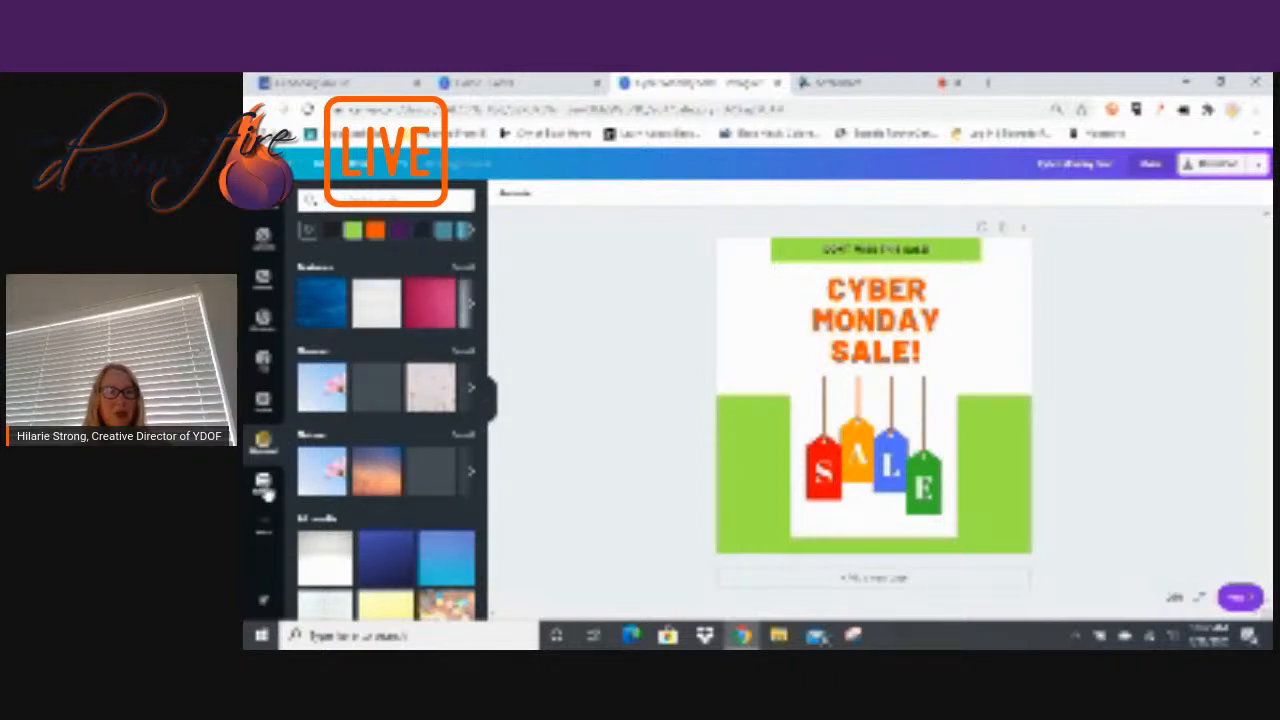
# Look at the design folders and the additional apps and integrations.
pyautogui.click(266, 490)
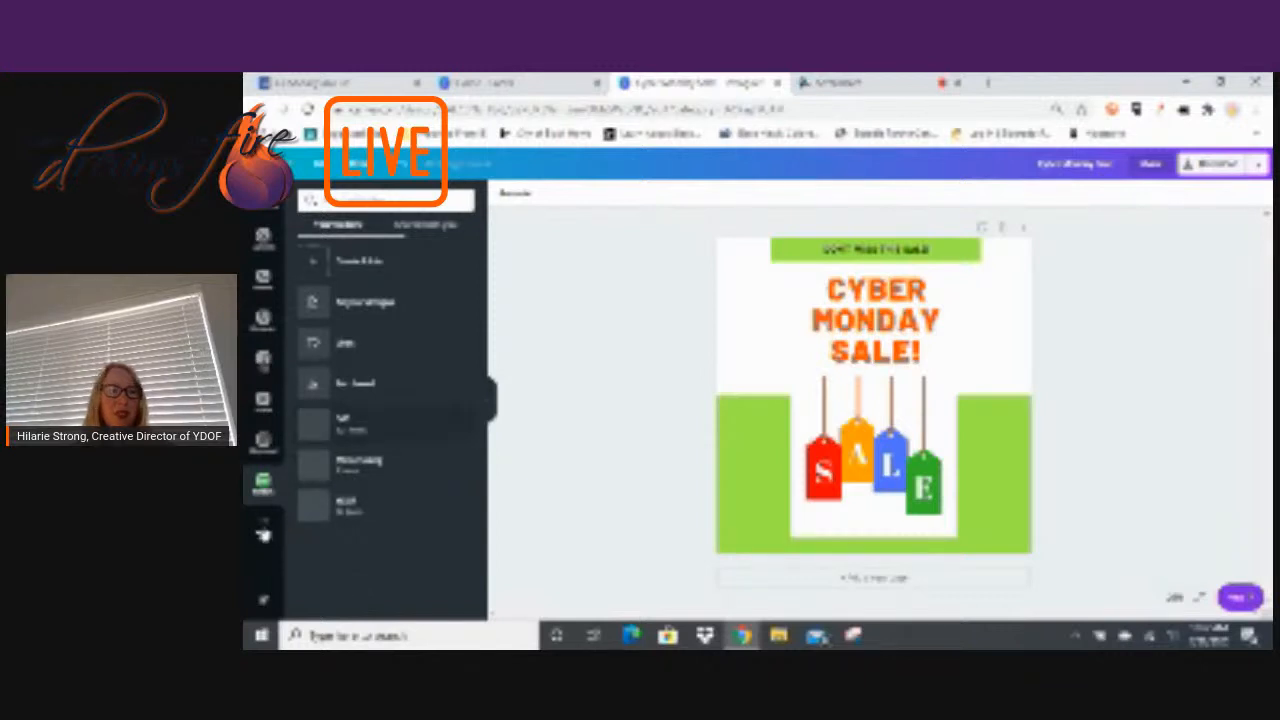
pyautogui.click(263, 532)
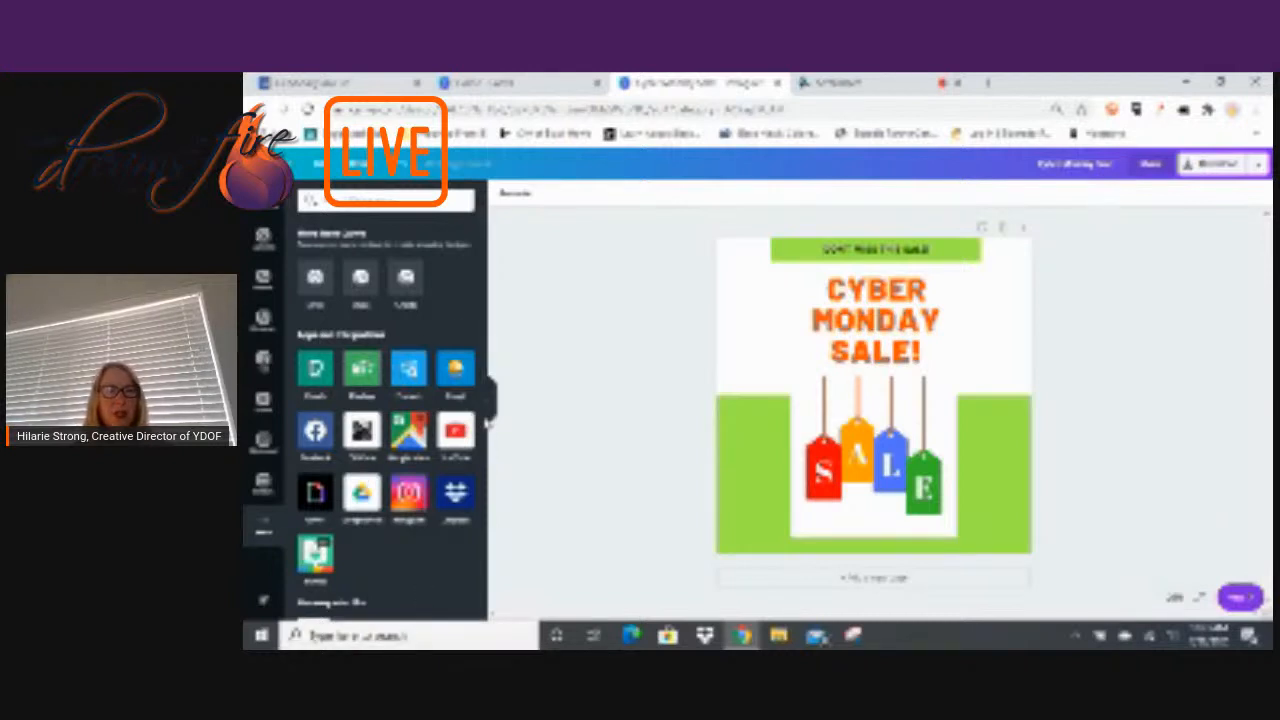
# Look through the rest of the list of apps and integrations.
pyautogui.moveTo(486, 456); pyautogui.dragTo(486, 585)
pyautogui.scroll(5, 472, 314)
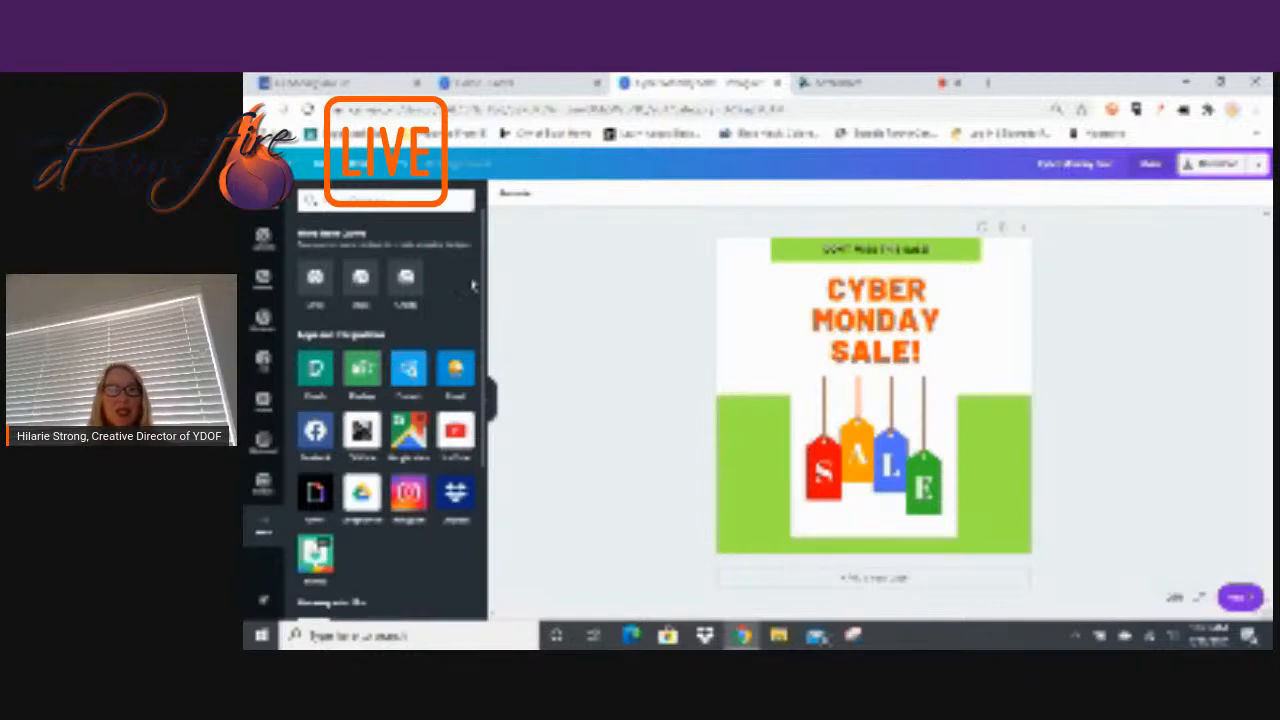
# Try the Rise, Tumble and Simple animations on the sale post, with the Simple animation's timing set to fast.
pyautogui.click(514, 195)
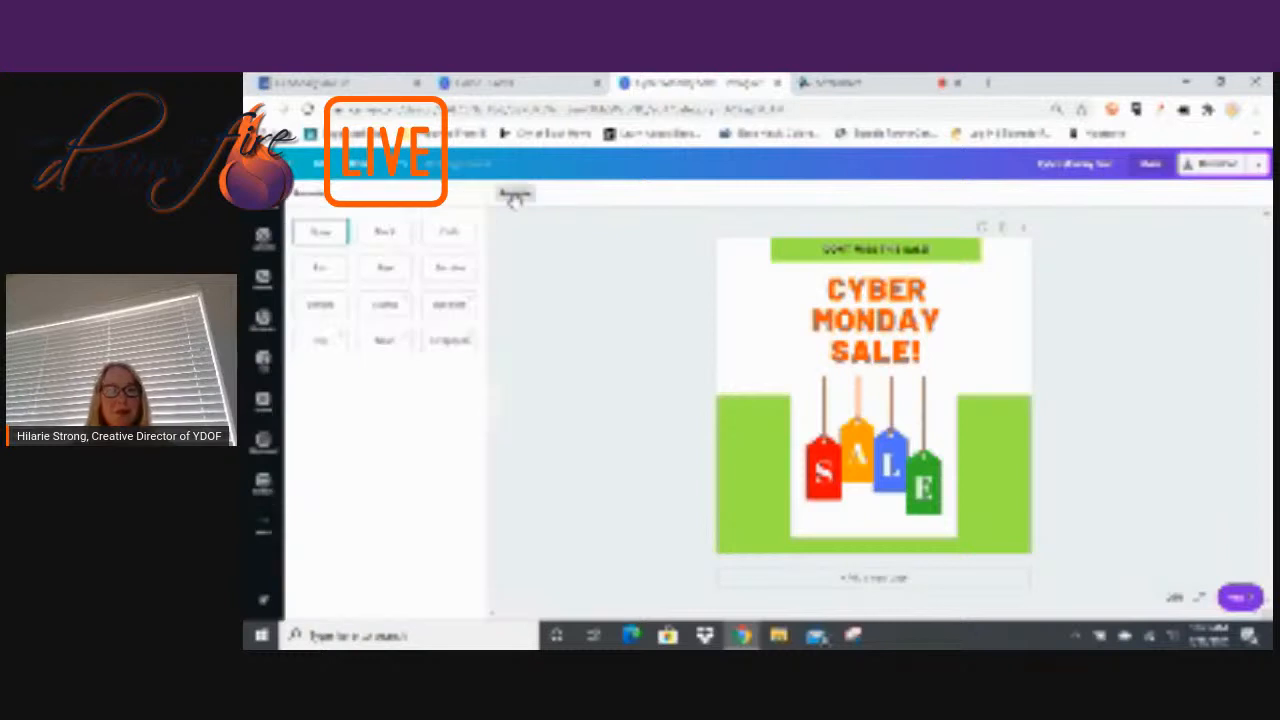
pyautogui.click(392, 271)
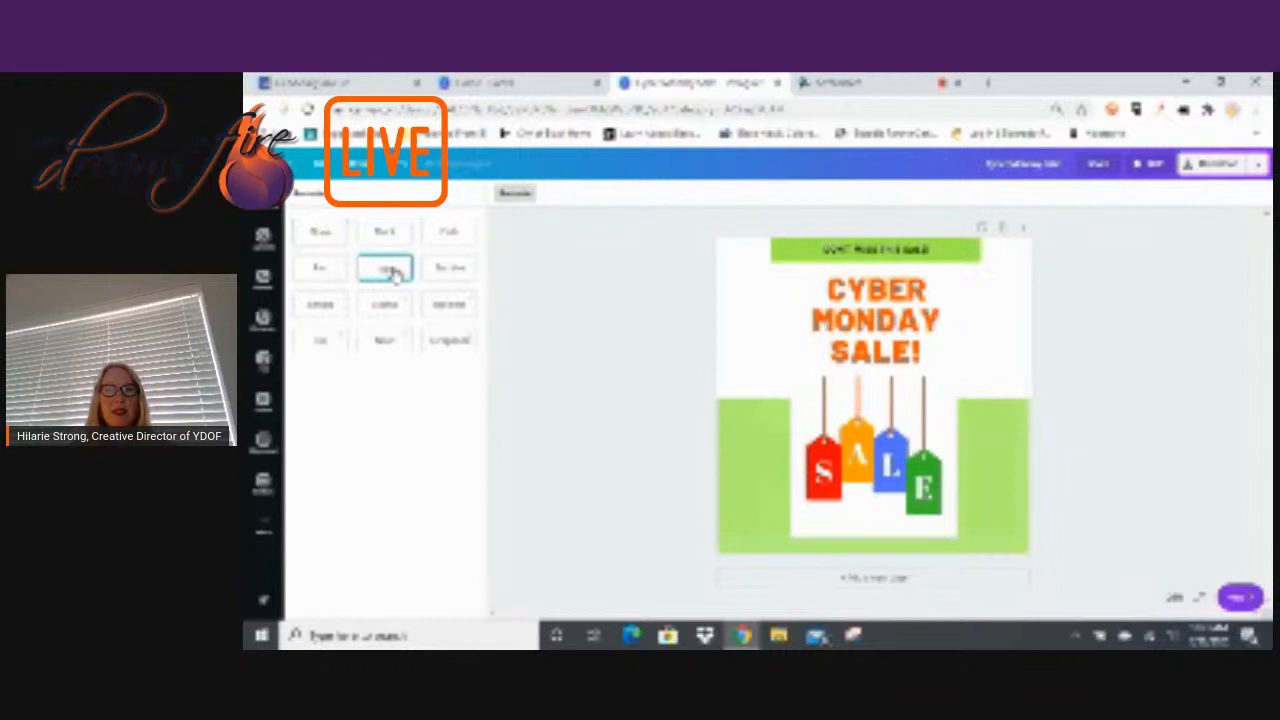
pyautogui.click(450, 278)
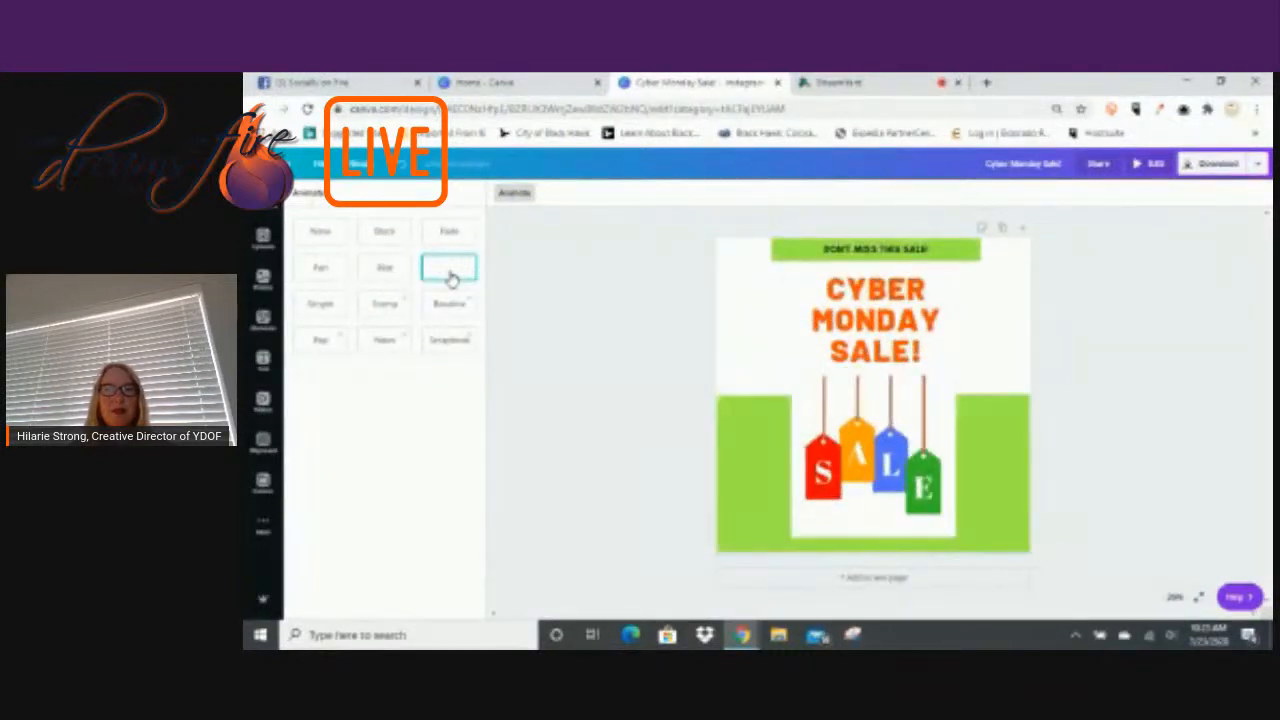
pyautogui.click(320, 305)
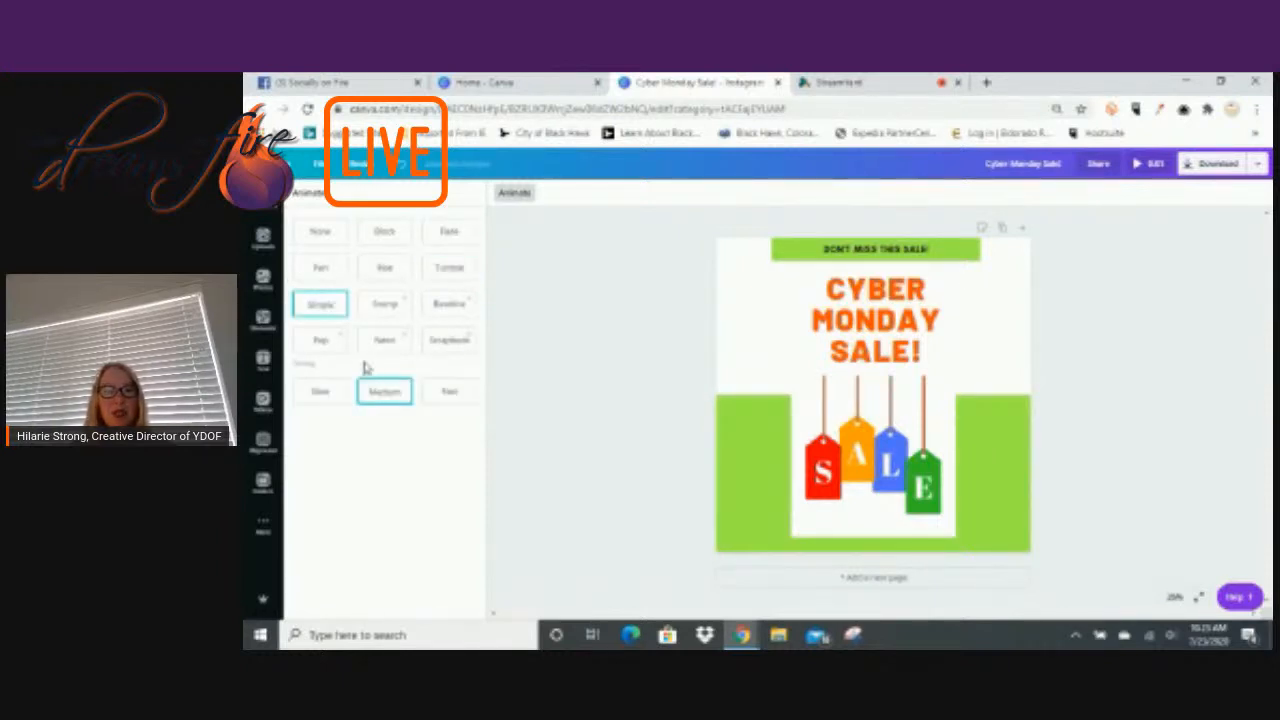
pyautogui.click(446, 393)
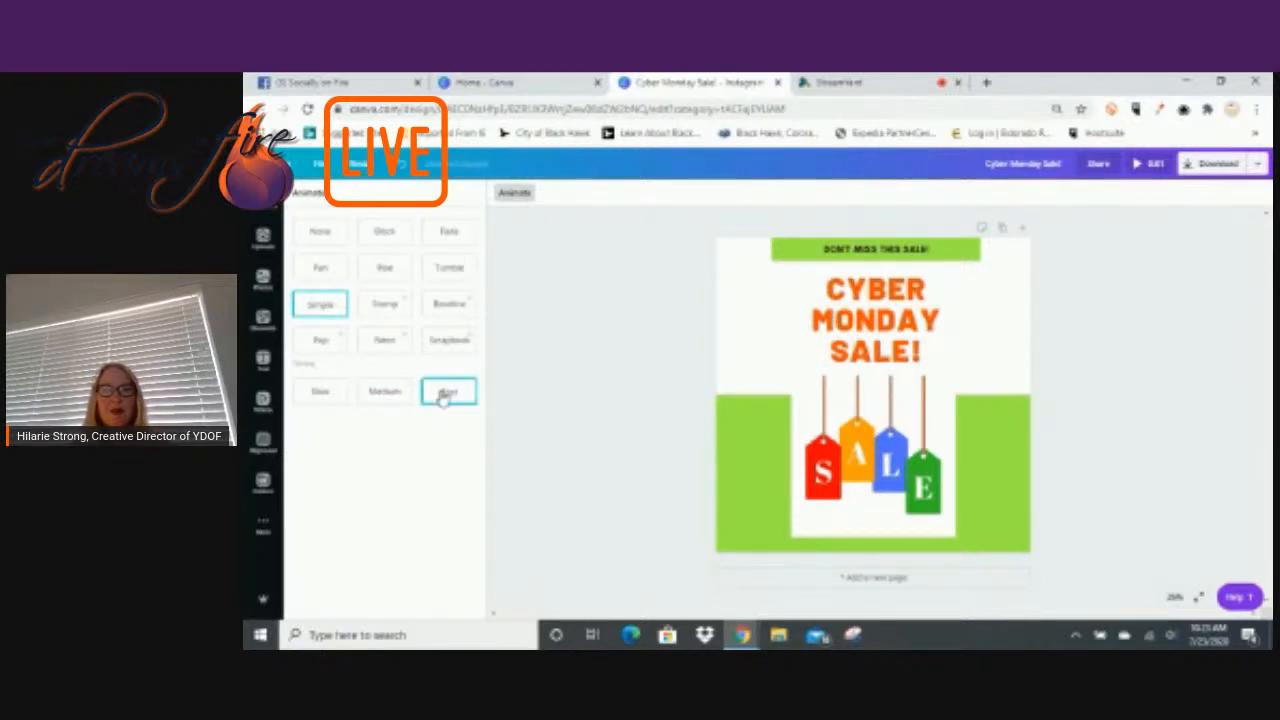
# Preview the Stamp, Baseline, Pop and Neon animations on the post, and apply the Scrapbook animation.
pyautogui.click(386, 310)
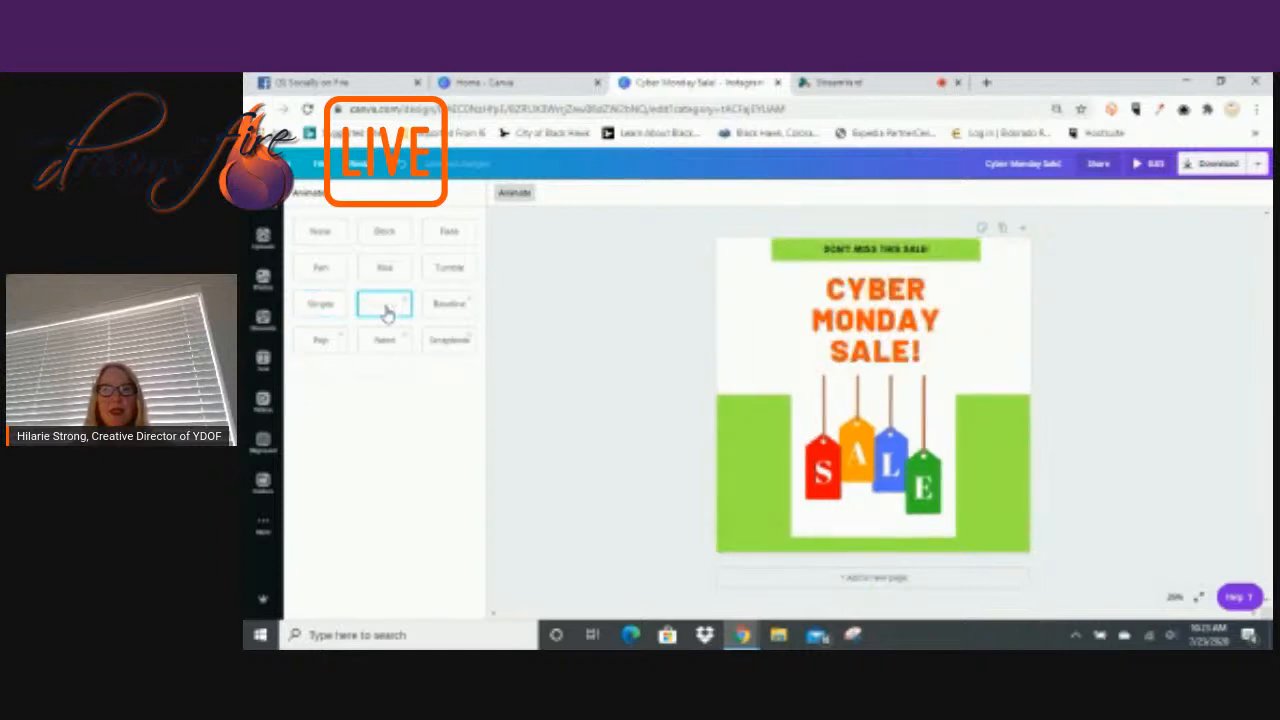
pyautogui.click(446, 311)
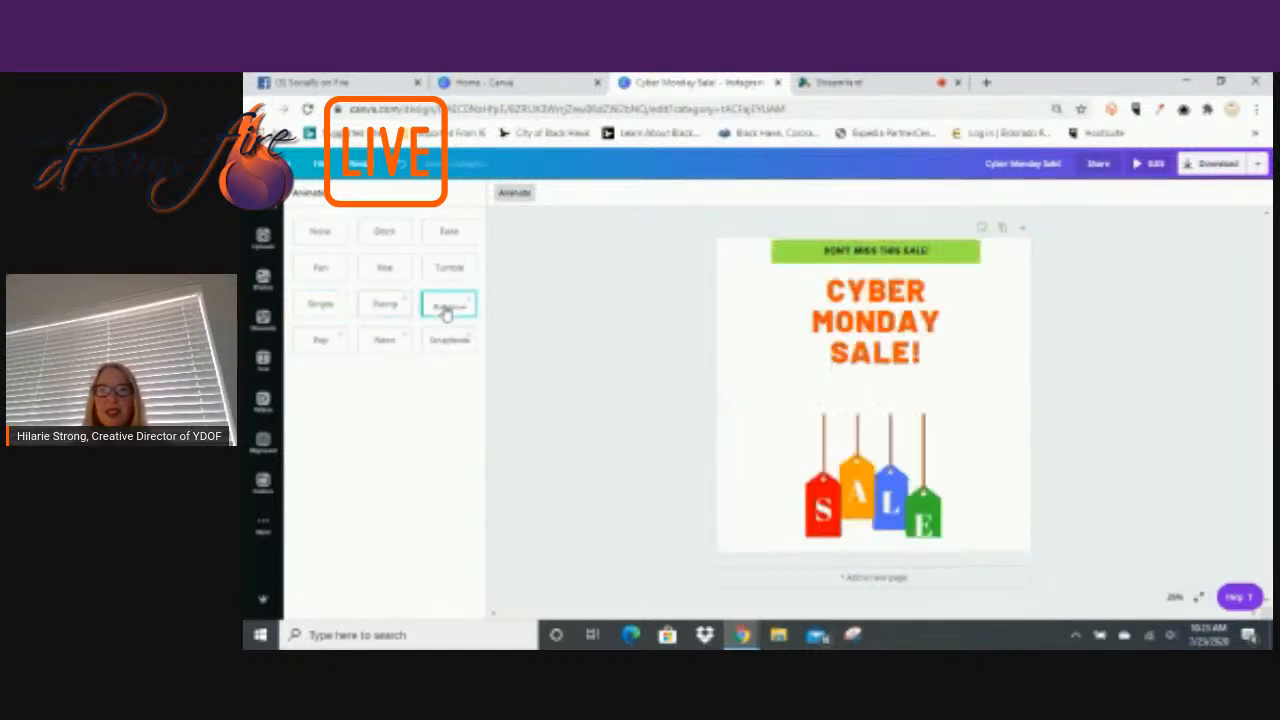
pyautogui.click(327, 342)
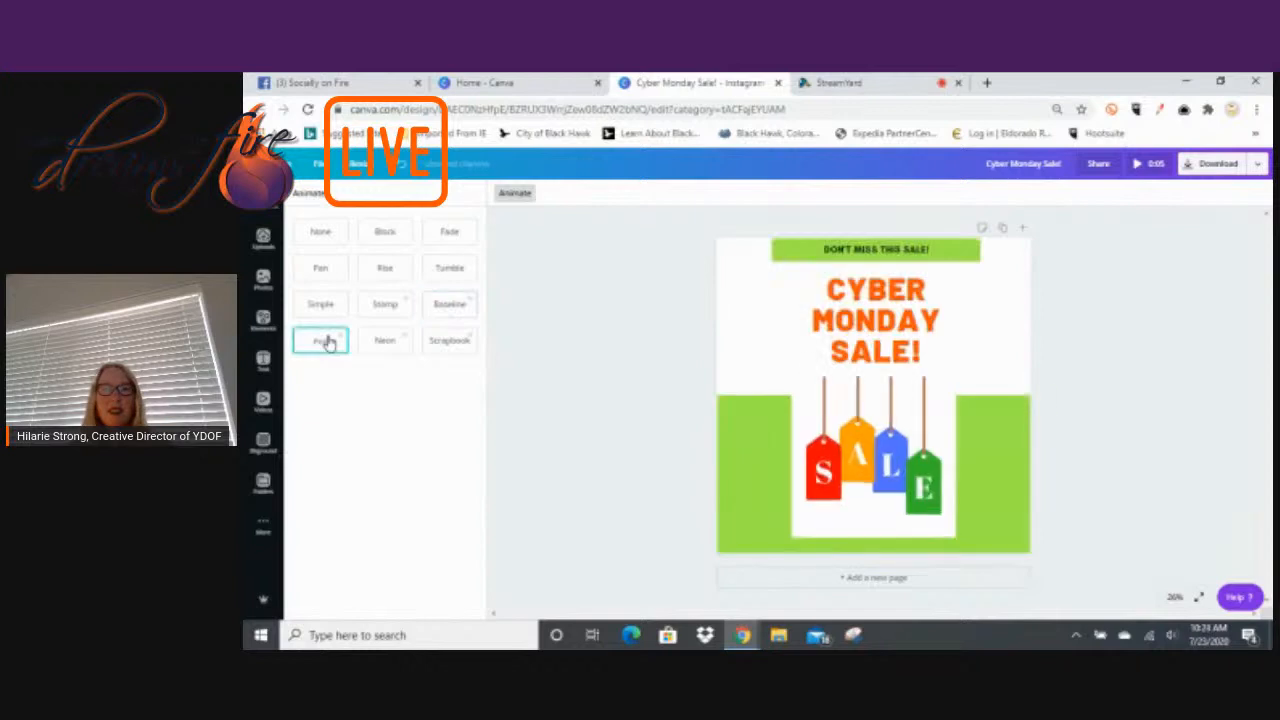
pyautogui.click(386, 345)
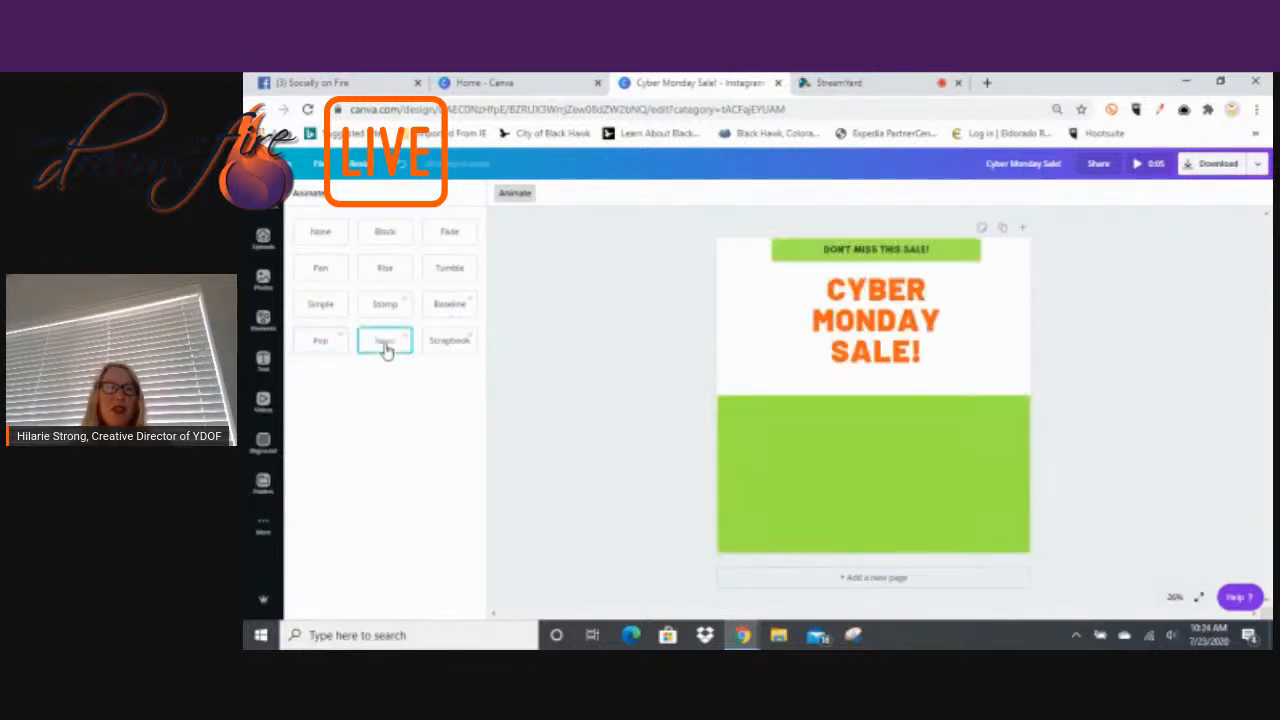
pyautogui.click(455, 343)
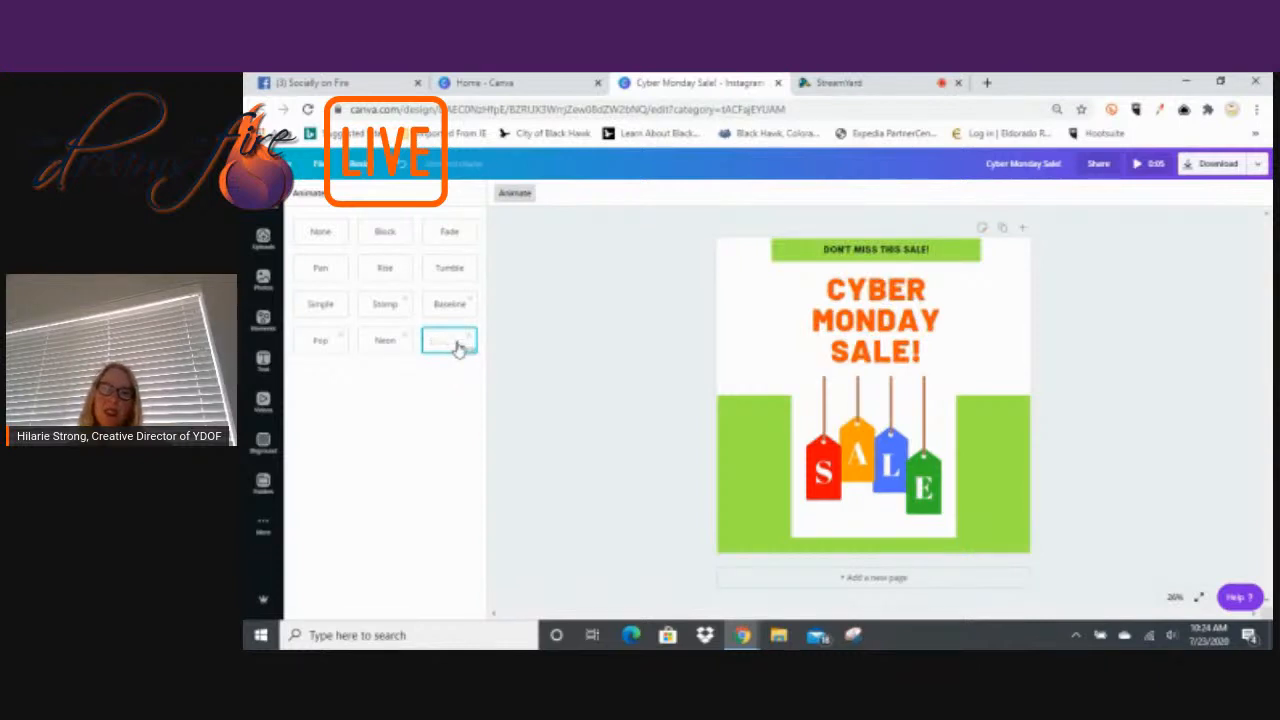
pyautogui.click(517, 192)
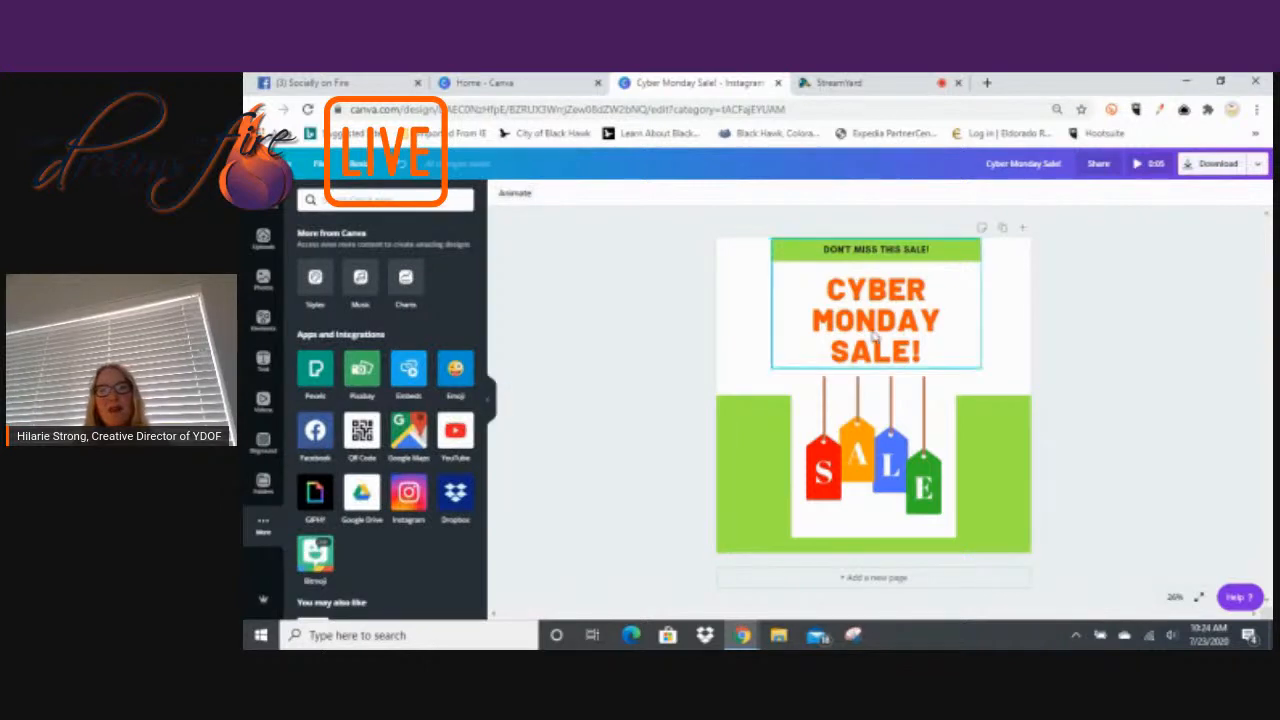
pyautogui.click(824, 406)
pyautogui.click(834, 342)
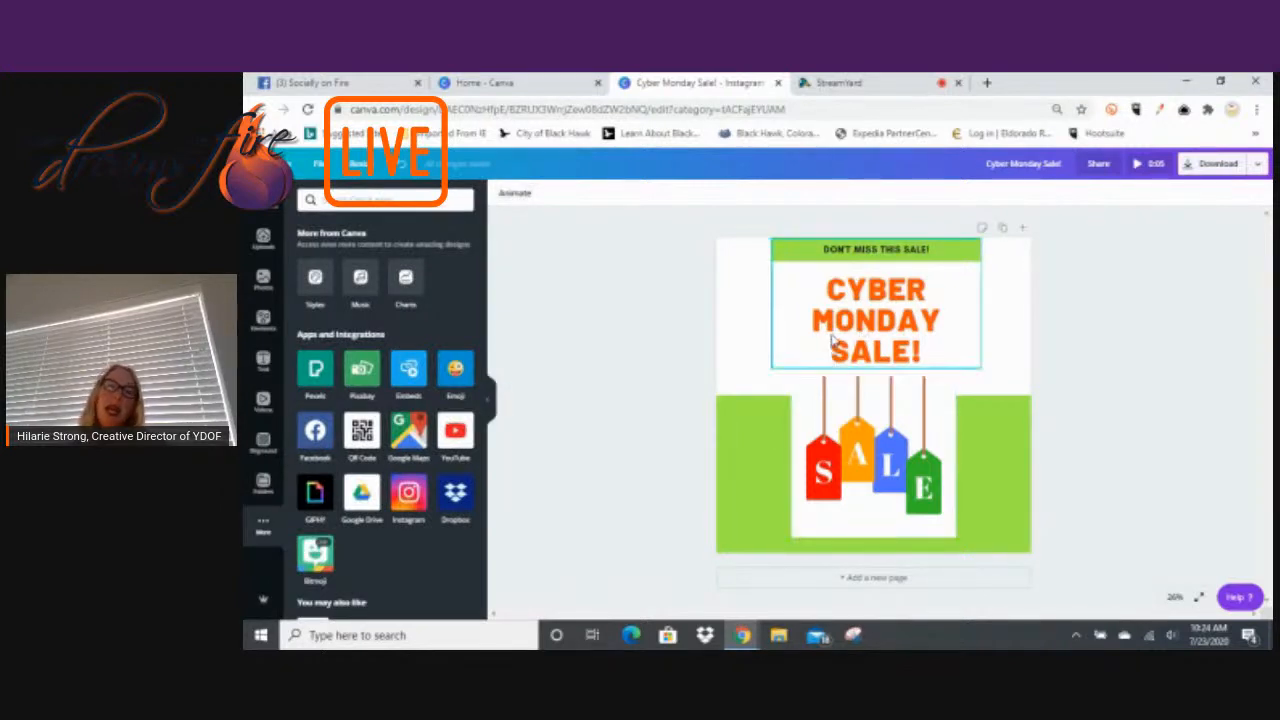
pyautogui.click(706, 377)
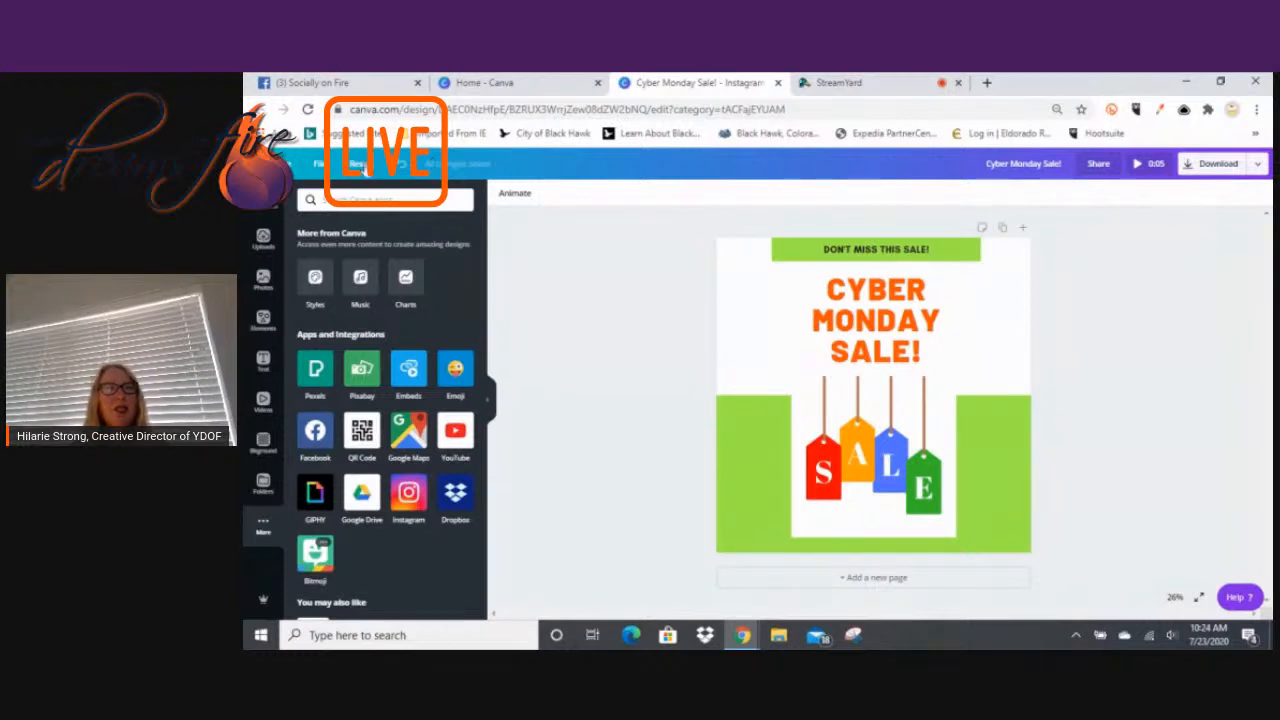
# Create a resized copy of the sale post in the Facebook Story format.
pyautogui.click(363, 167)
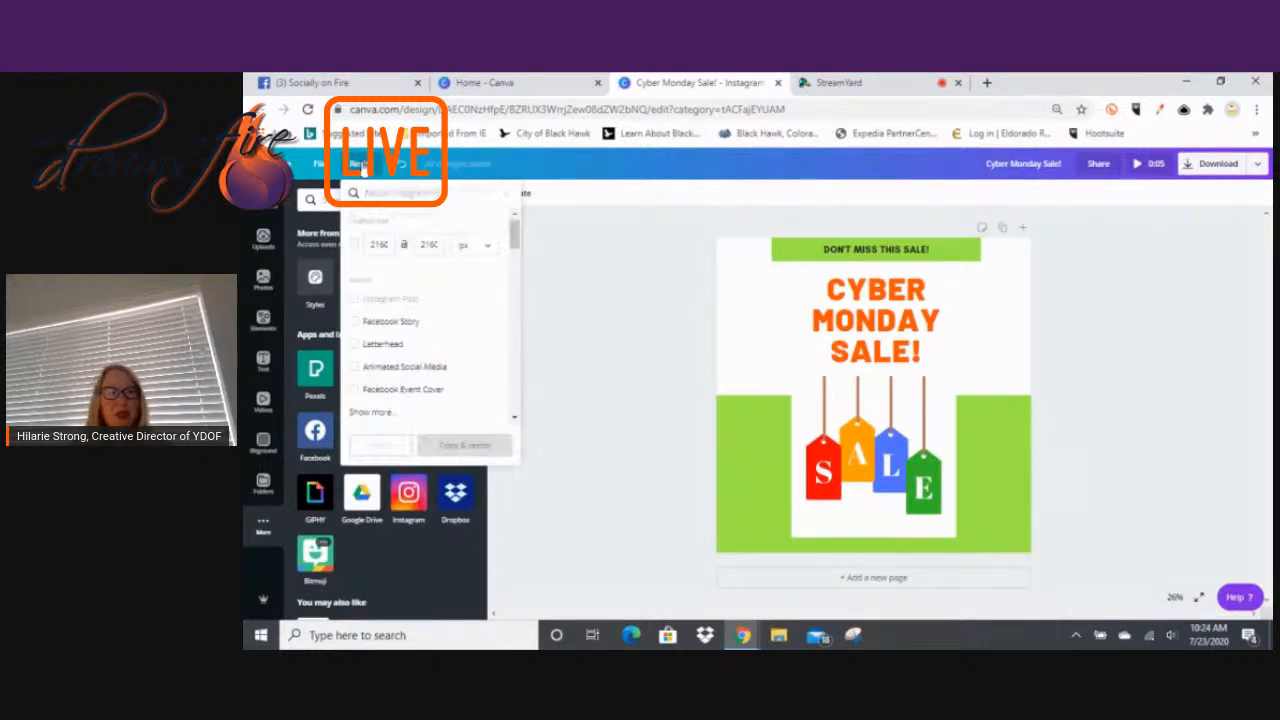
pyautogui.click(395, 321)
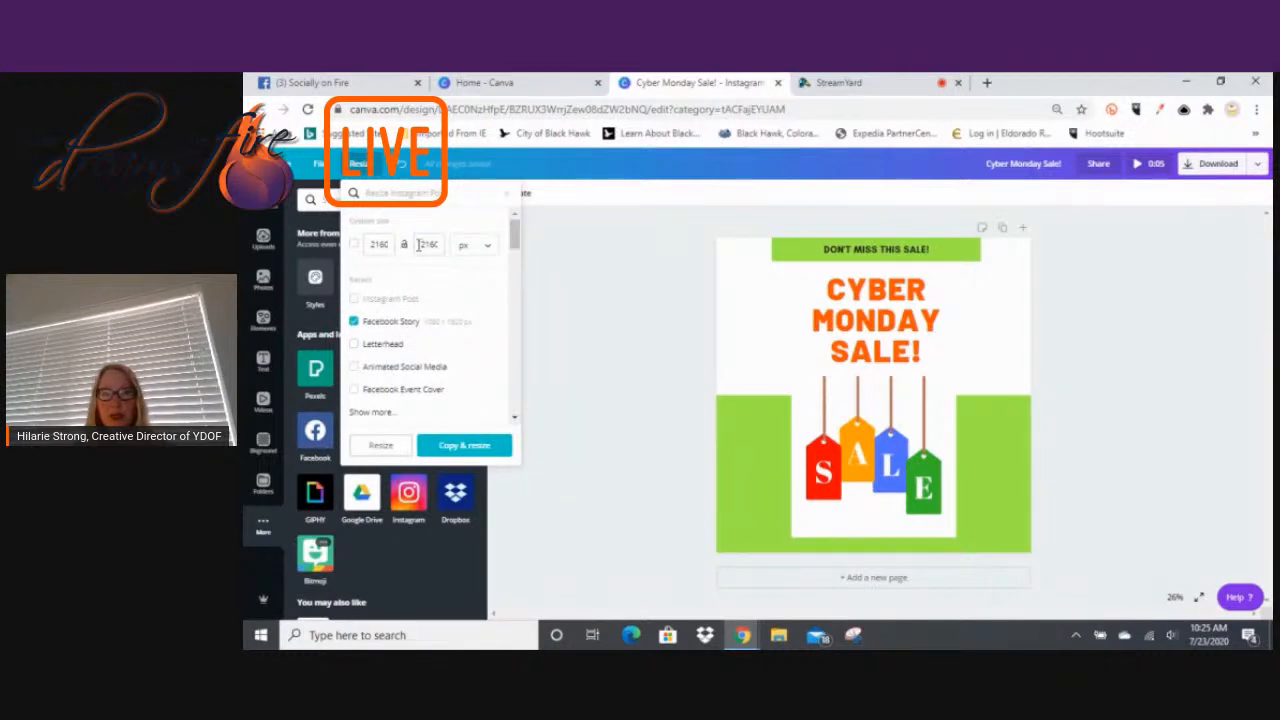
pyautogui.click(460, 446)
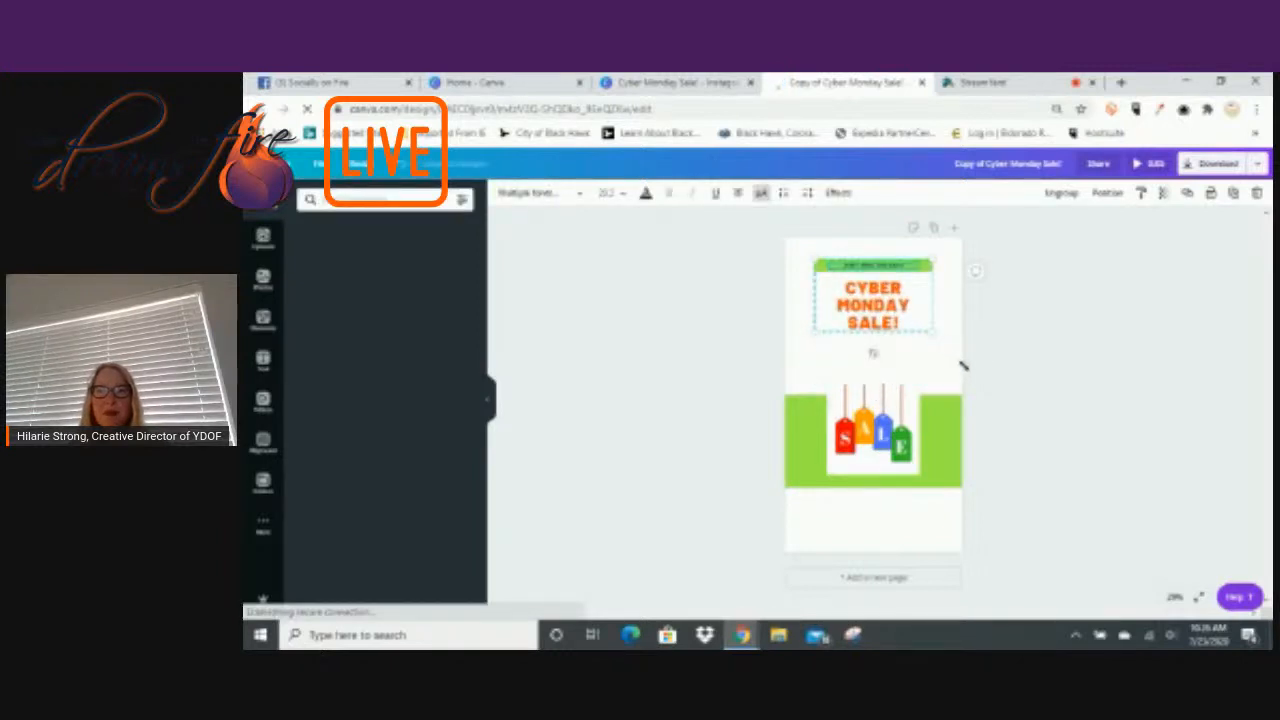
# Enlarge the headline group and the SALE tags picture to nearly the full width of the story page.
pyautogui.moveTo(932, 330); pyautogui.dragTo(968, 378)
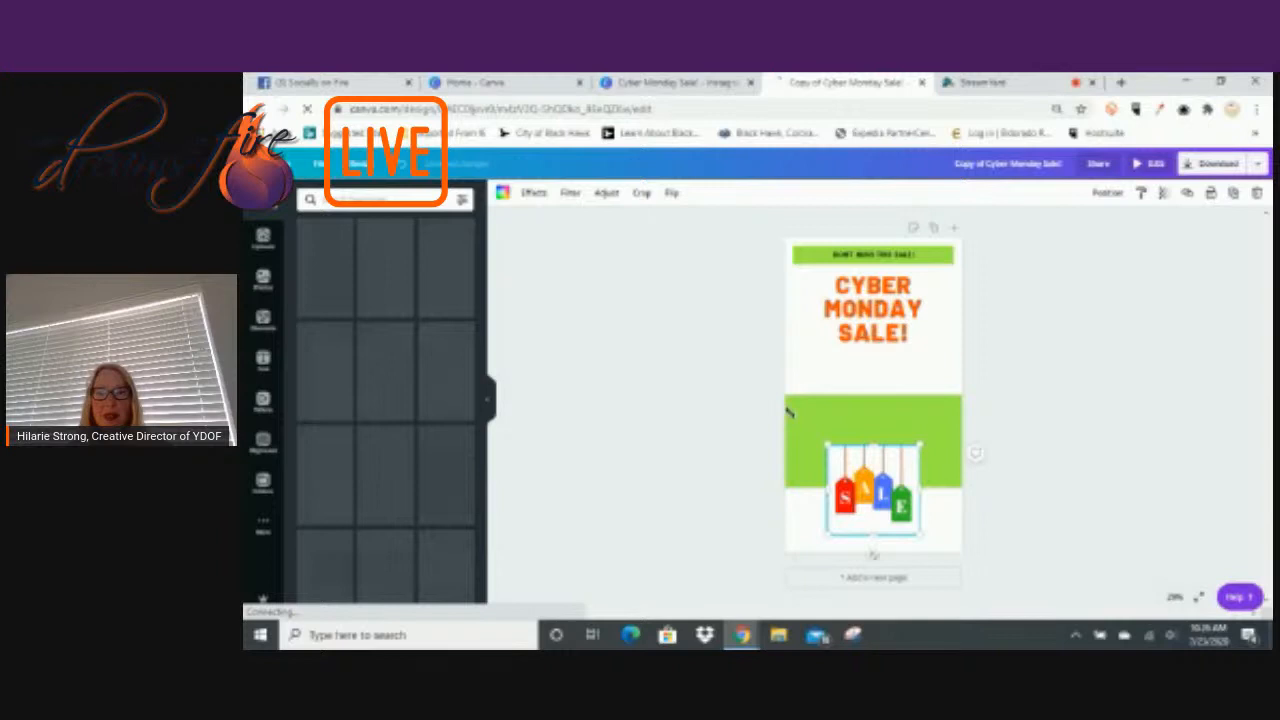
pyautogui.moveTo(826, 444); pyautogui.dragTo(790, 402)
pyautogui.moveTo(922, 402); pyautogui.dragTo(964, 408)
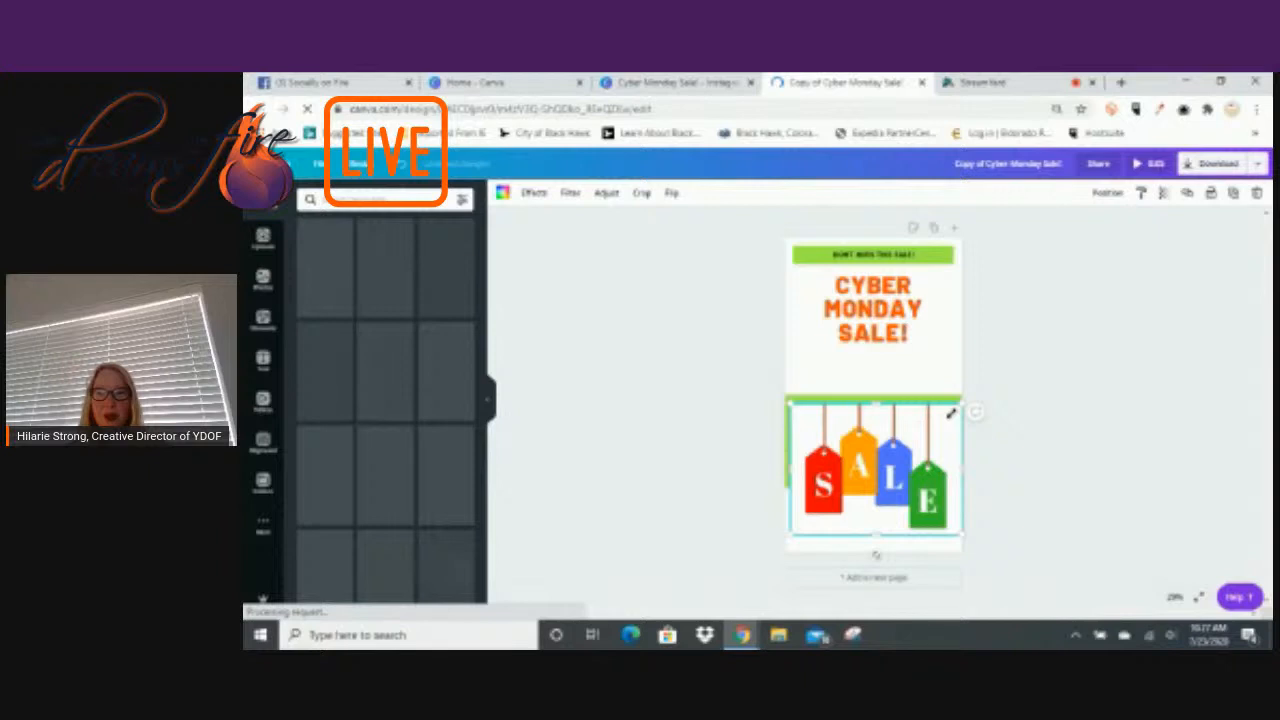
# Move the green block up to just below the headline and widen it to span the full page width.
pyautogui.moveTo(951, 412); pyautogui.dragTo(940, 378)
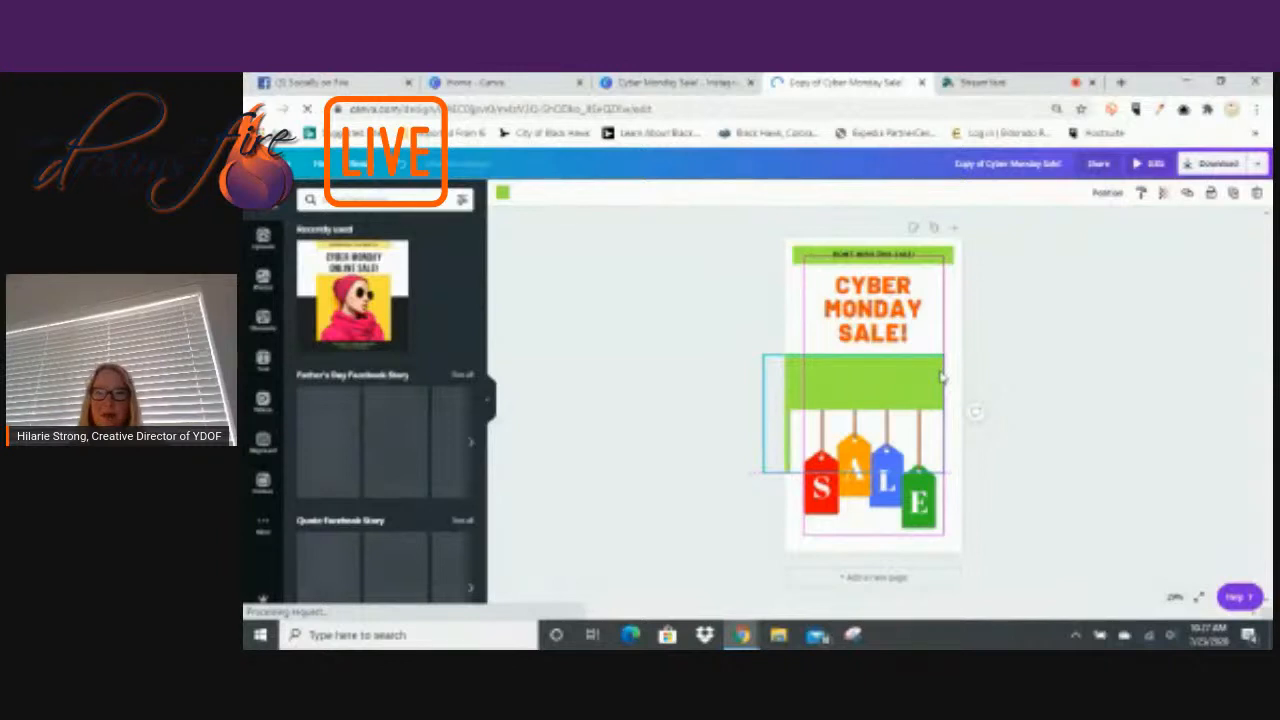
pyautogui.moveTo(940, 377); pyautogui.dragTo(968, 374)
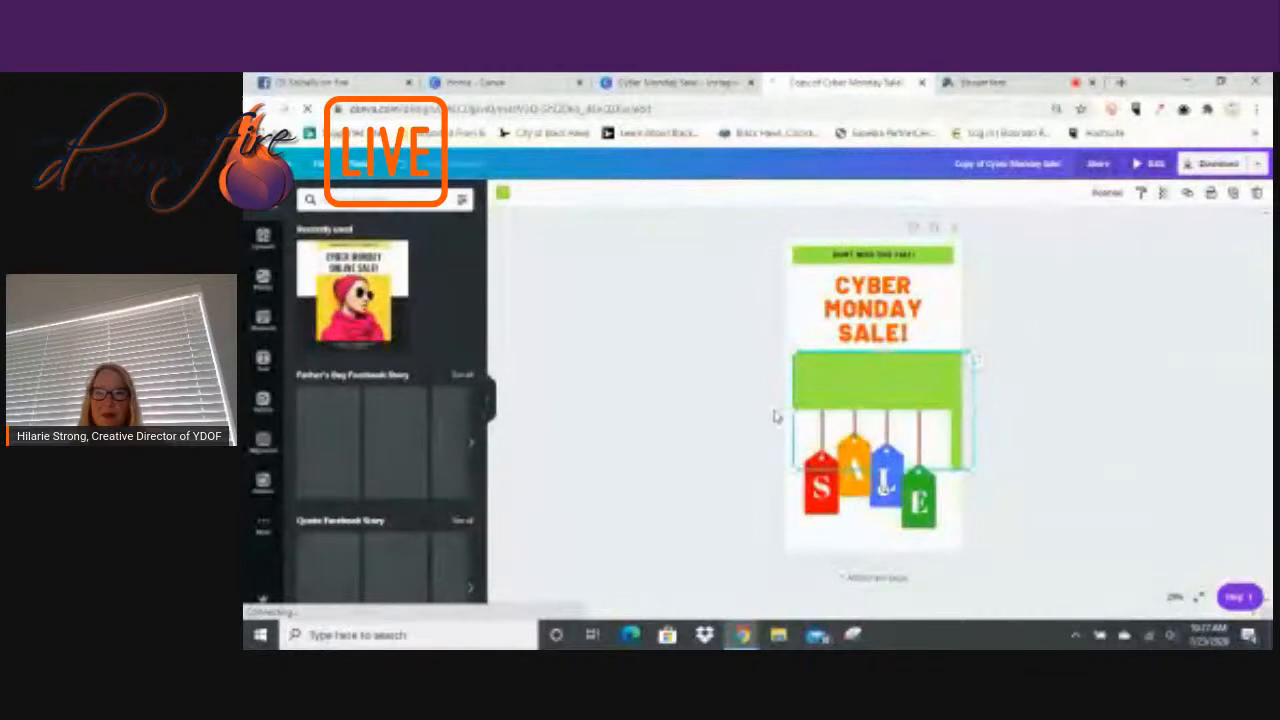
pyautogui.moveTo(792, 412); pyautogui.dragTo(772, 414)
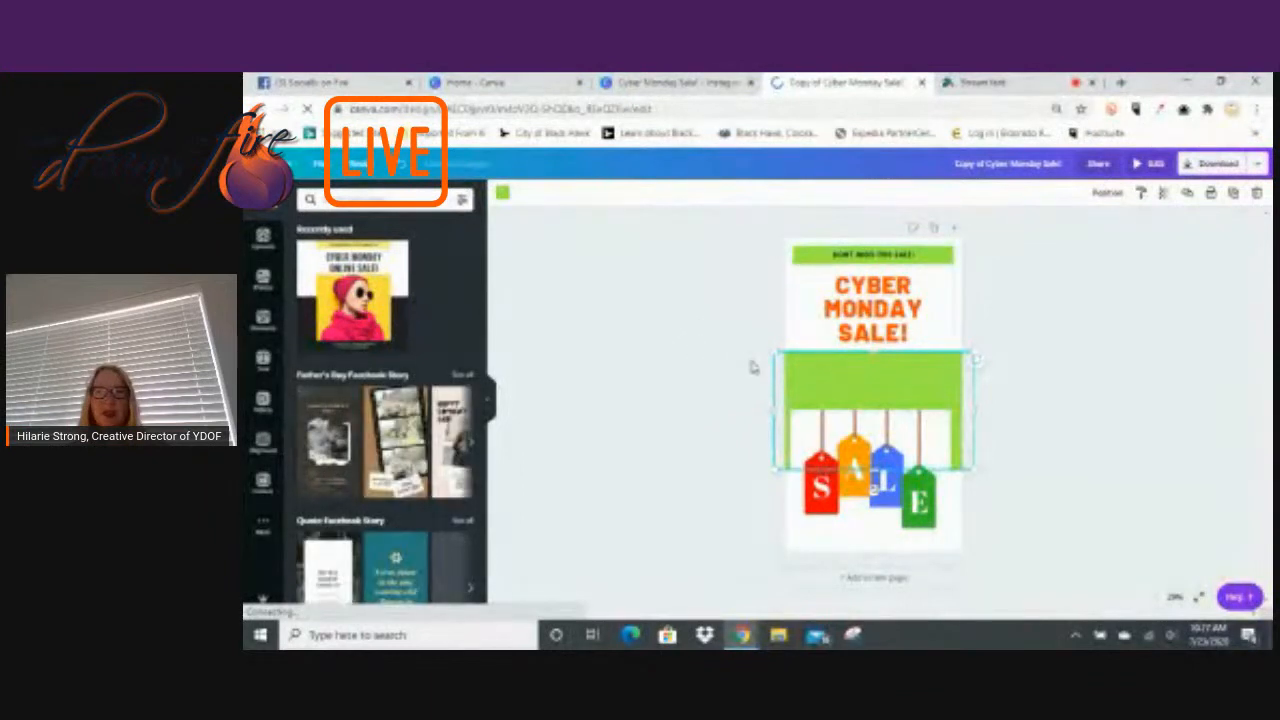
# Open the text effects for the story's headline and close the original Instagram post's browser tab.
pyautogui.click(856, 305)
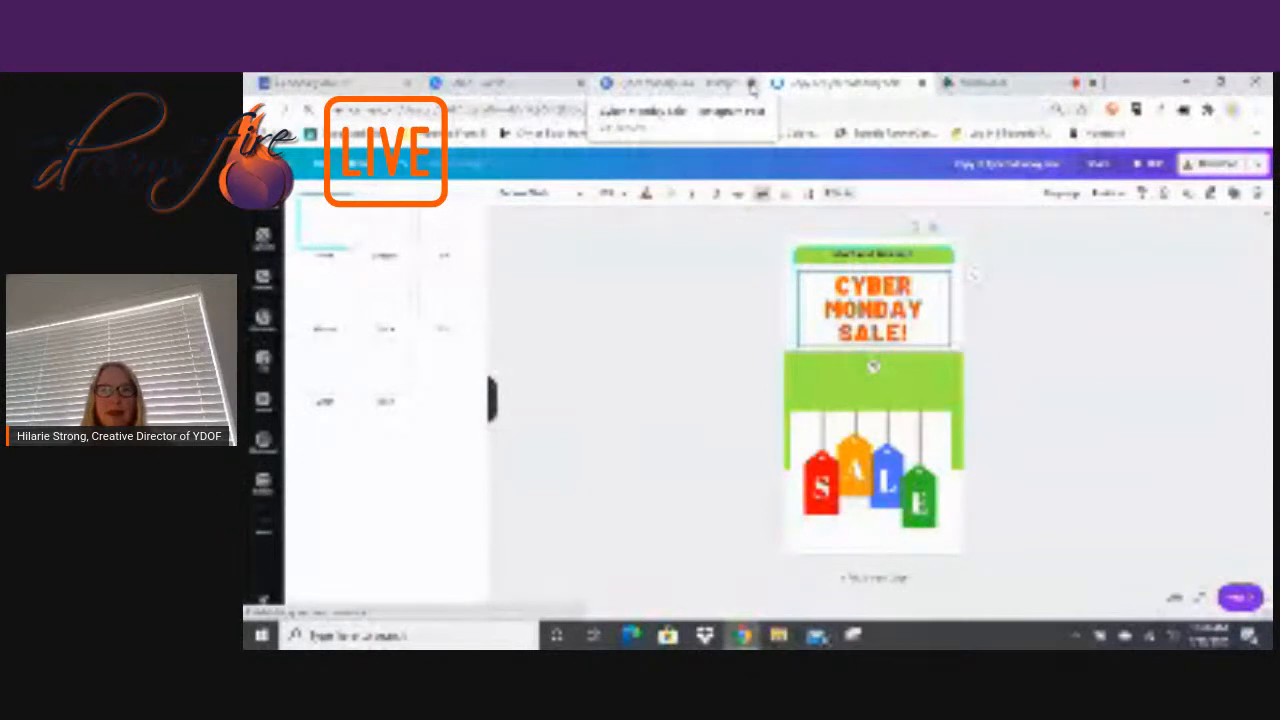
pyautogui.click(752, 86)
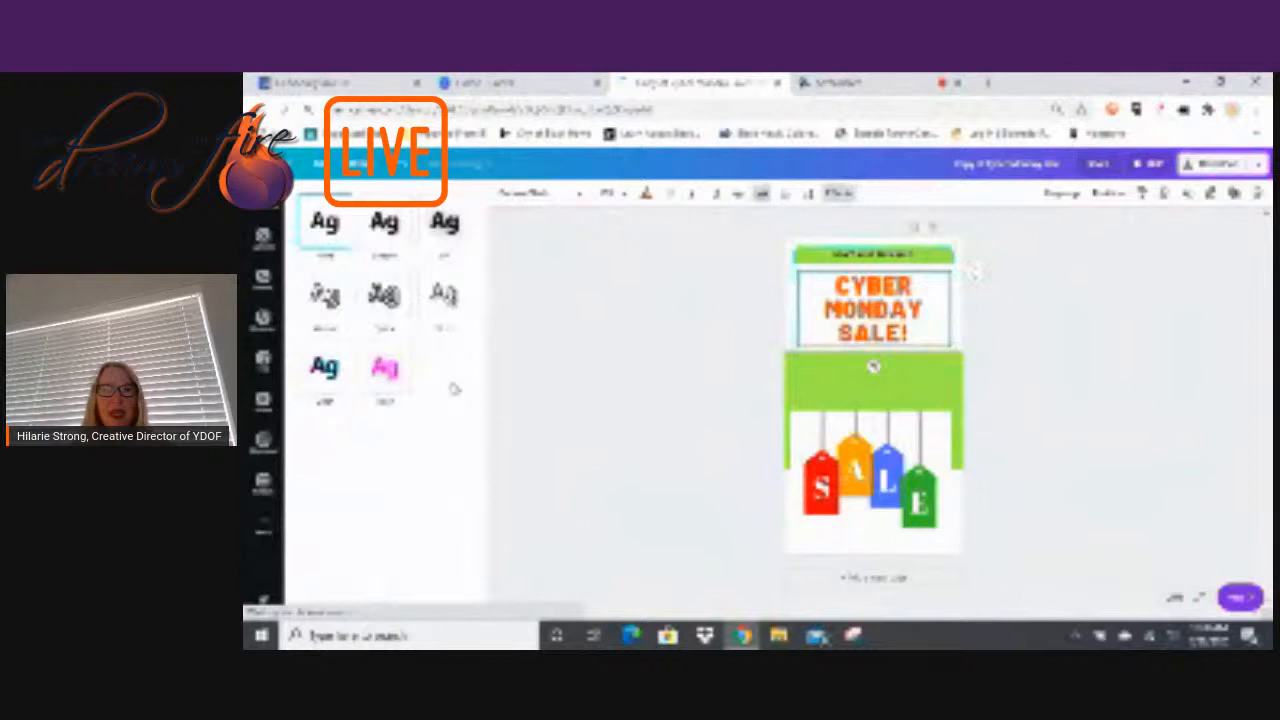
# Try the Neon effect with black text on the "CYBER MONDAY SALE!" headline, and undo both changes.
pyautogui.click(385, 368)
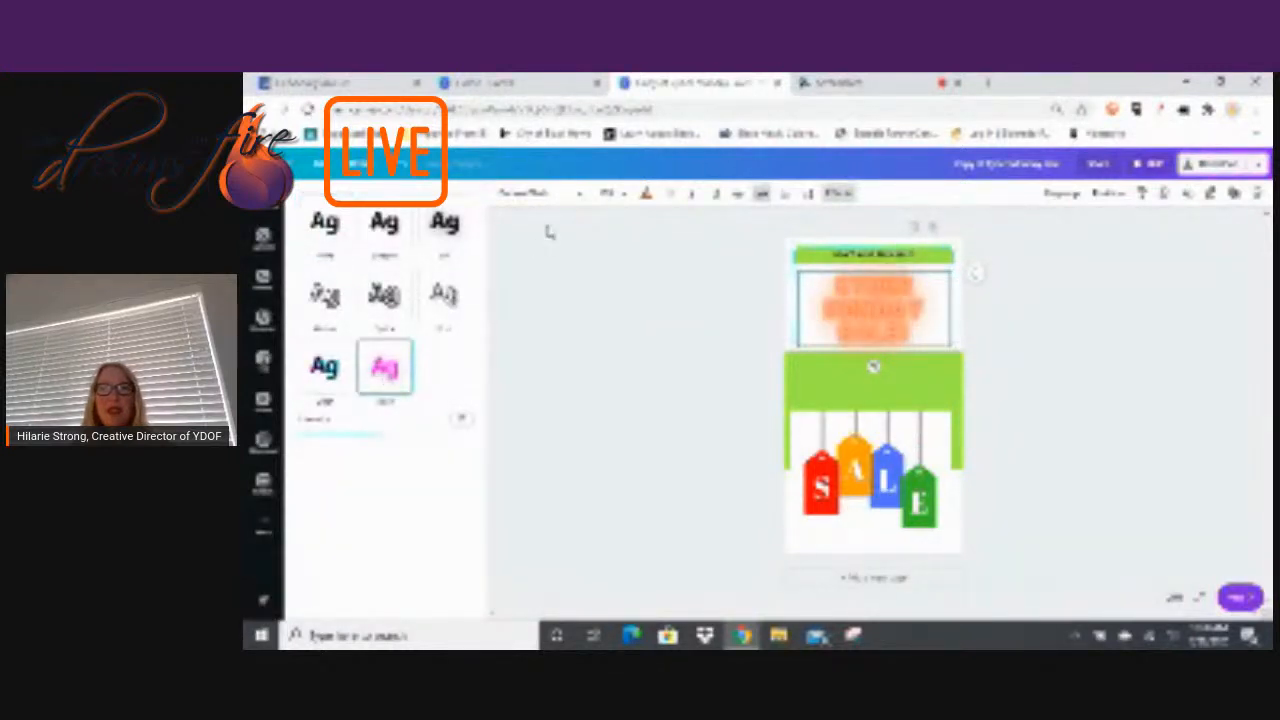
pyautogui.click(647, 196)
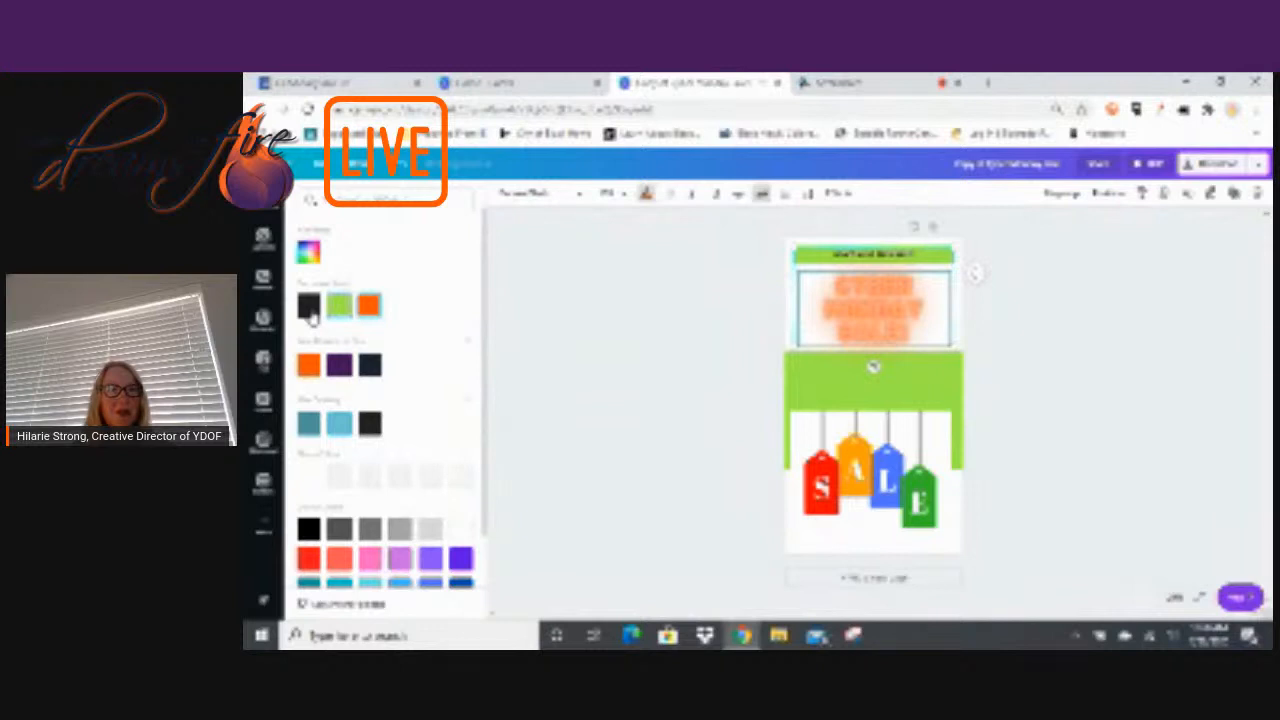
pyautogui.click(310, 312)
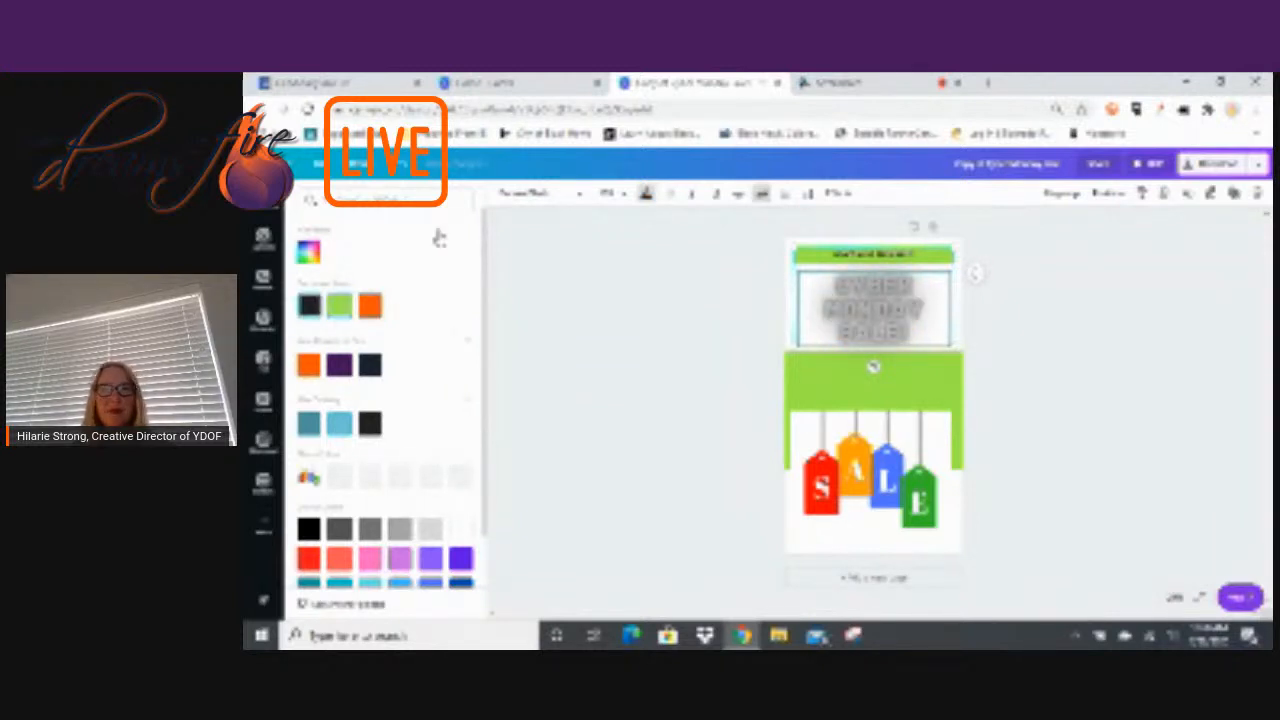
pyautogui.click(405, 170)
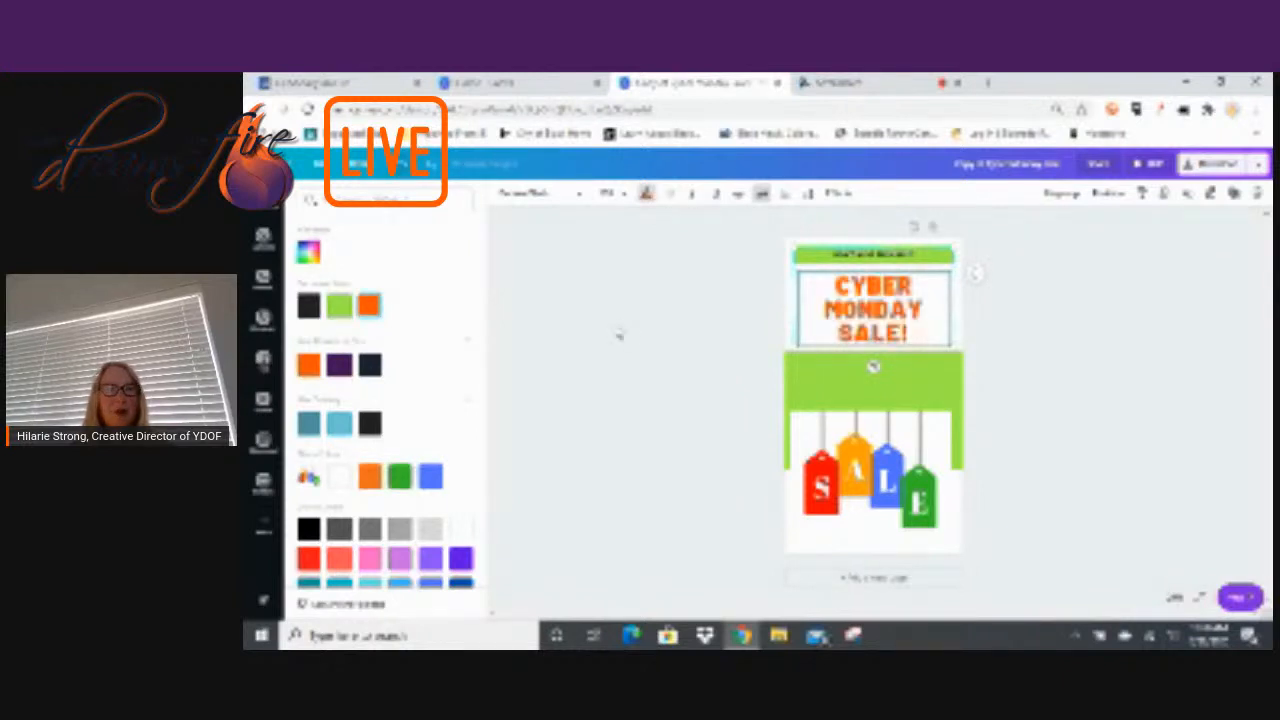
pyautogui.click(616, 331)
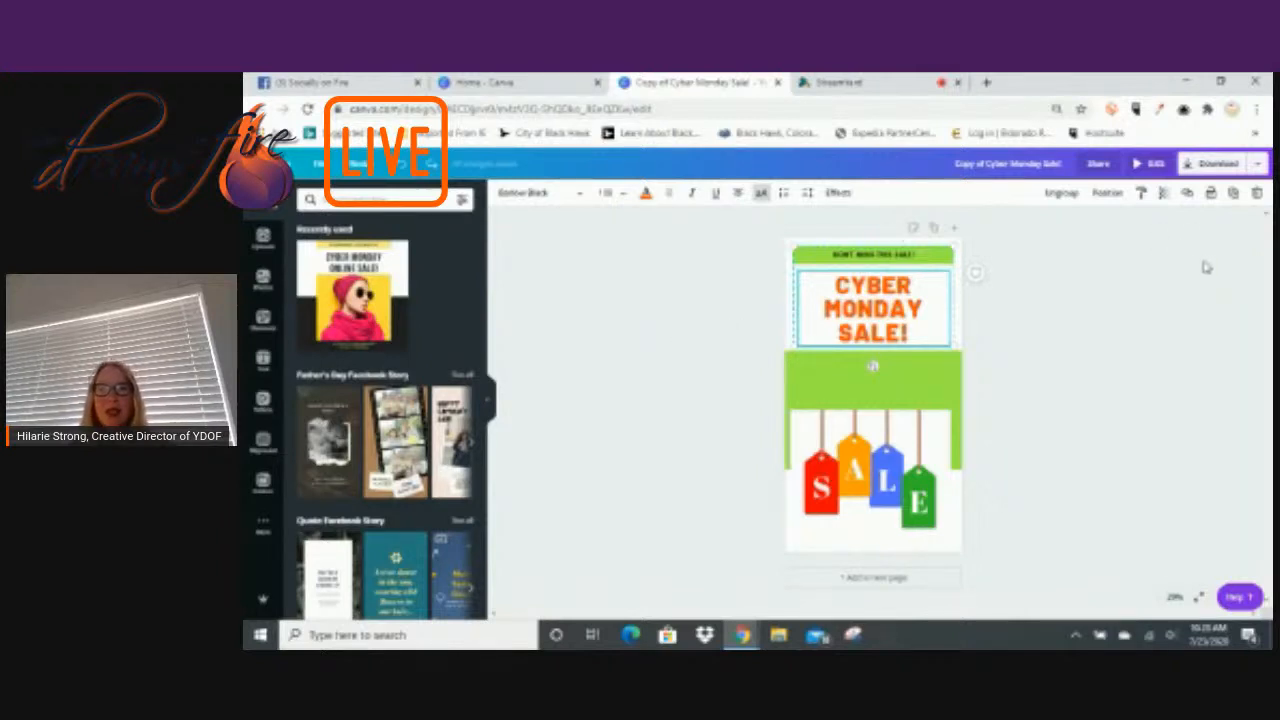
# Download the story design as a PNG file and dismiss the saved-design message.
pyautogui.click(1188, 172)
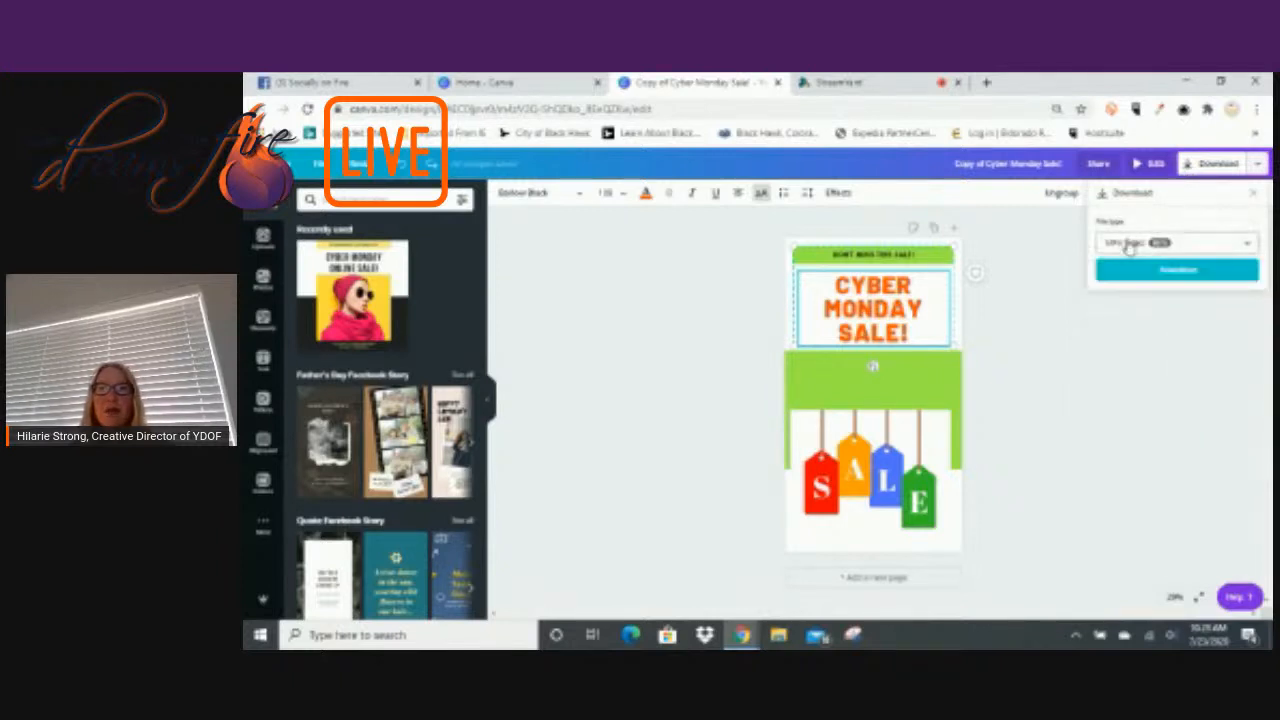
pyautogui.click(1130, 244)
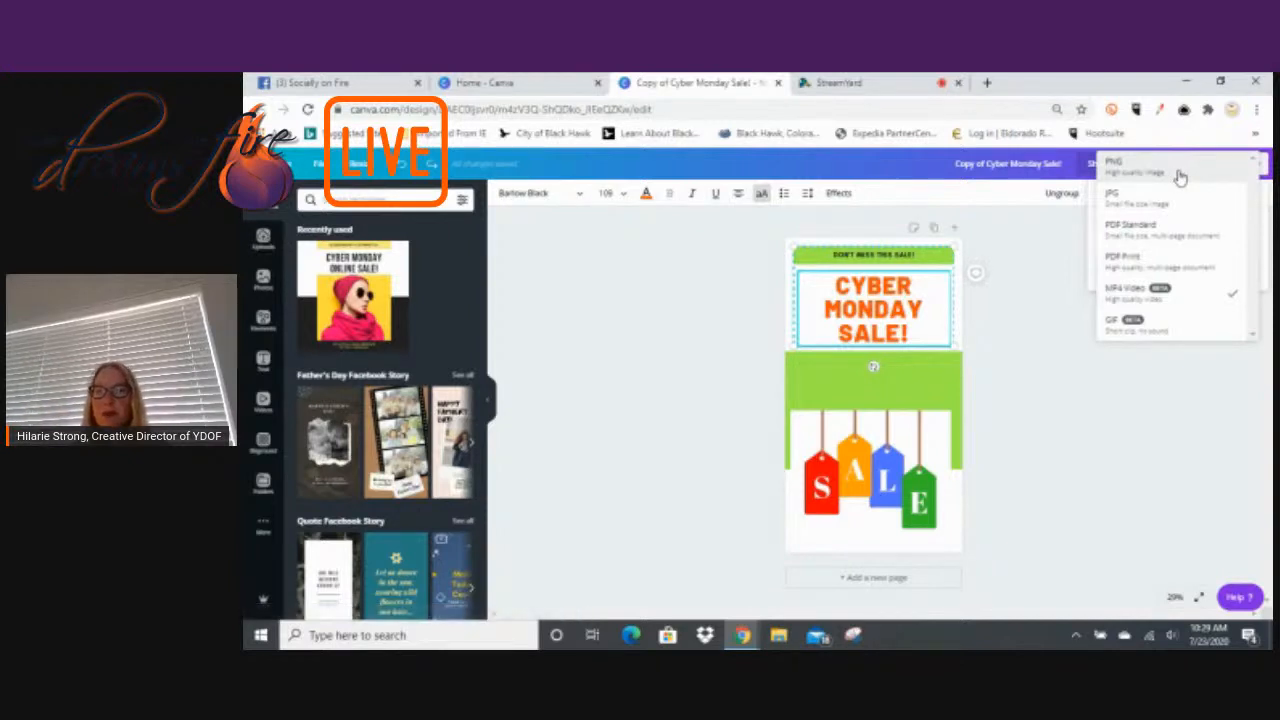
pyautogui.click(1180, 176)
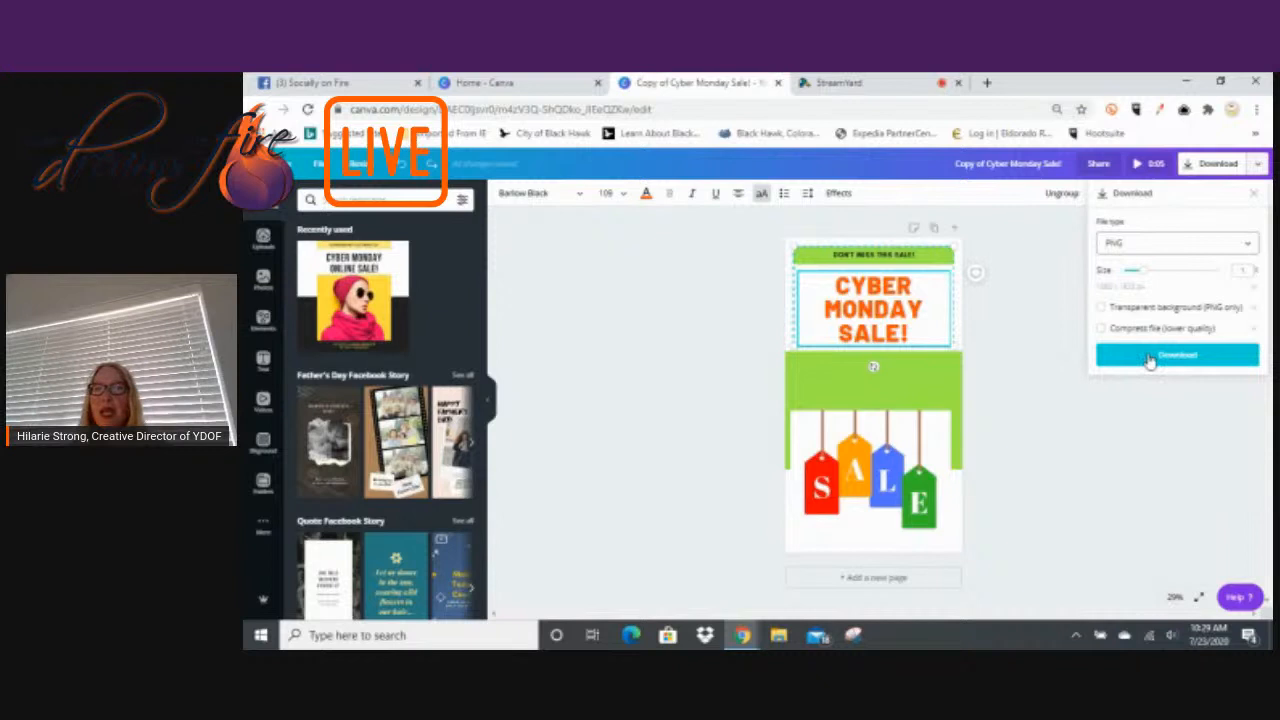
pyautogui.click(1150, 358)
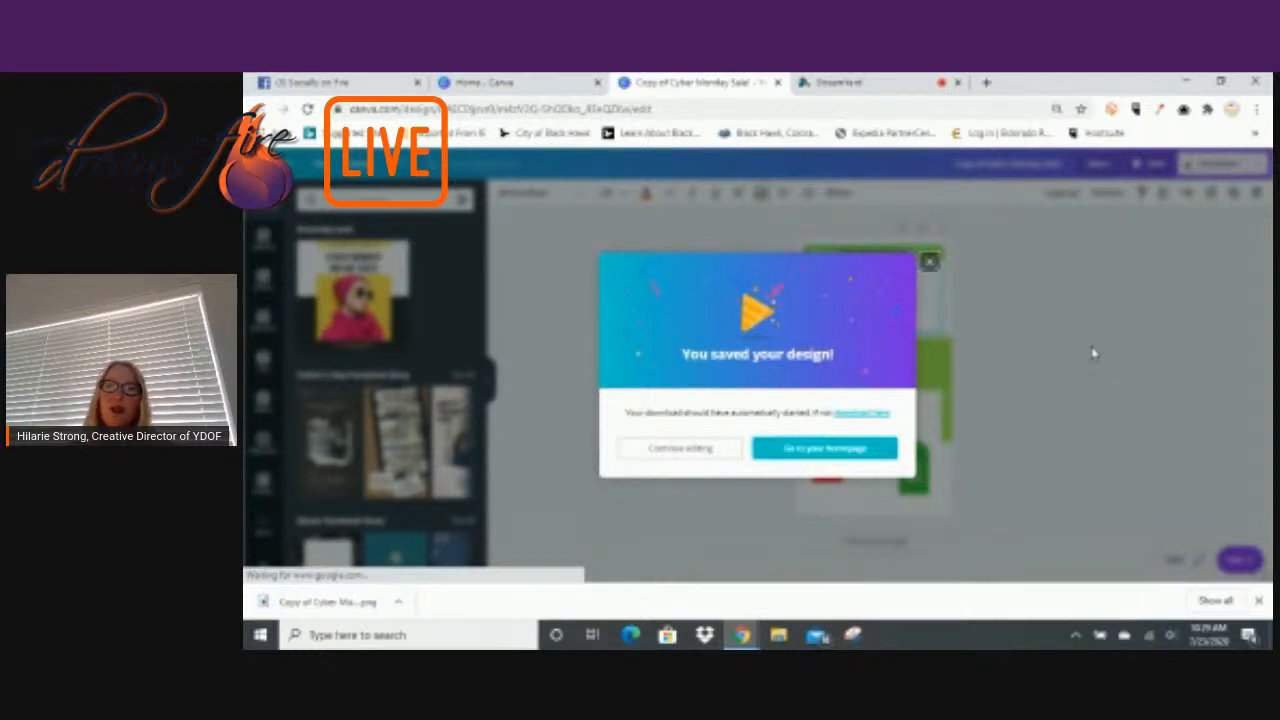
pyautogui.click(931, 265)
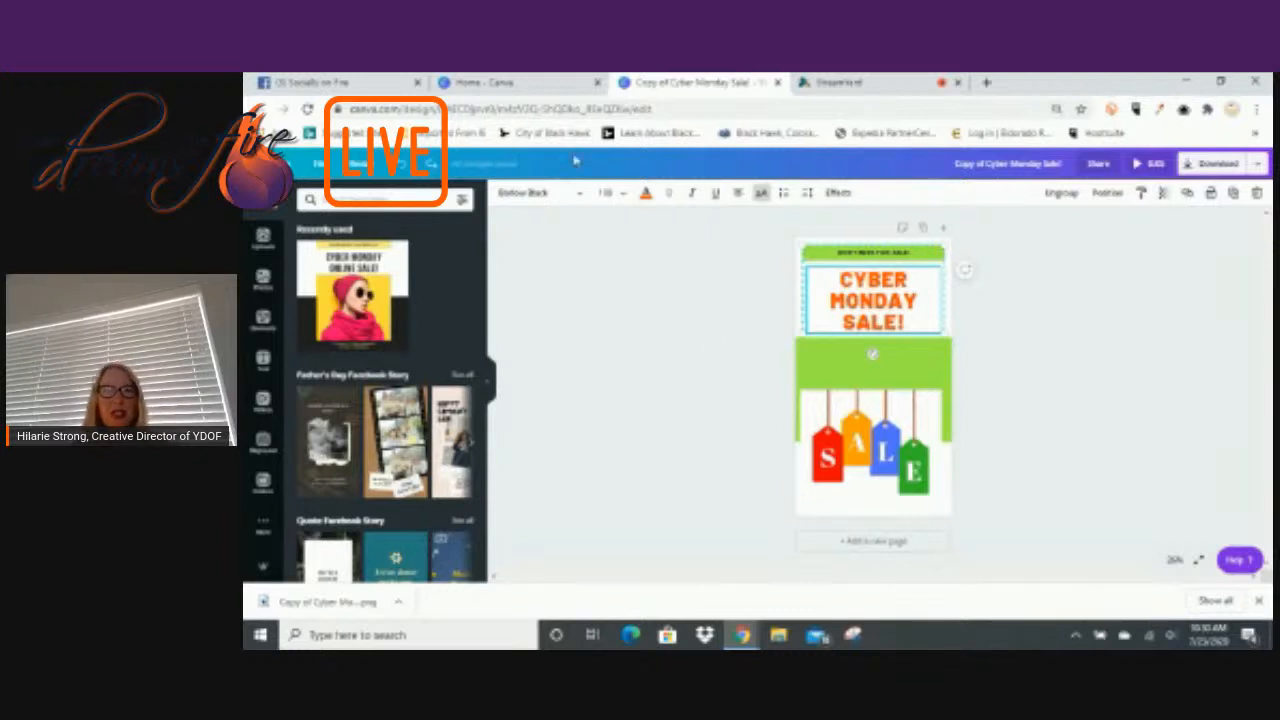
# Leave the story design for the Canva home page and look through the trending, Instagram post, Facebook post and logo templates.
pyautogui.press('F5')
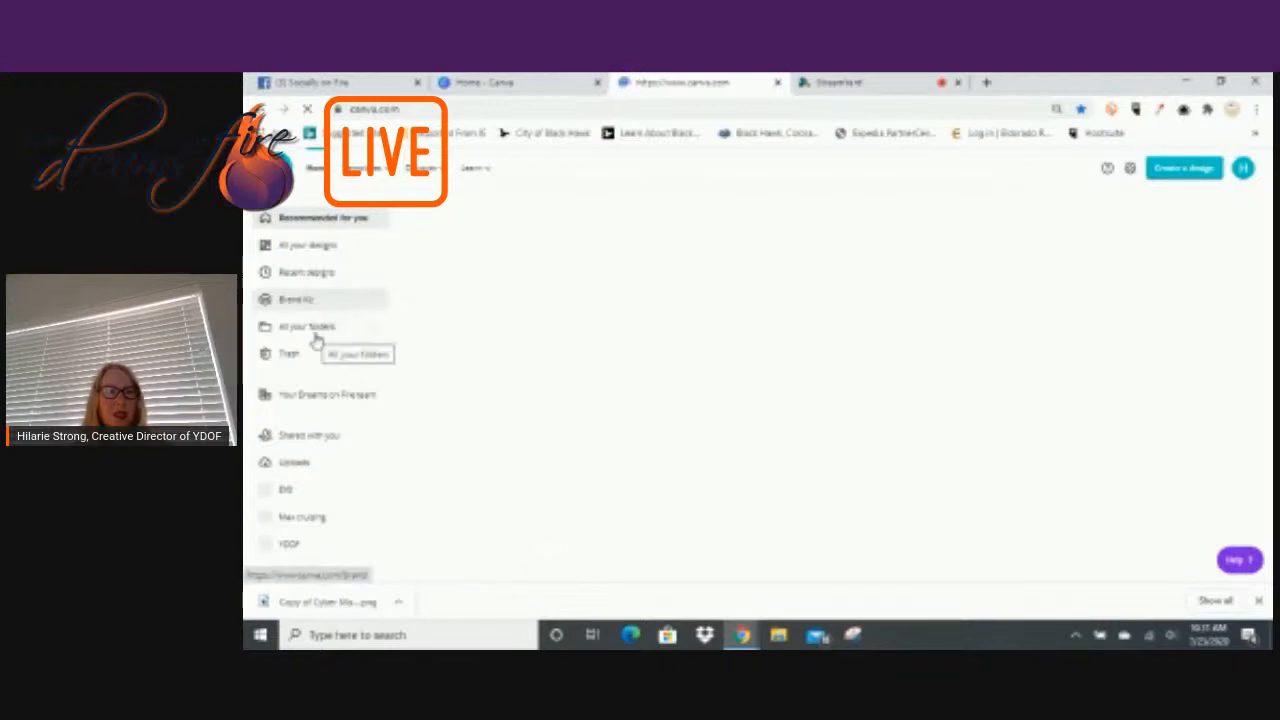
pyautogui.click(314, 309)
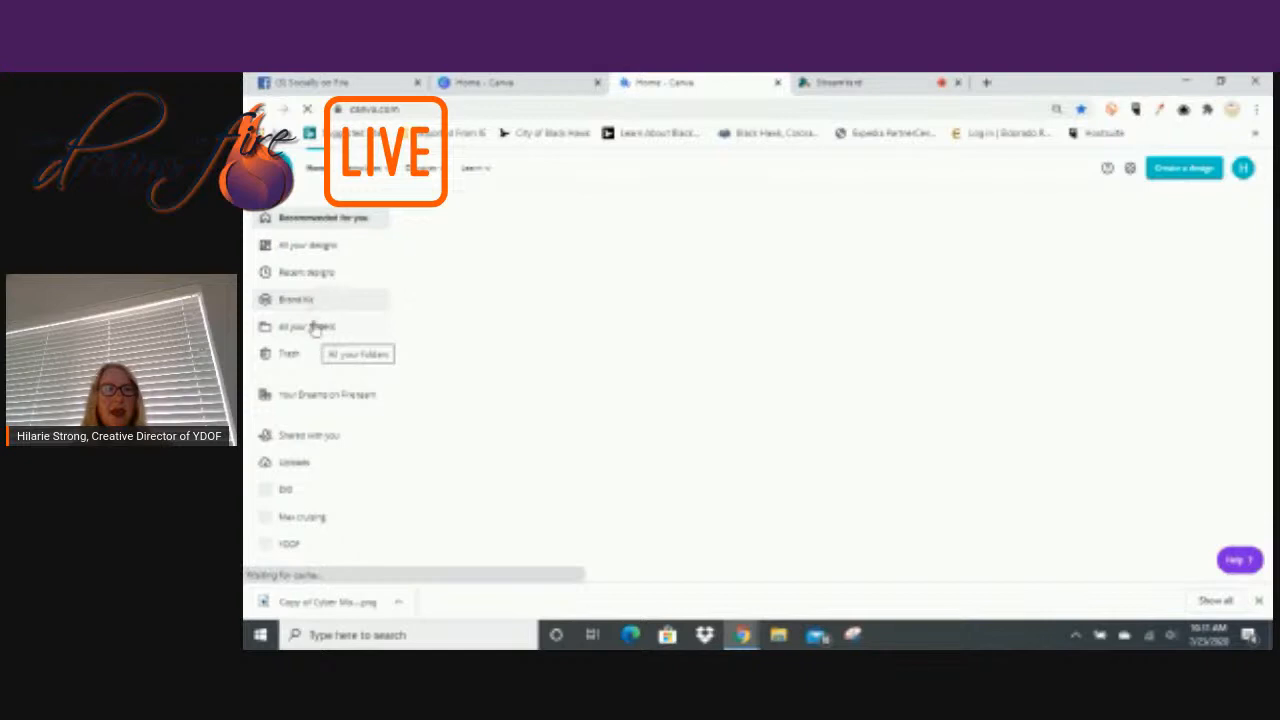
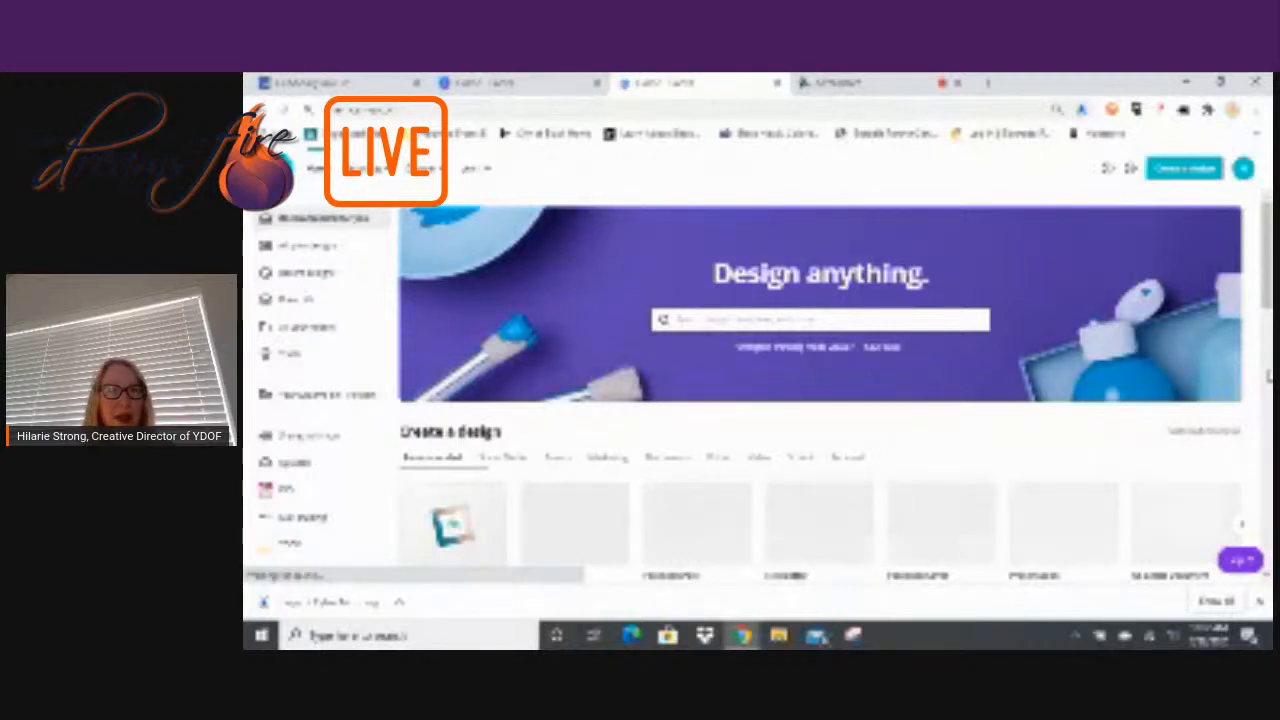
pyautogui.scroll(-3, 1107, 547)
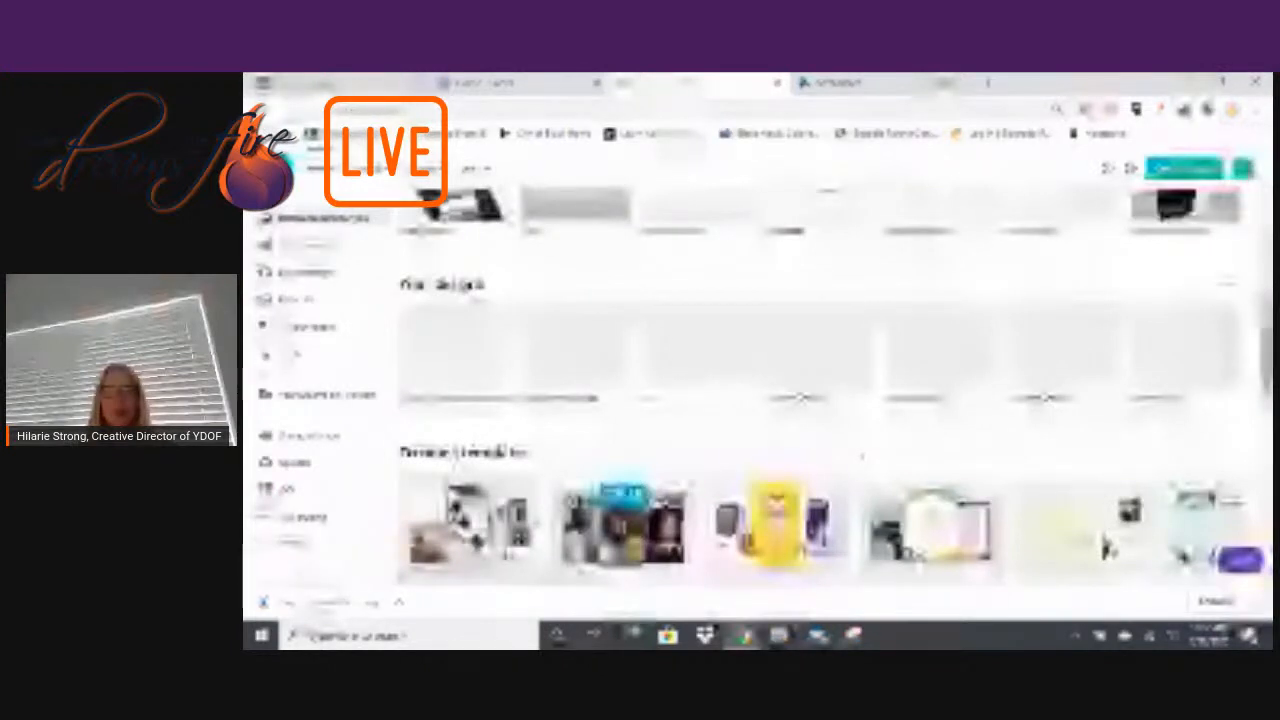
pyautogui.scroll(-2, 1105, 545)
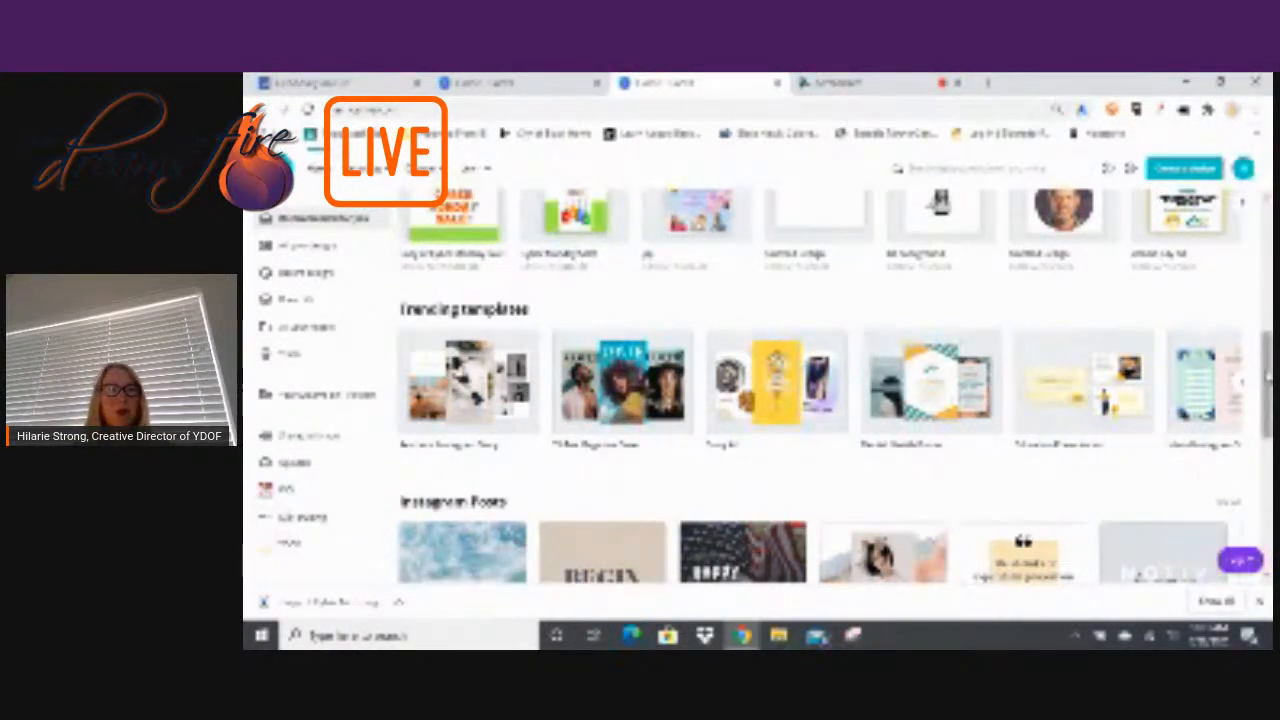
pyautogui.scroll(-2, 820, 400)
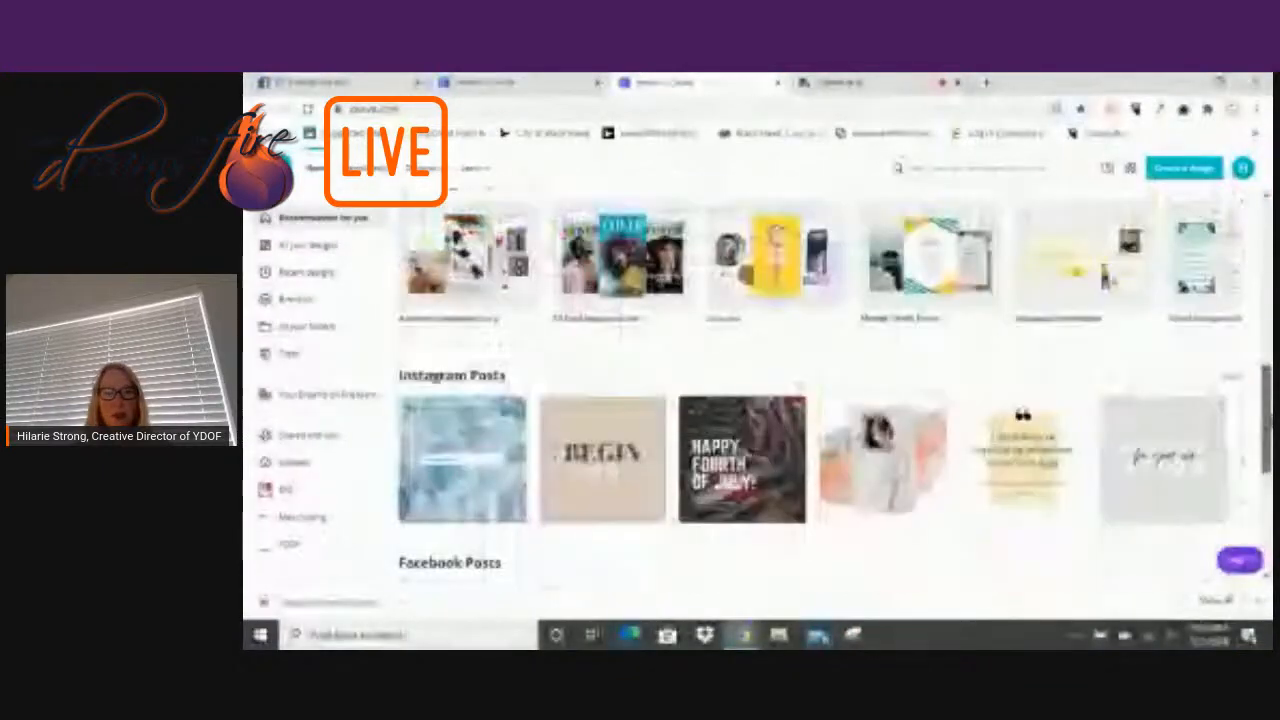
pyautogui.scroll(-1, 820, 400)
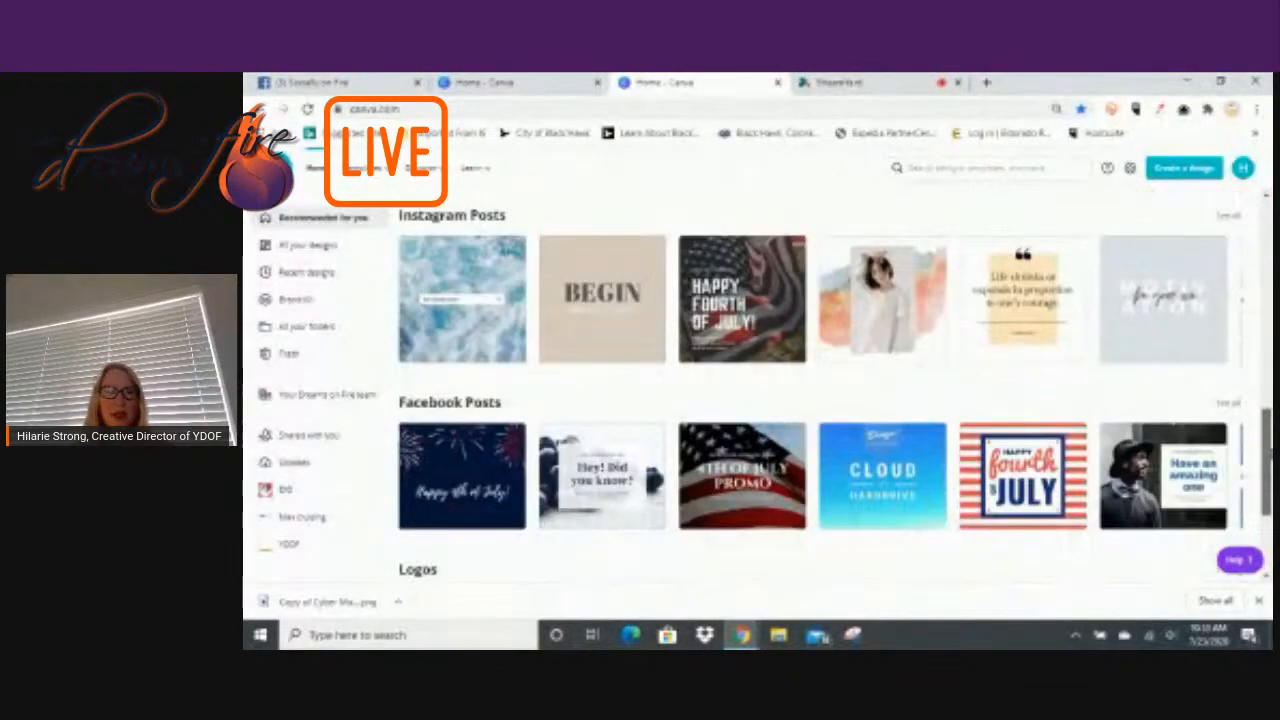
pyautogui.scroll(-1, 820, 400)
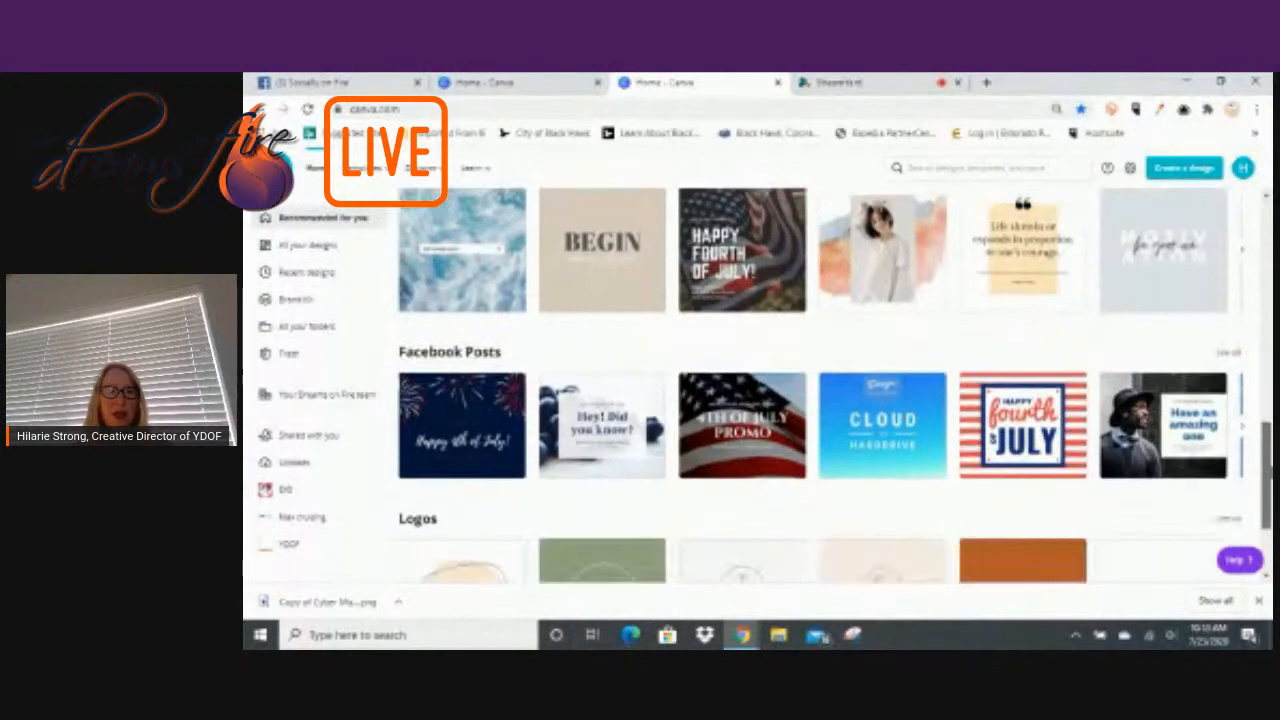
pyautogui.scroll(-2, 820, 400)
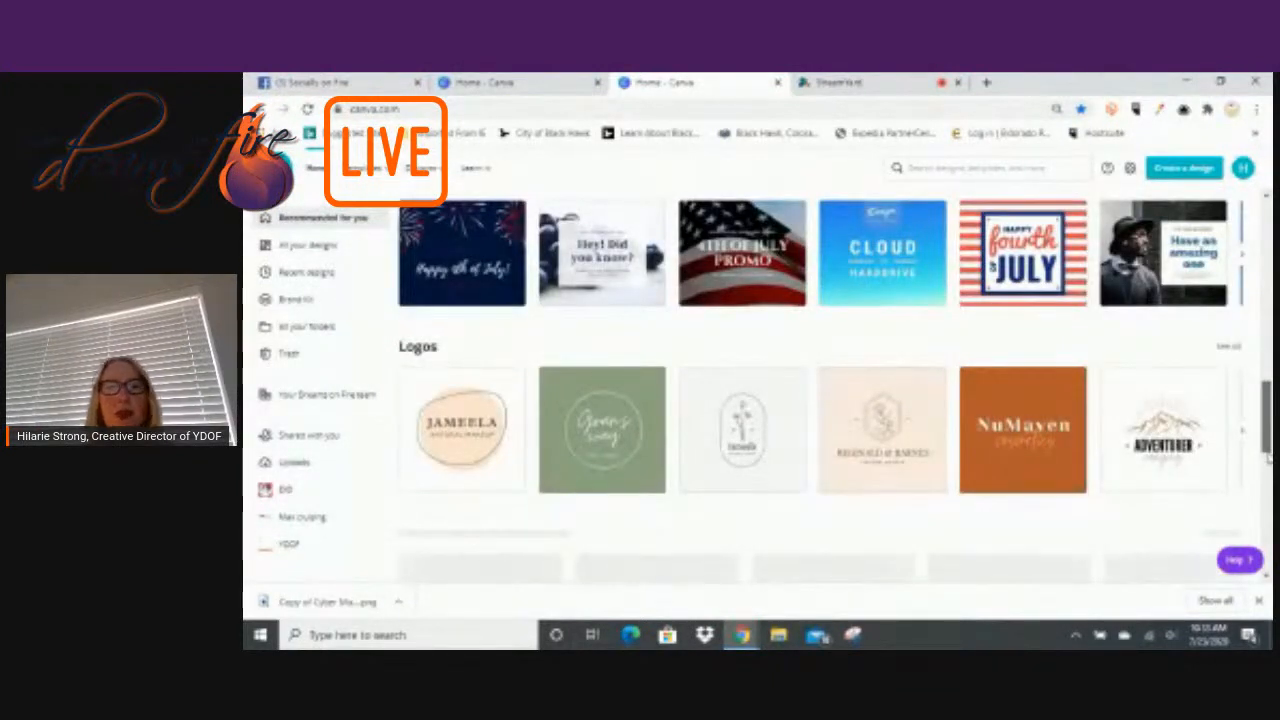
# Examine the flyer, Facebook cover and animated social media templates on the home page, and switch to the StreamYard browser tab.
pyautogui.scroll(-1, 1268, 457)
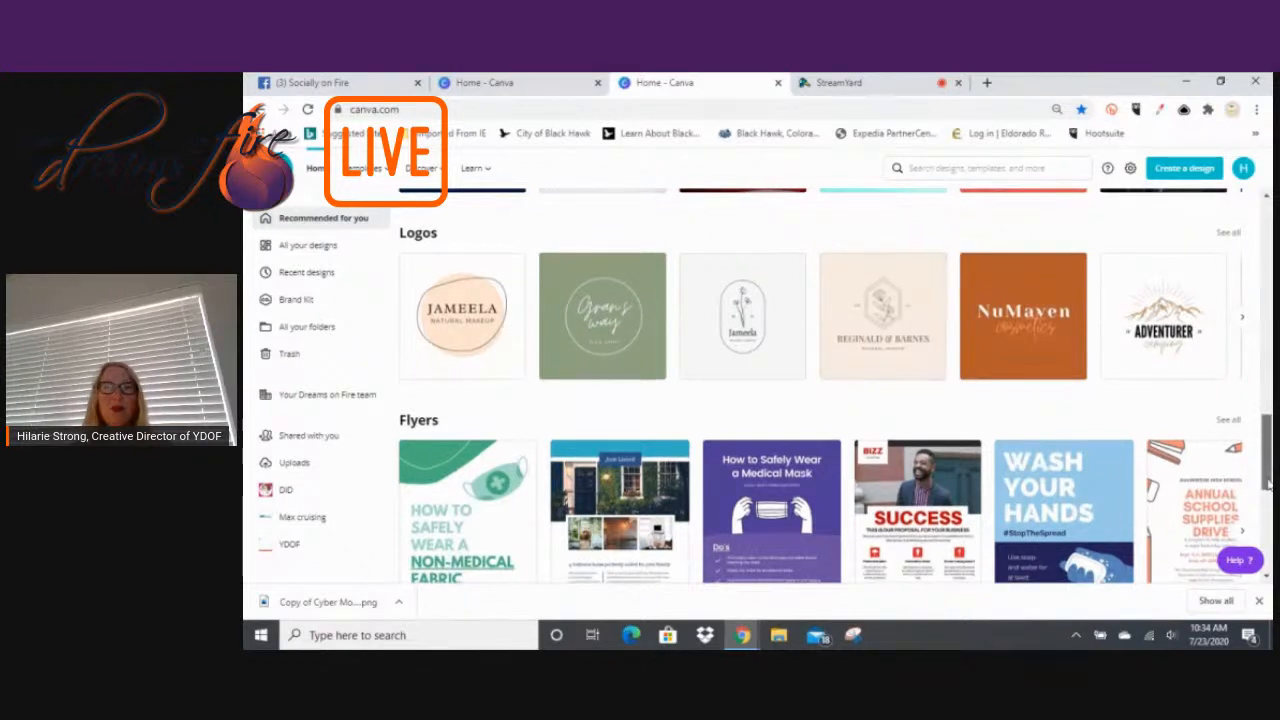
pyautogui.scroll(-2, 1266, 450)
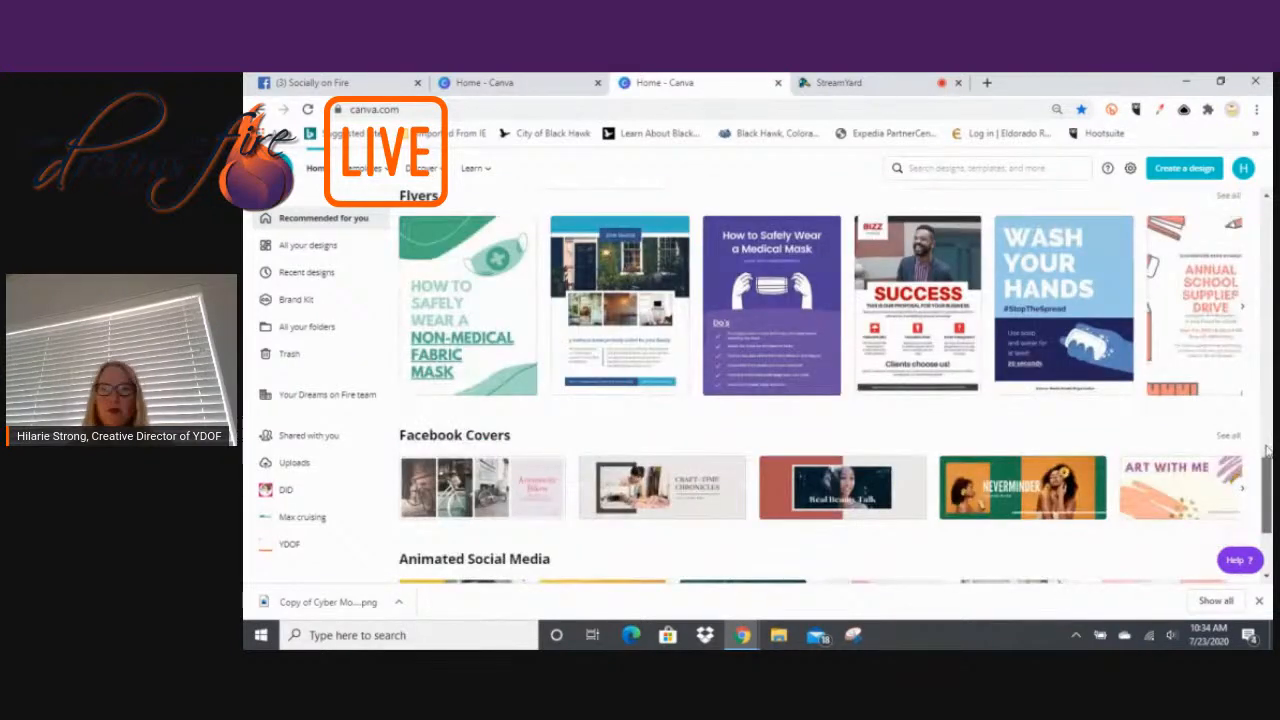
pyautogui.scroll(2, 1006, 305)
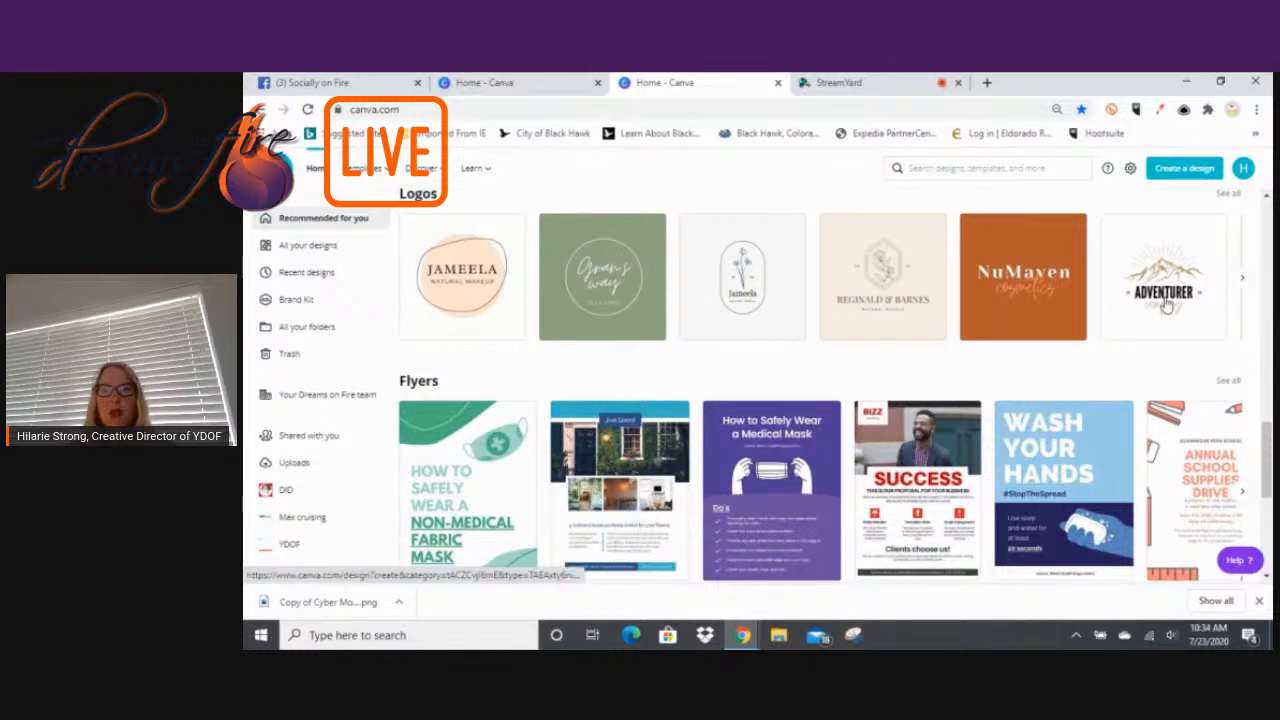
pyautogui.scroll(-2, 1165, 305)
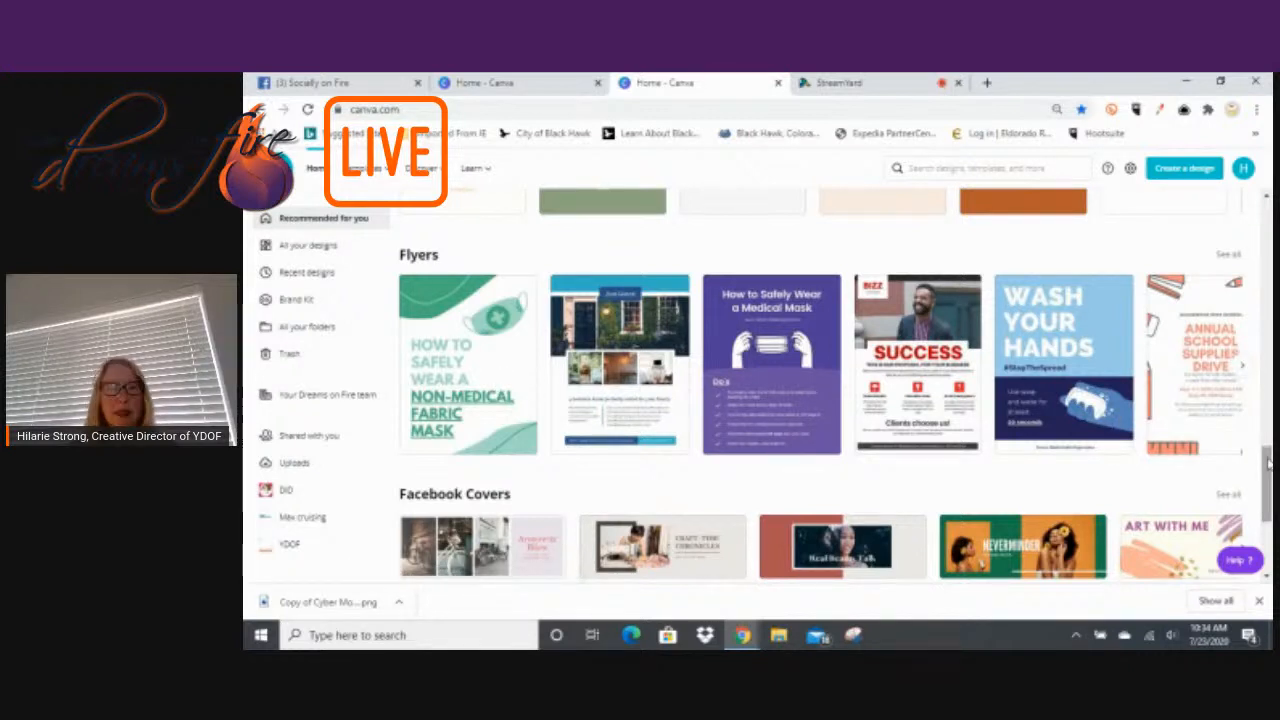
pyautogui.moveTo(1268, 462); pyautogui.dragTo(1270, 487)
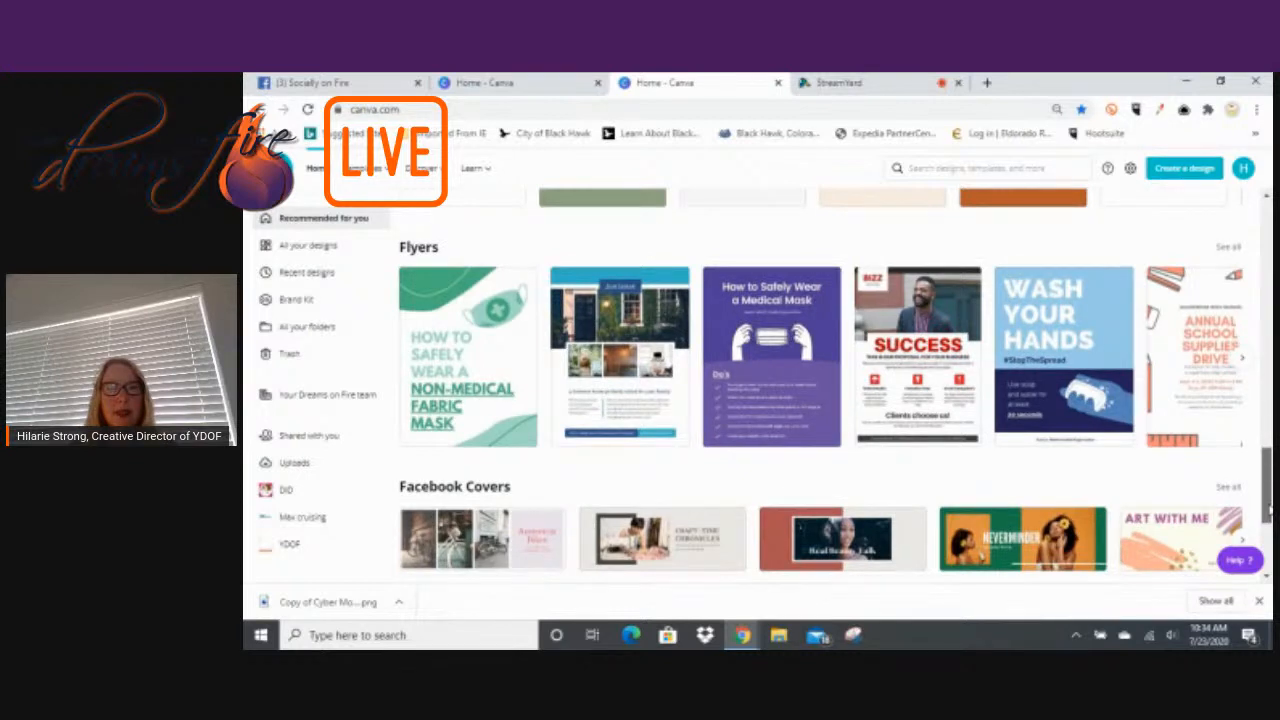
pyautogui.scroll(-2, 1271, 510)
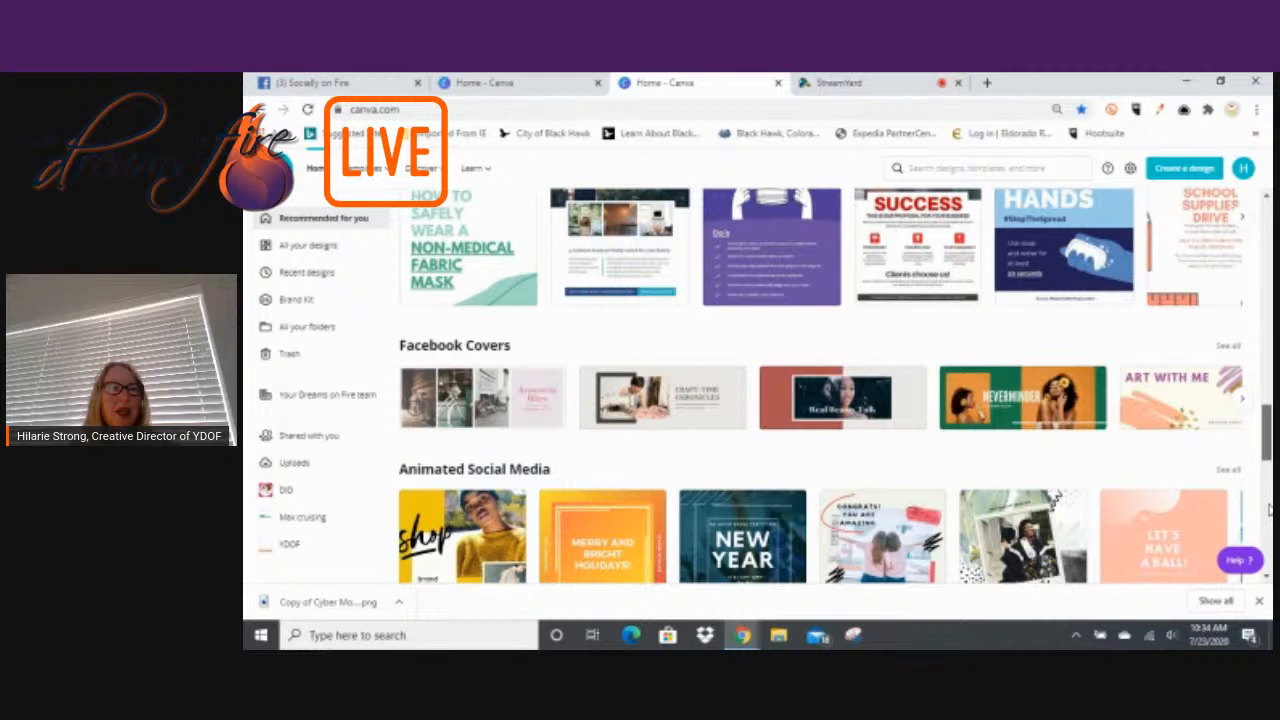
pyautogui.scroll(-1, 1270, 510)
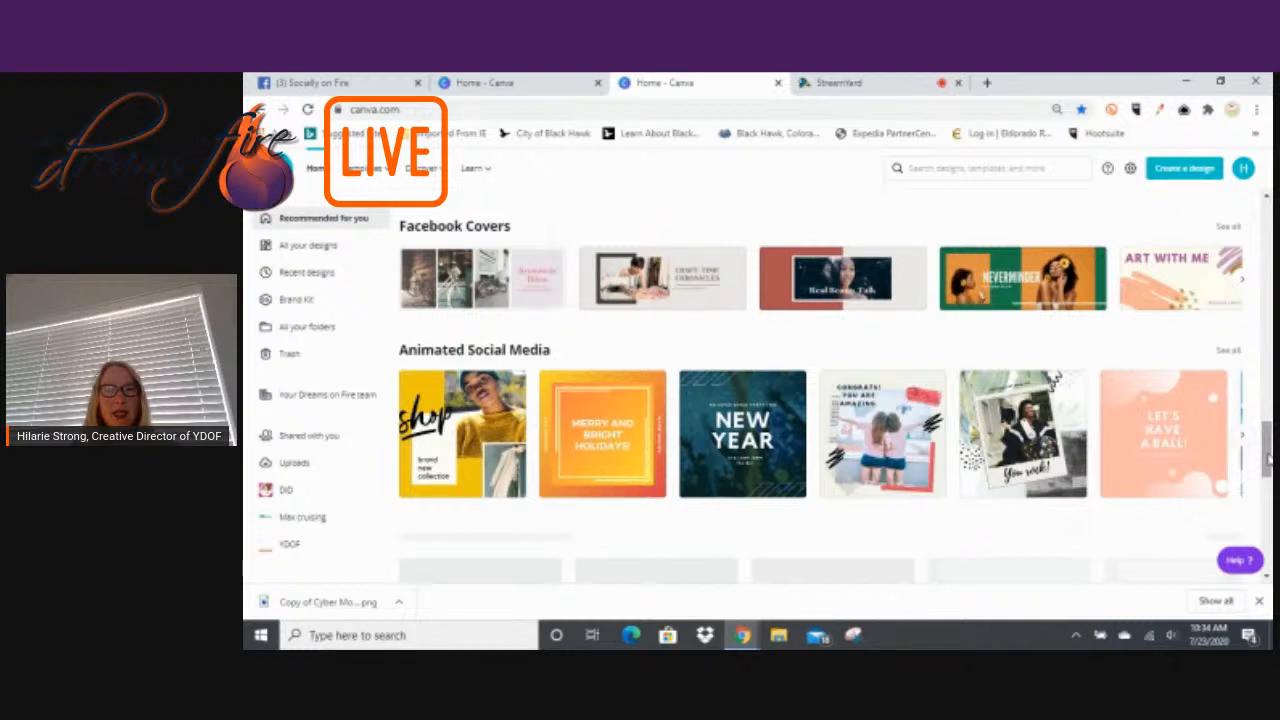
pyautogui.scroll(-3, 1268, 457)
pyautogui.hotkey('ctrl', 'Tab')
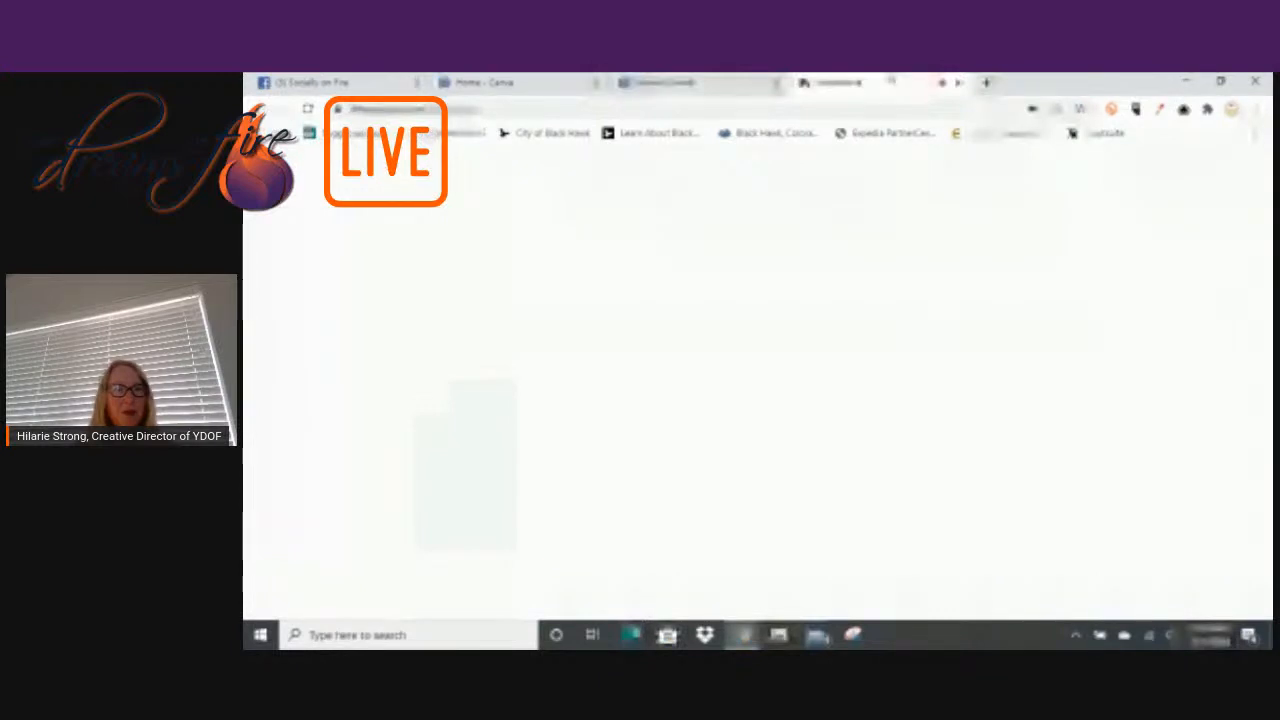